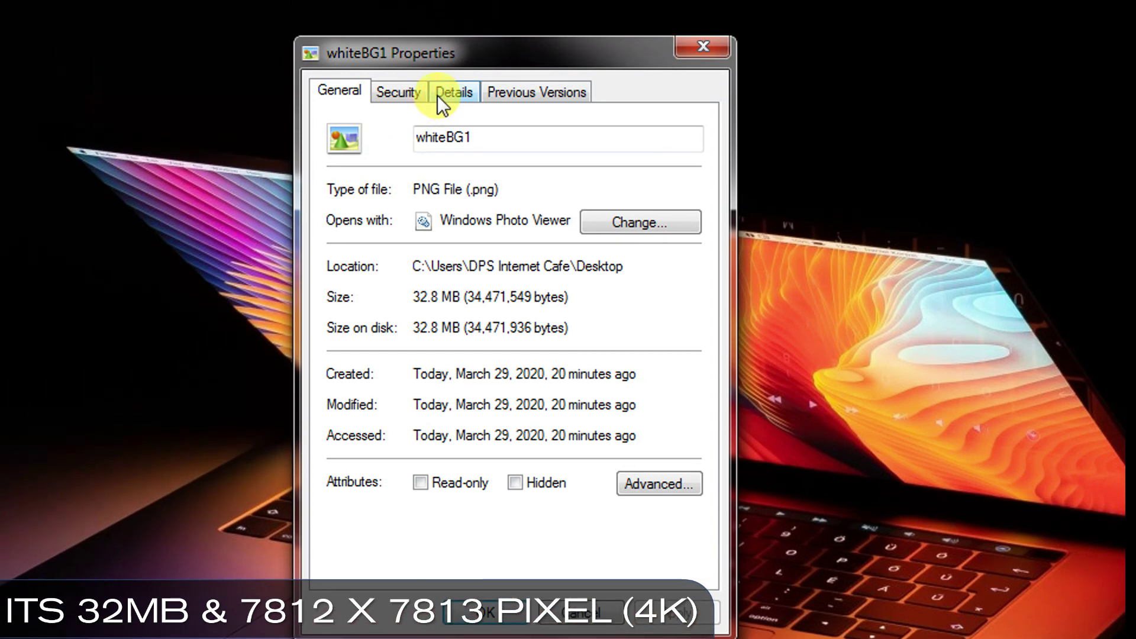
- Check the dimensions, width and height in the whiteBG1 image's file properties
left_click(438, 67)
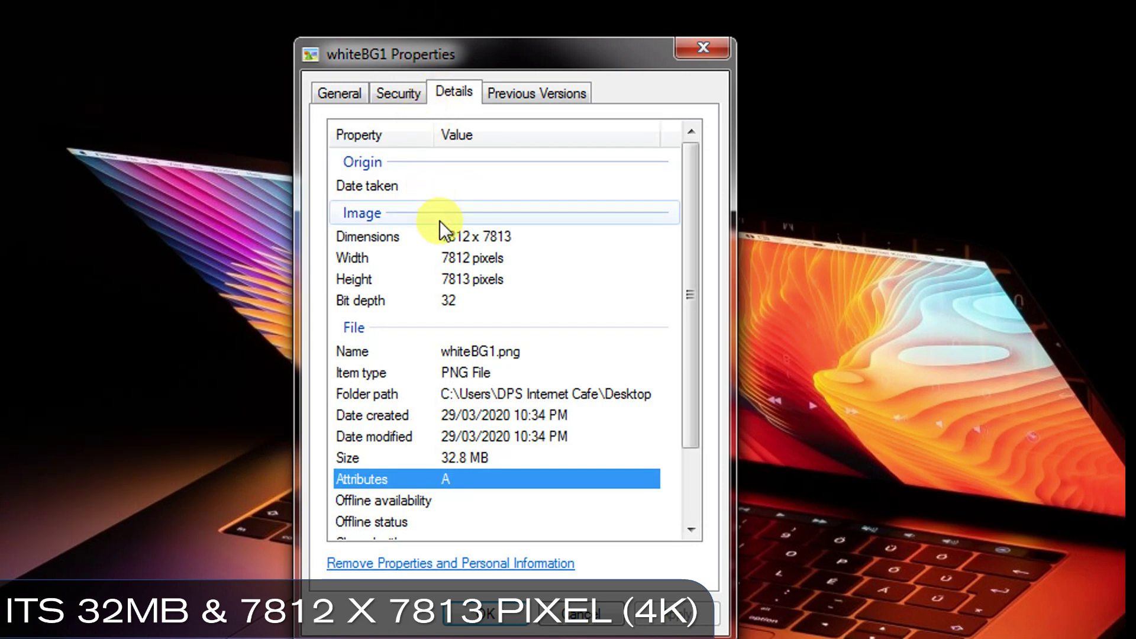
left_click(448, 237)
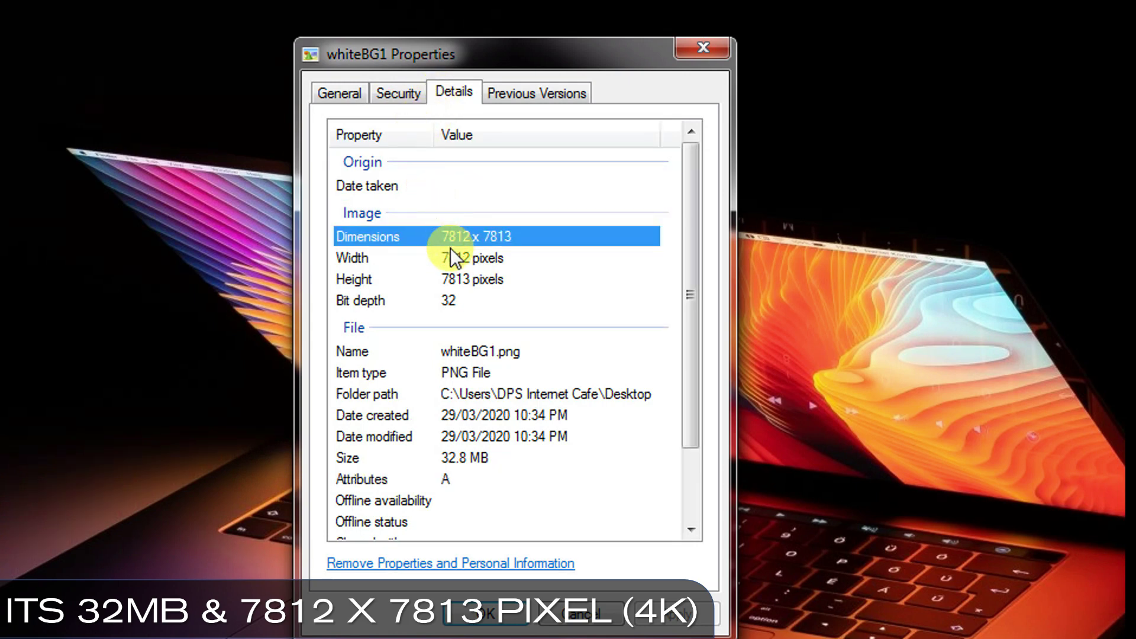
left_click(452, 259)
left_click(453, 278)
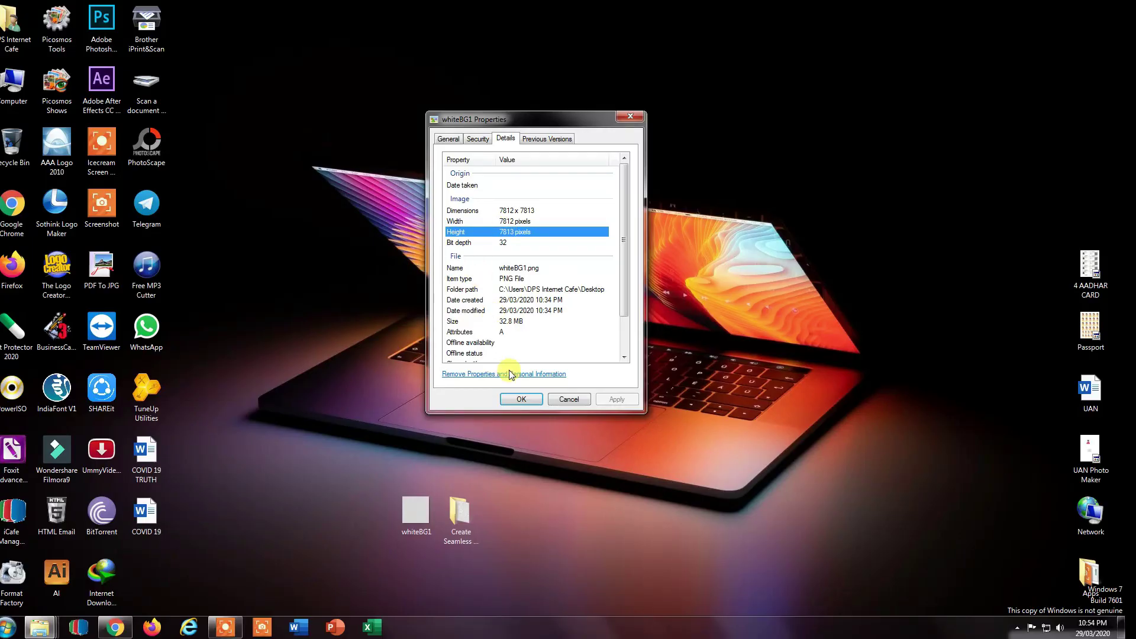
left_click(518, 400)
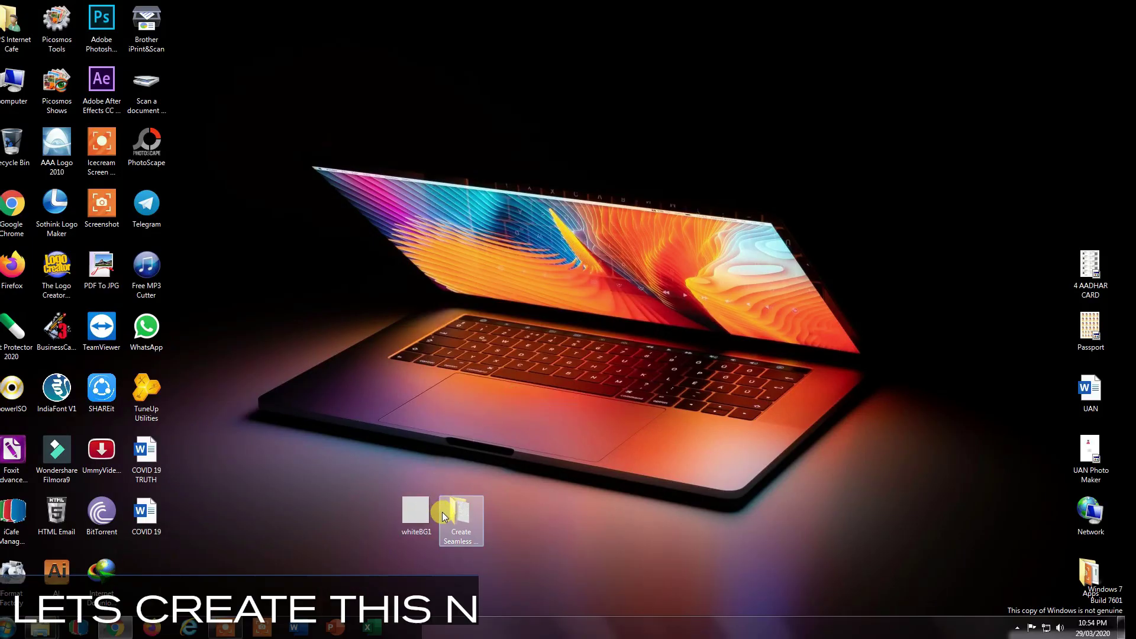
- Switch to PowerPoint, create a blank presentation, and delete the title and subtitle placeholders from its slide
left_click(332, 628)
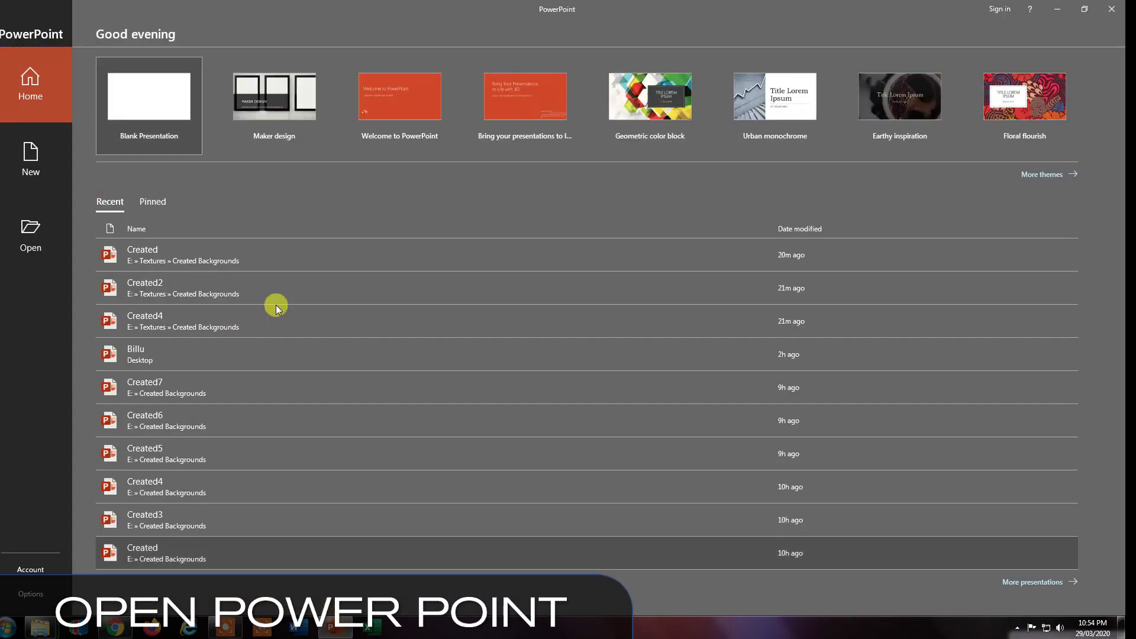
left_click(154, 93)
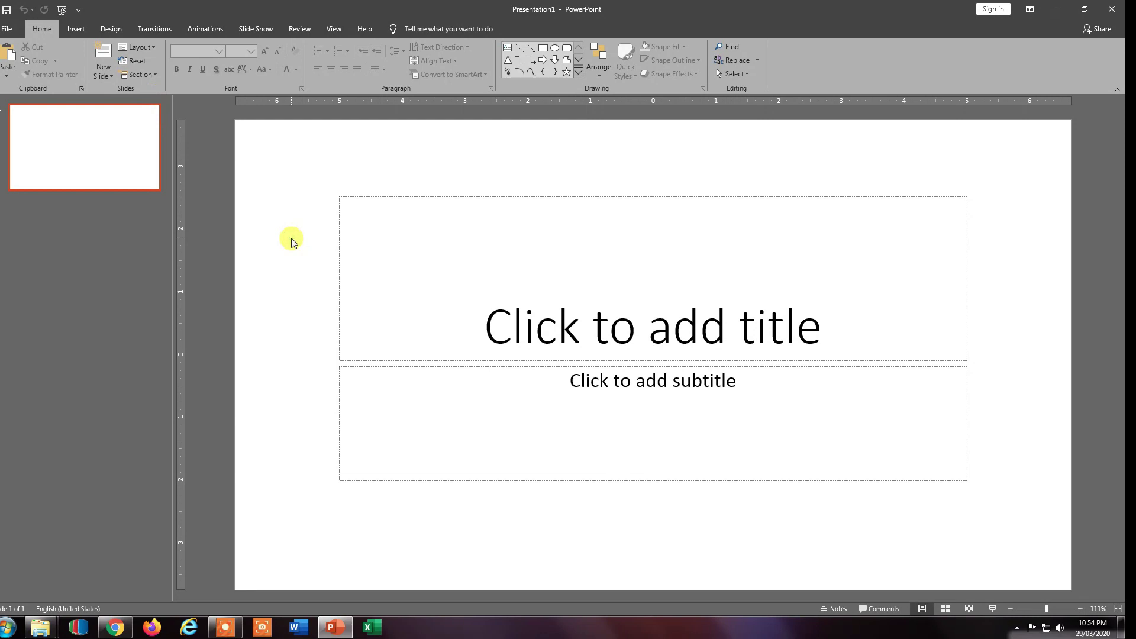
key("ctrl+a")
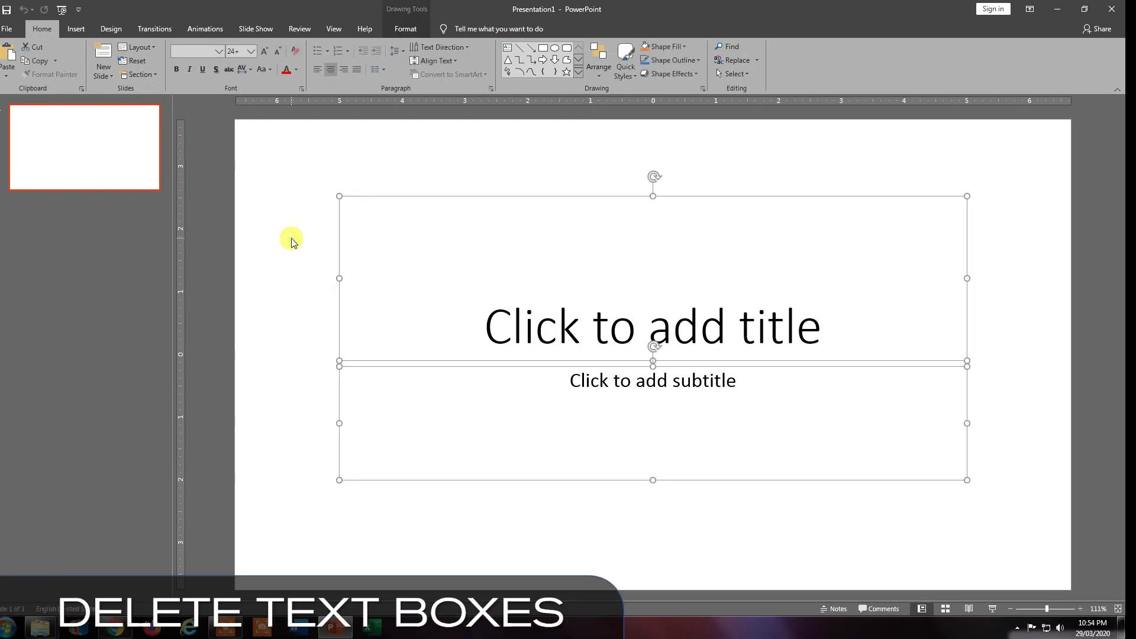
key("Delete")
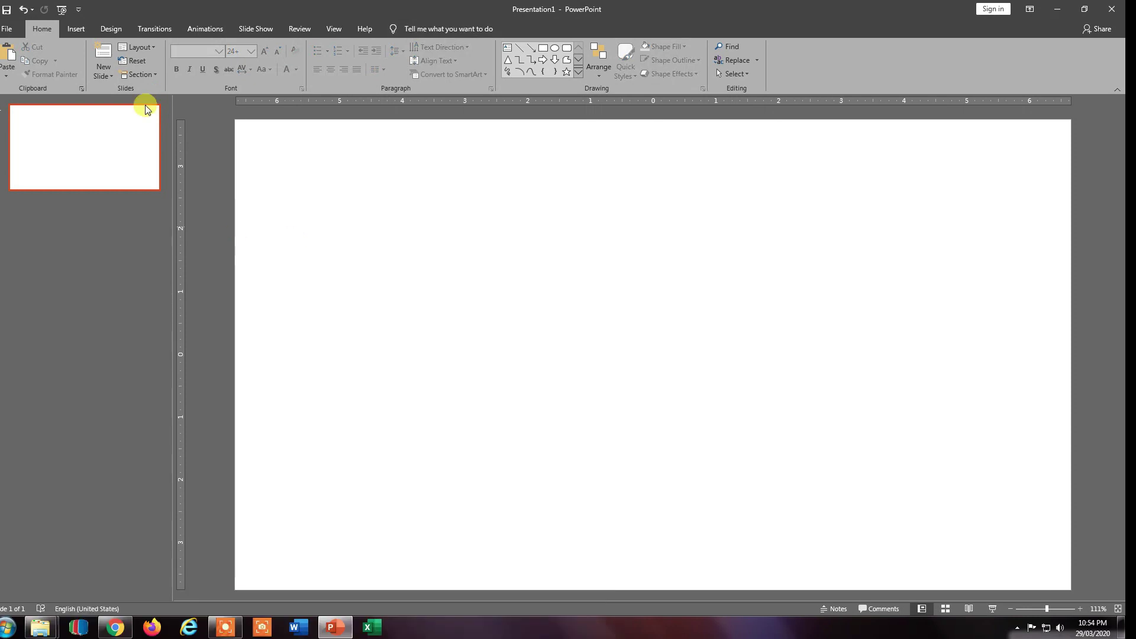
- Set a custom slide size of 50 in width by 50 in height
left_click(71, 31)
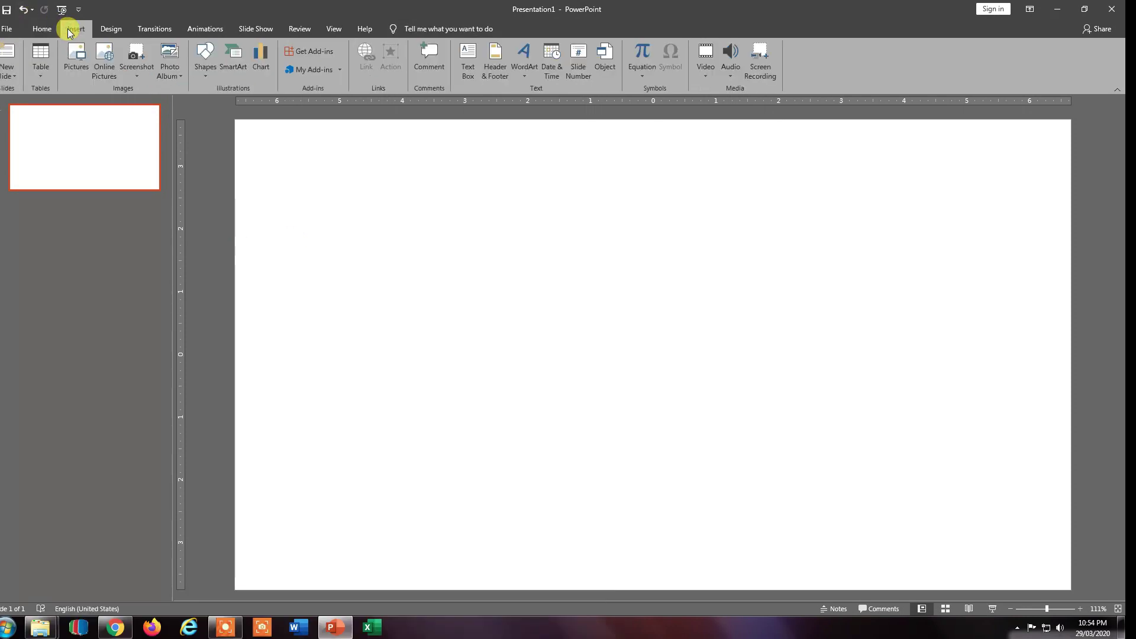
left_click(108, 28)
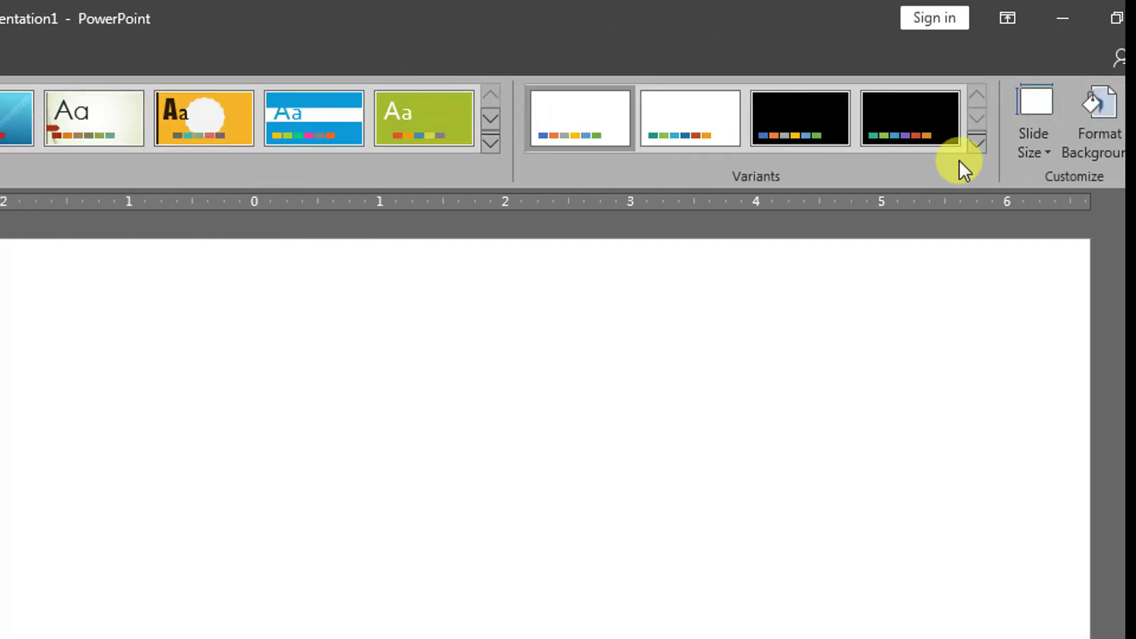
left_click(1042, 152)
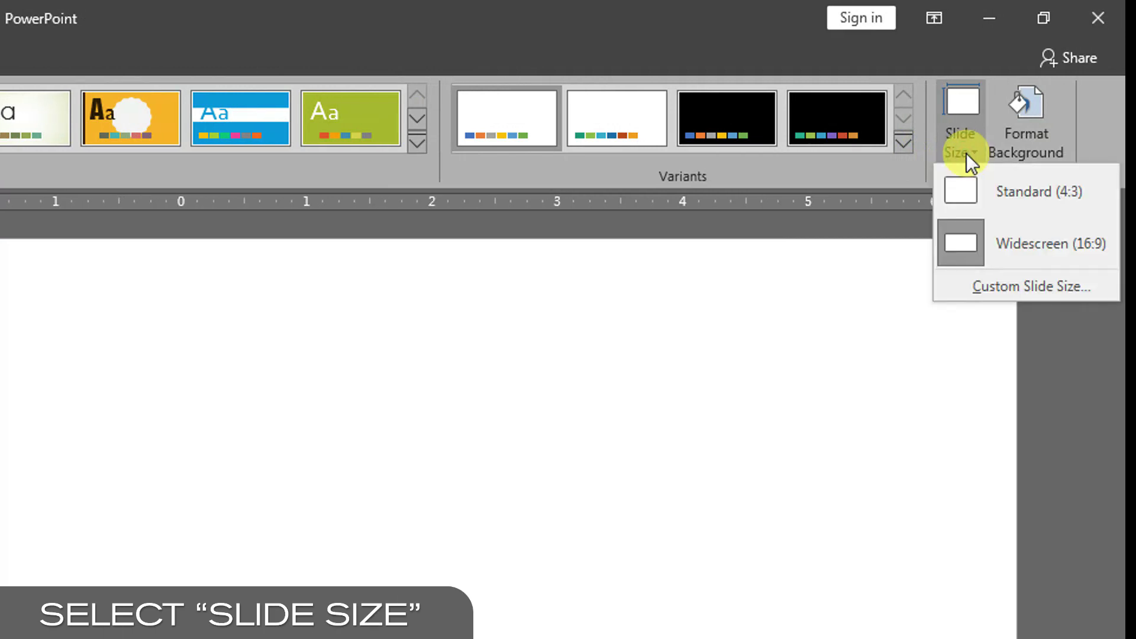
left_click(992, 287)
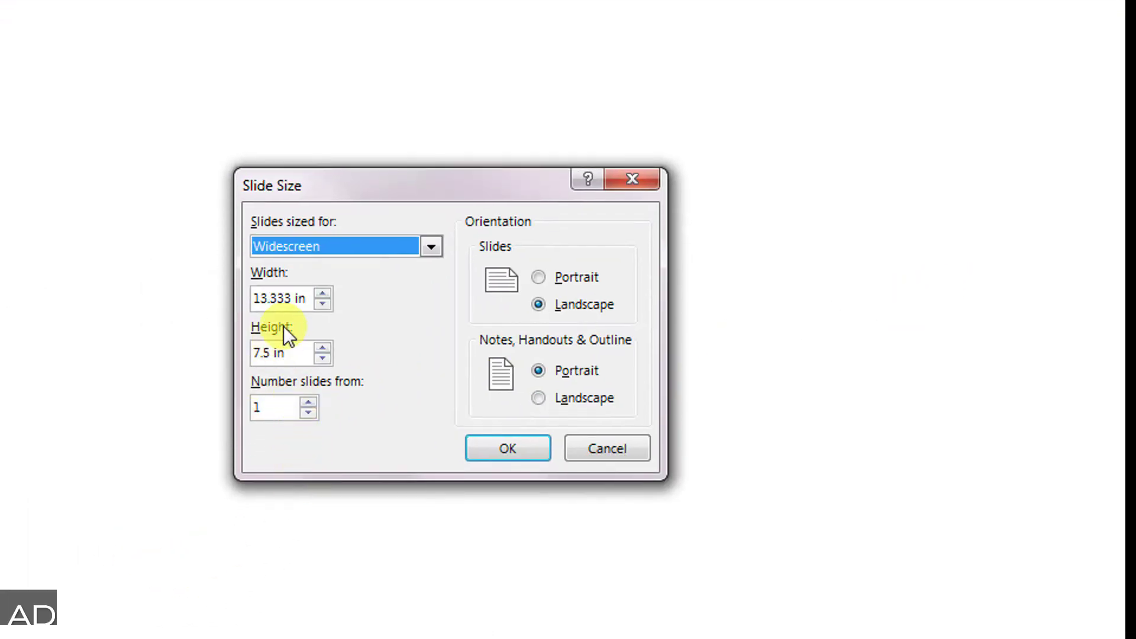
left_click_drag(293, 298, 243, 299)
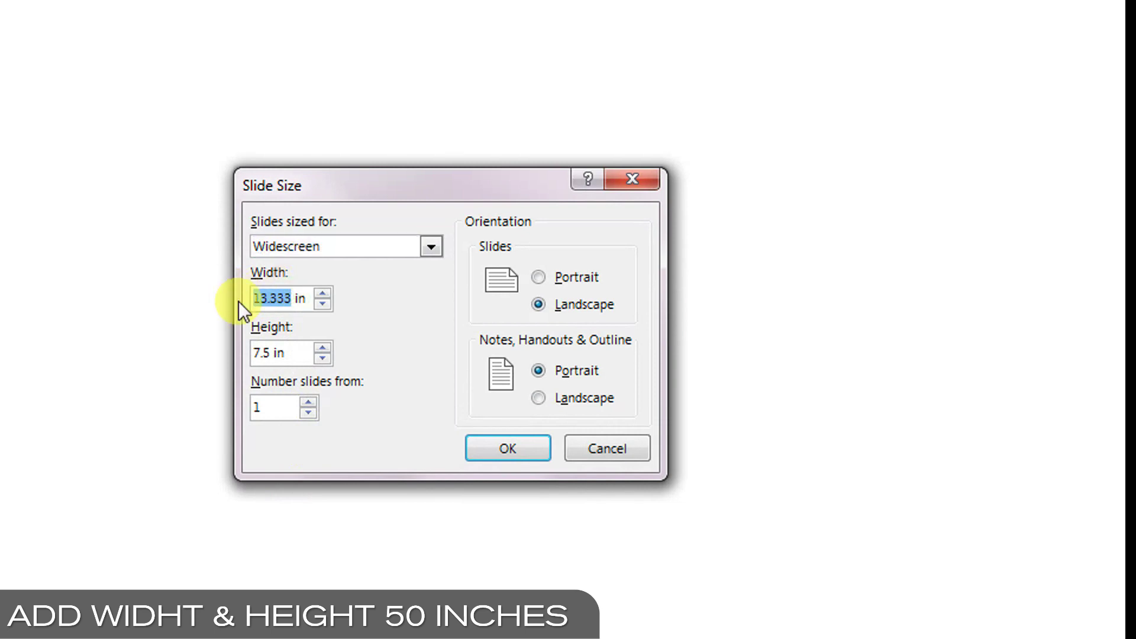
type("50")
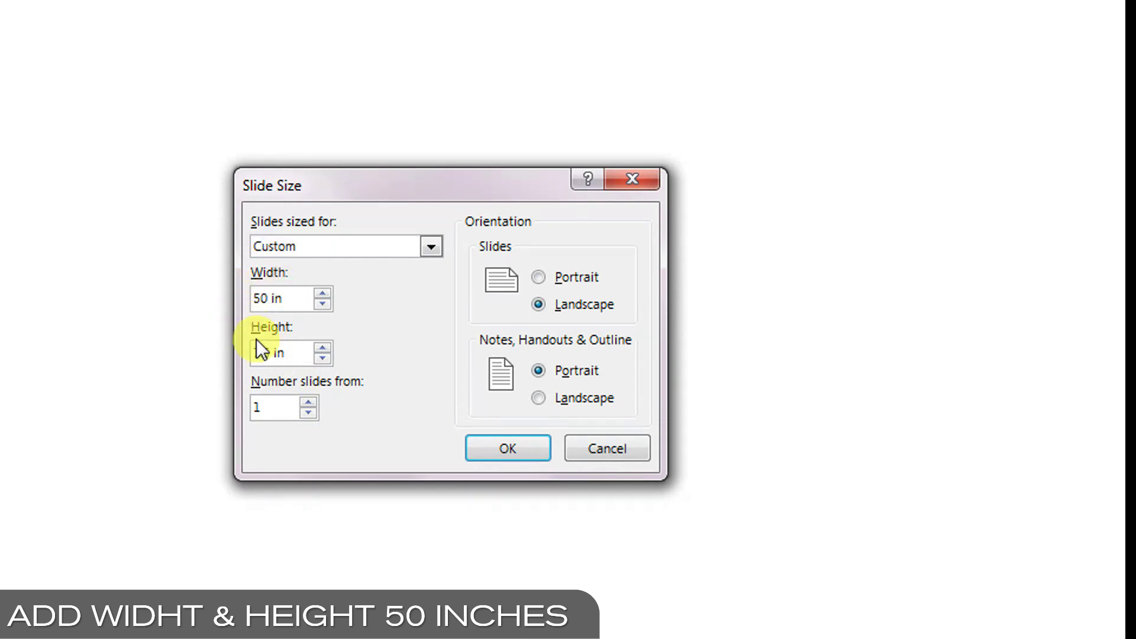
left_click_drag(271, 350, 246, 355)
type("50")
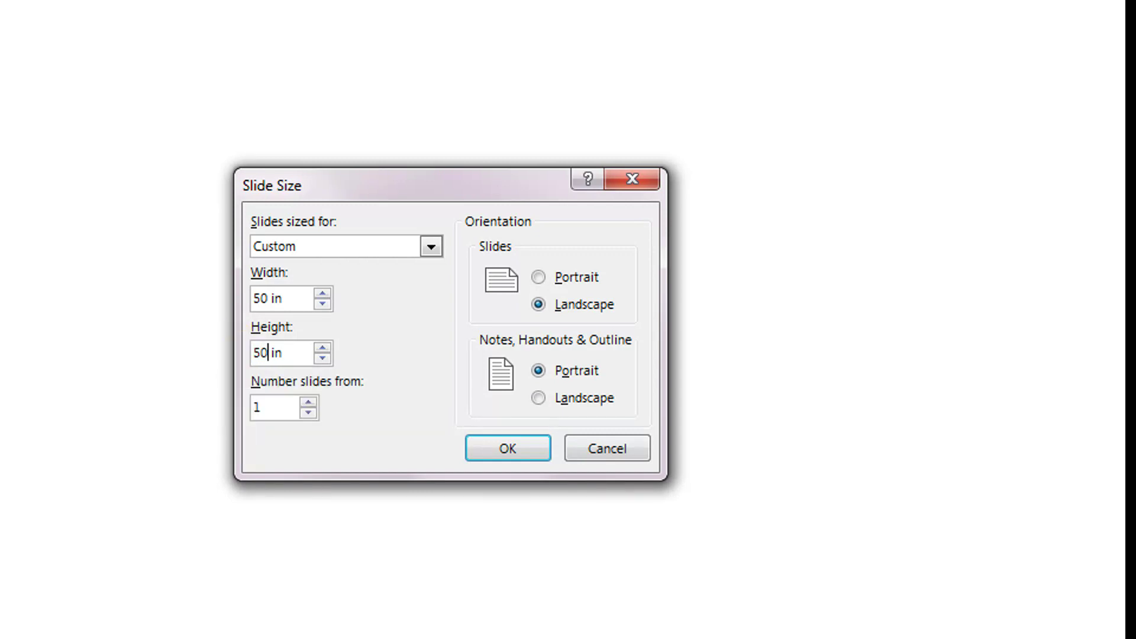
left_click(477, 440)
left_click(356, 353)
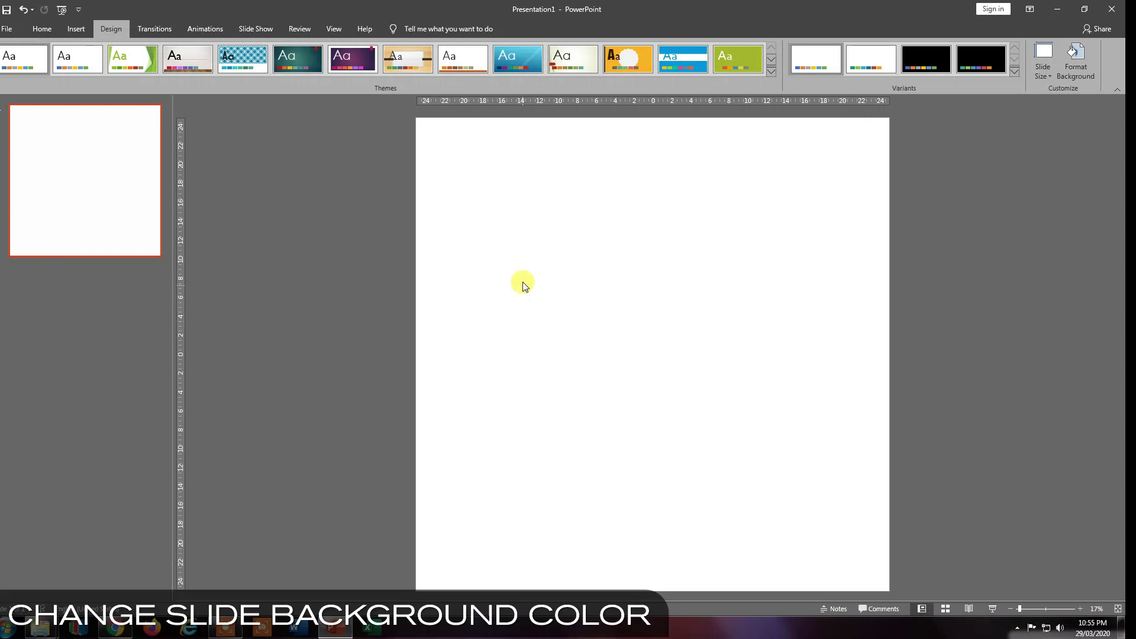
- Format the slide background with a solid medium gray theme color, after trying black
right_click(521, 282)
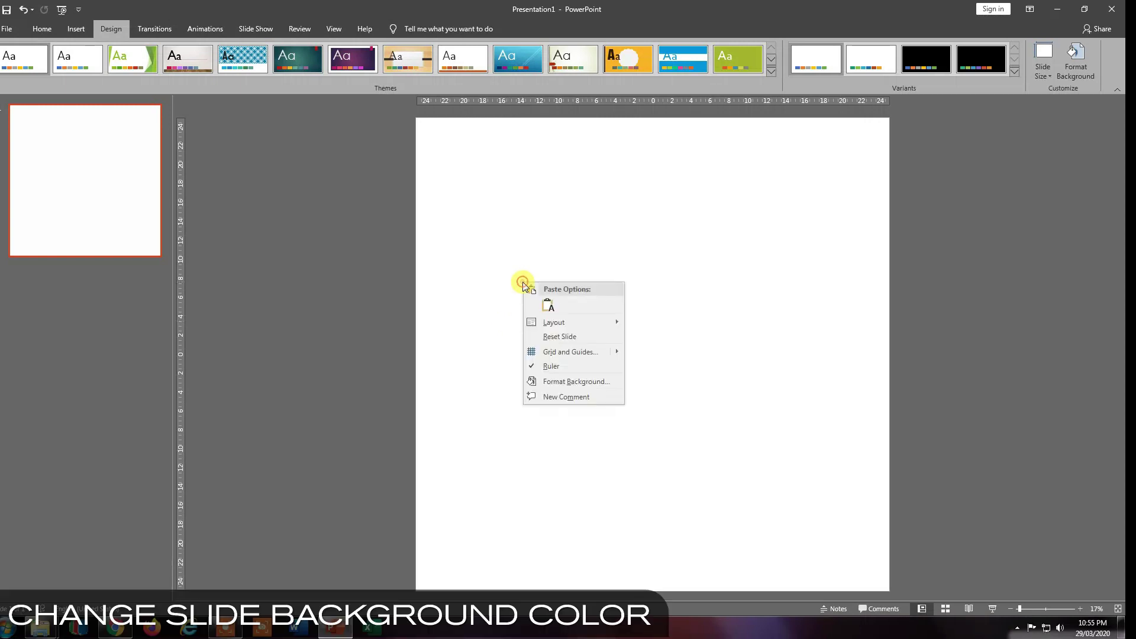
left_click(562, 381)
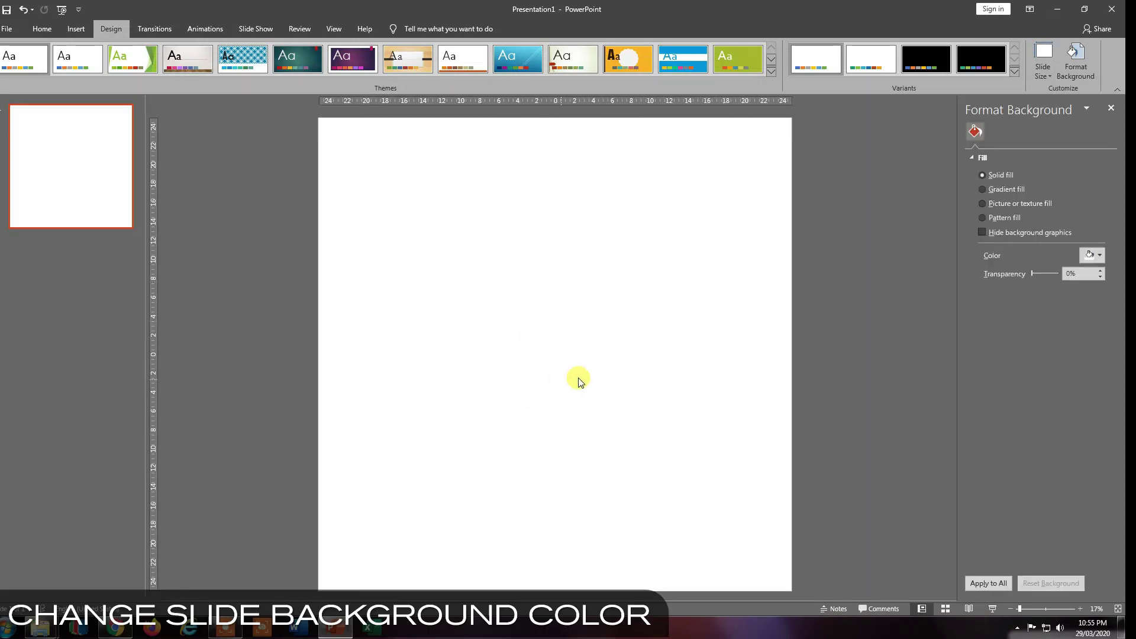
left_click(1098, 256)
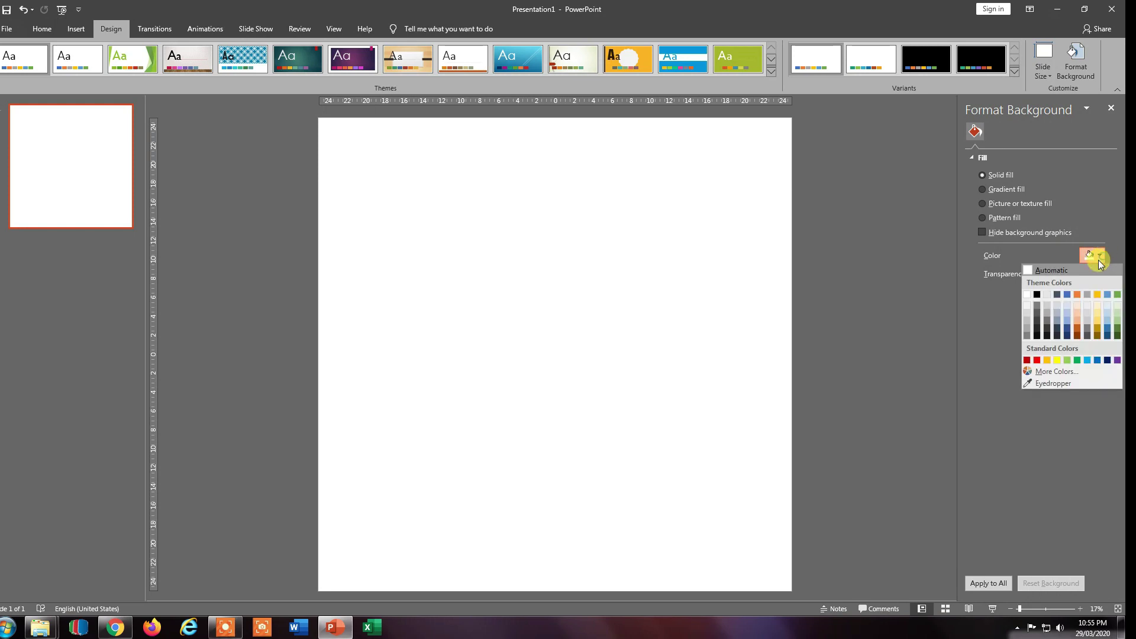
left_click(1038, 295)
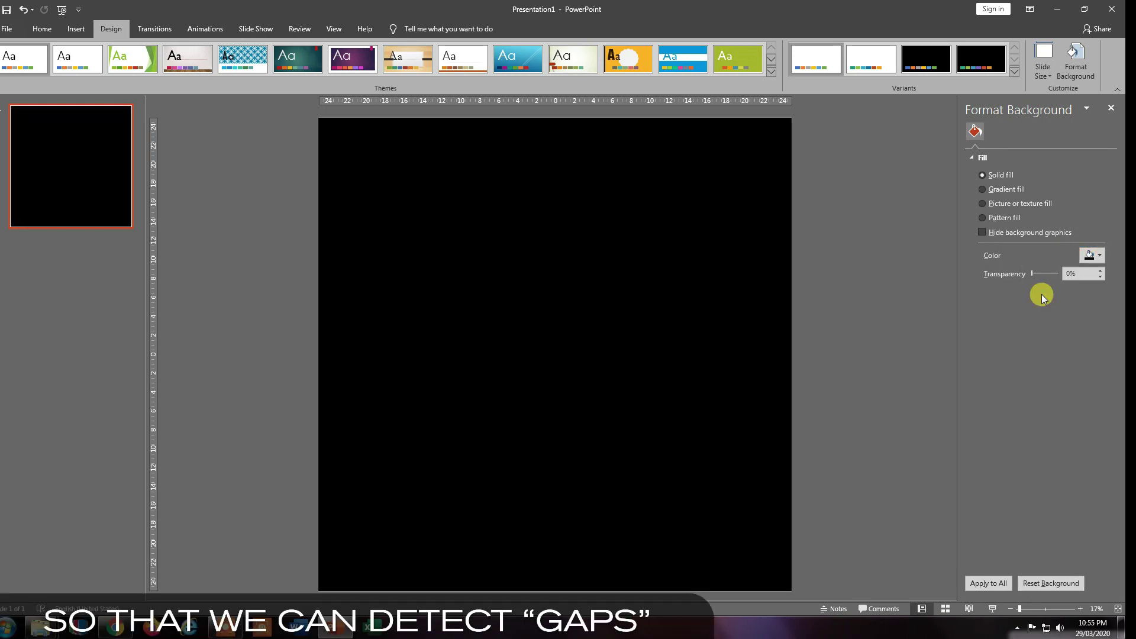
left_click(1100, 256)
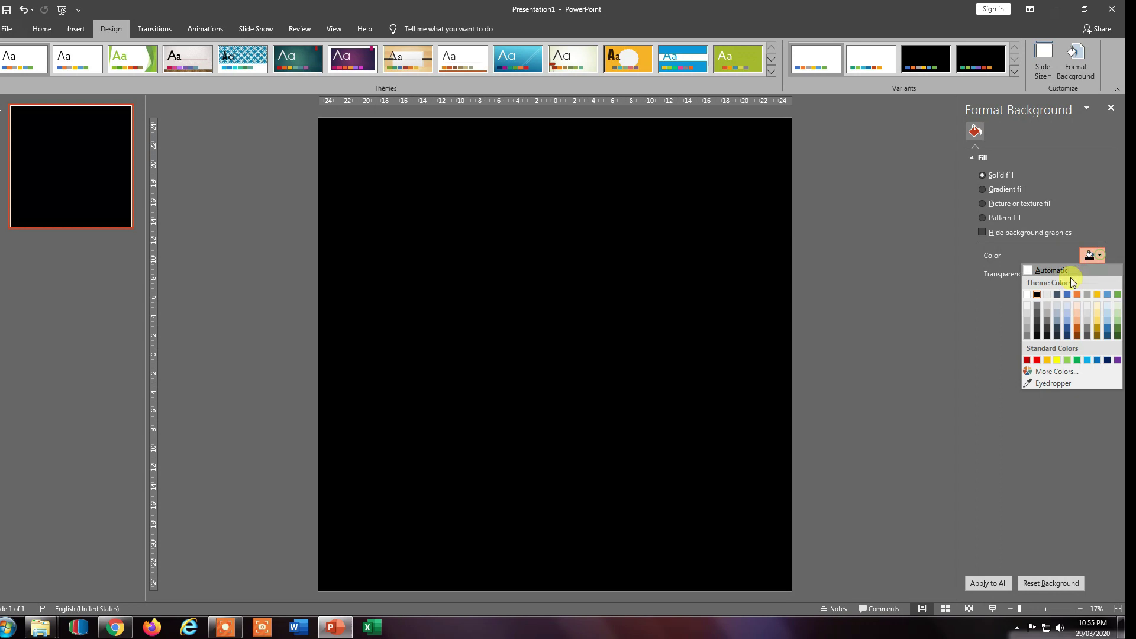
left_click(1027, 327)
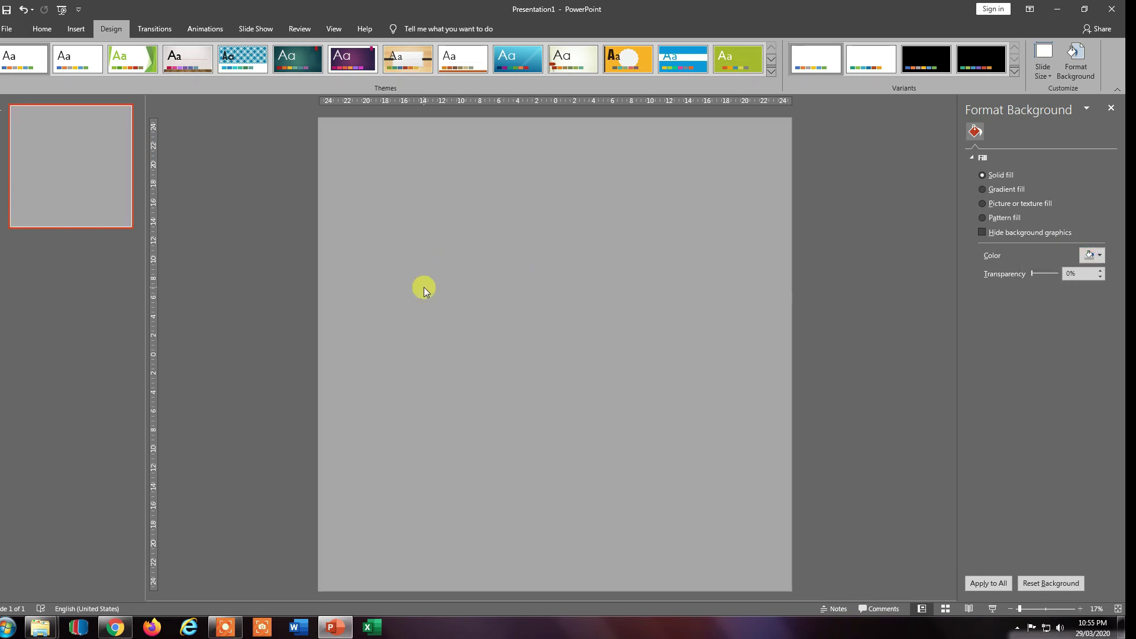
- Open the desktop folder for the seamless background project and preview the SeamlesBG image
left_click(1057, 9)
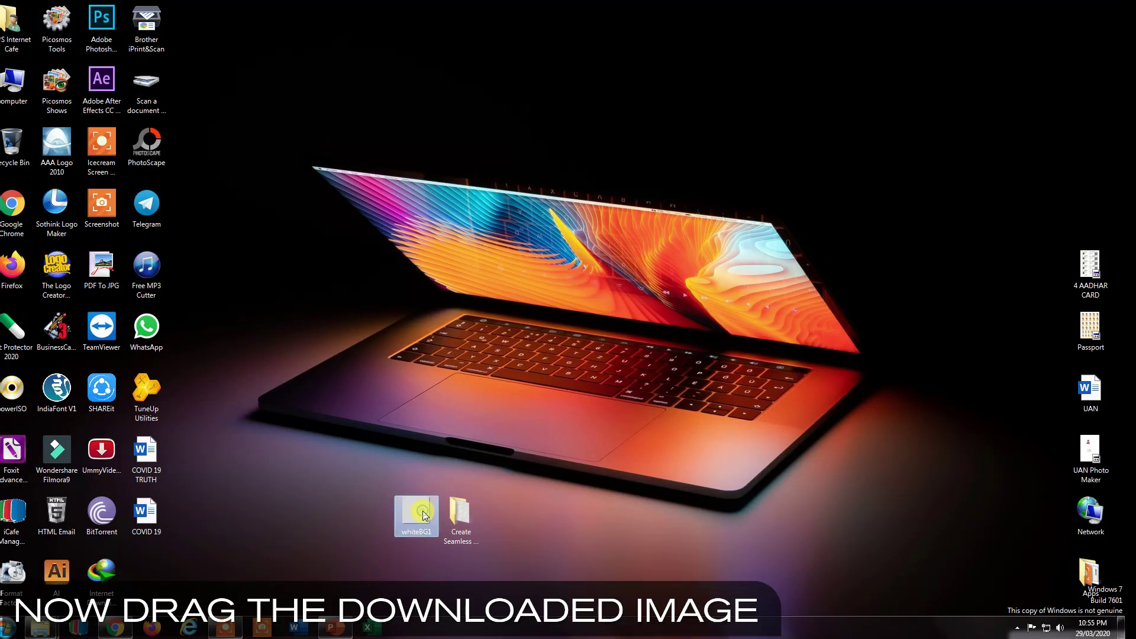
left_click_drag(415, 516, 451, 515)
double_click(451, 515)
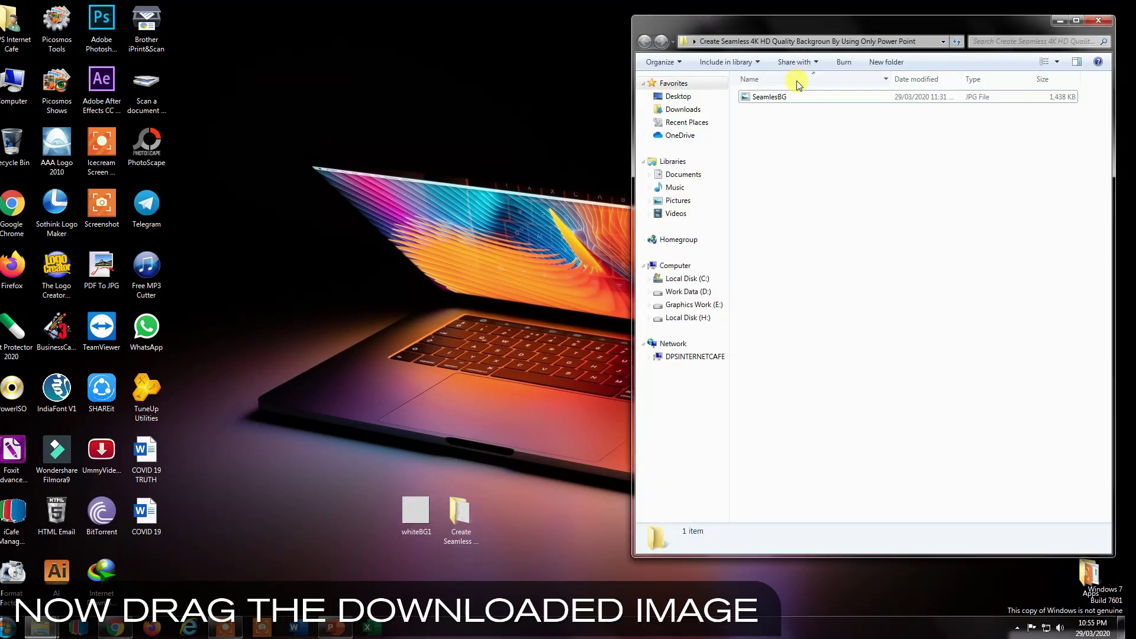
left_click(788, 96)
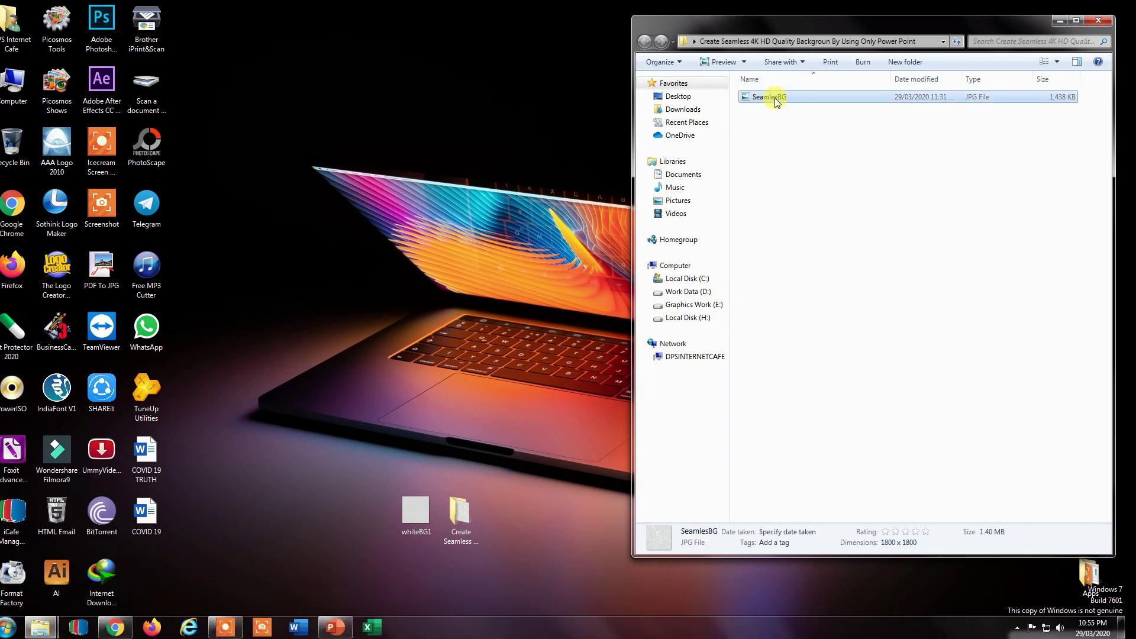
double_click(776, 102)
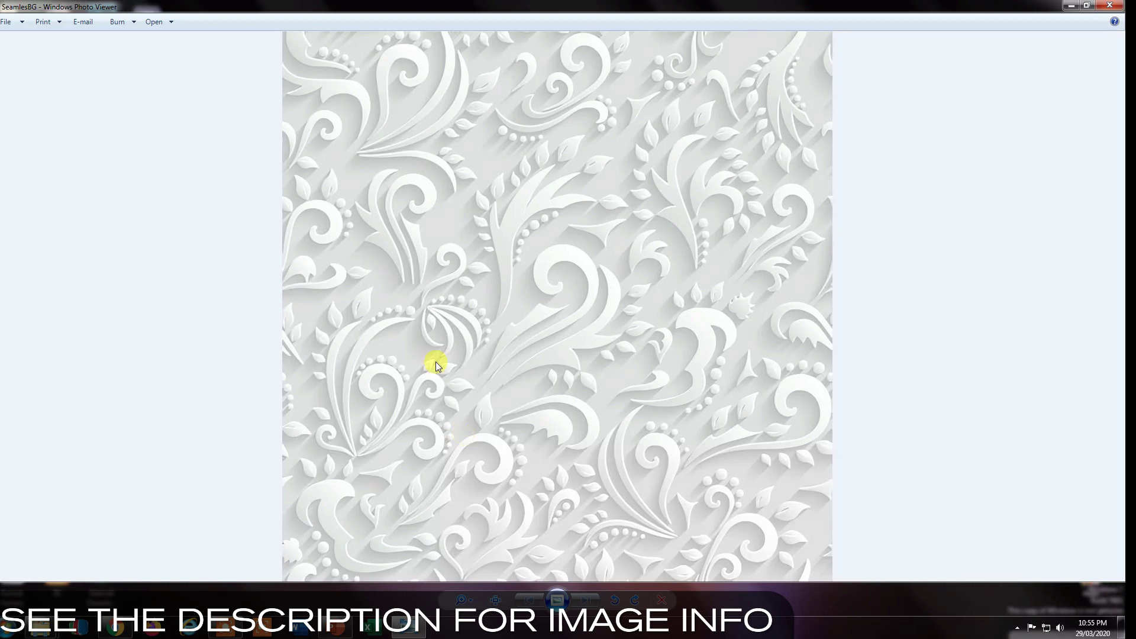
left_click(1119, 7)
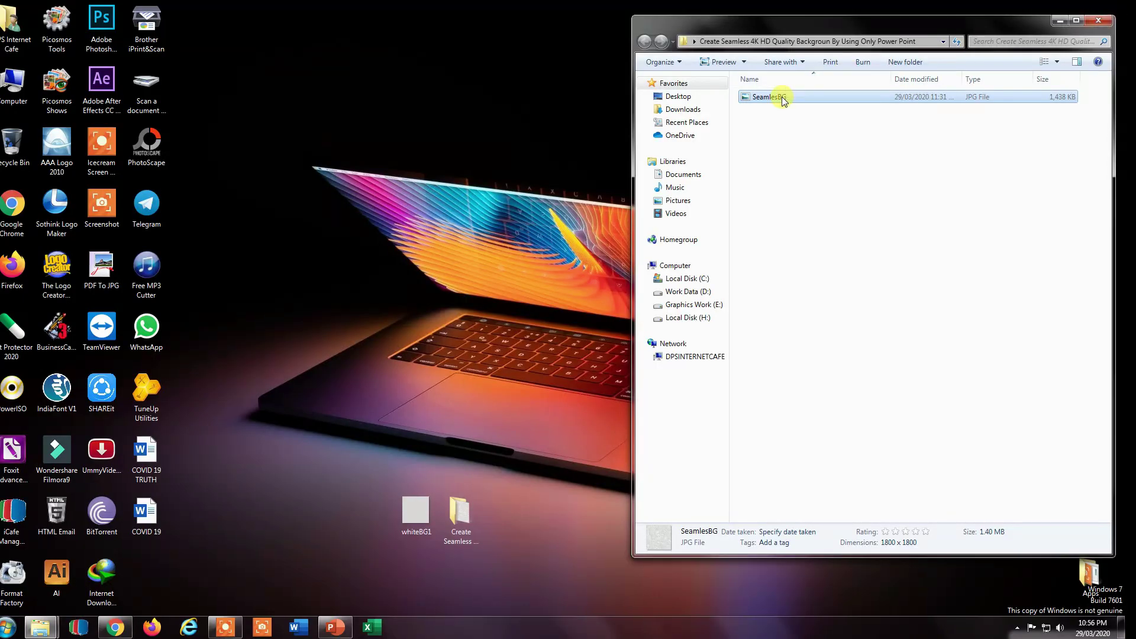
- Insert SeamlesBG from the folder into the PowerPoint slide and scale it to about 6.31 in square near the slide's upper-left corner
left_click_drag(782, 100, 393, 184)
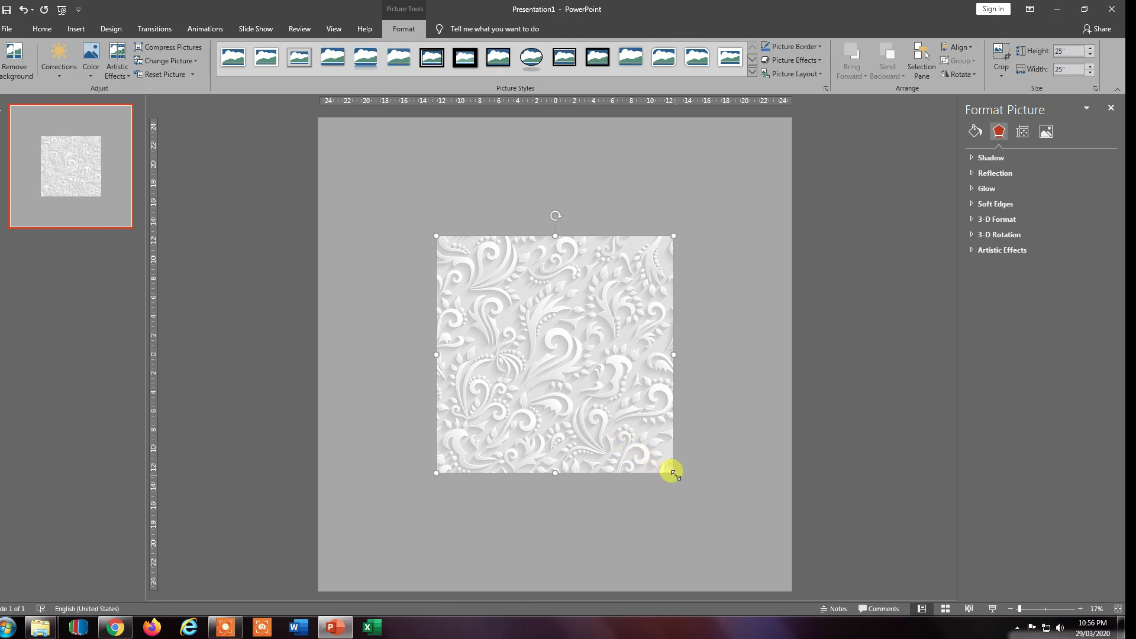
left_click_drag(675, 474, 499, 302)
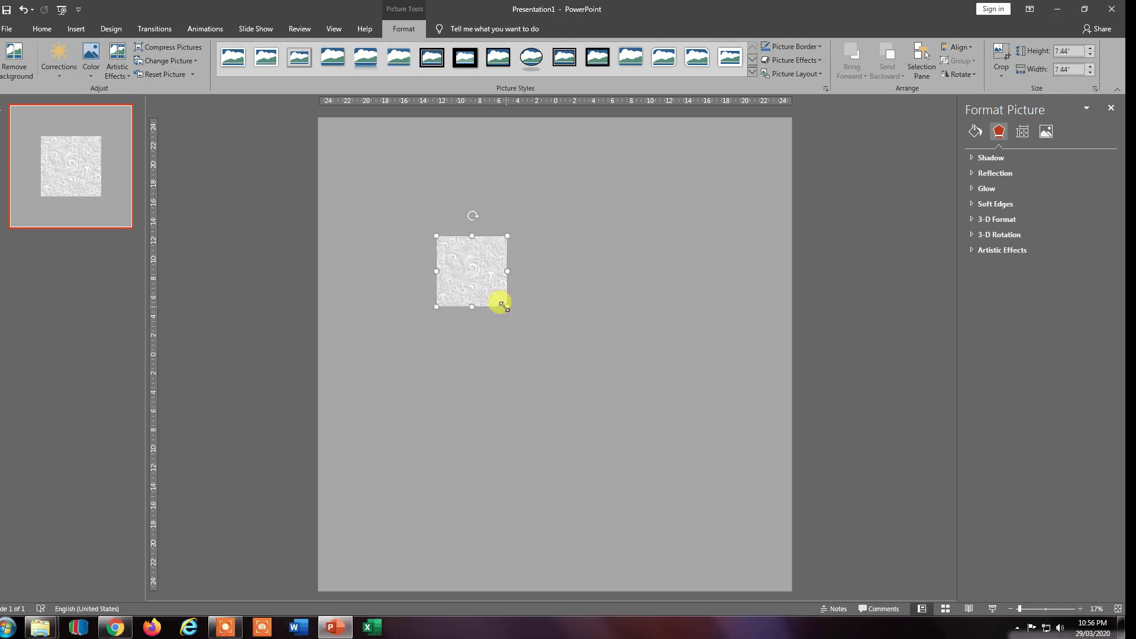
left_click_drag(480, 264, 379, 169)
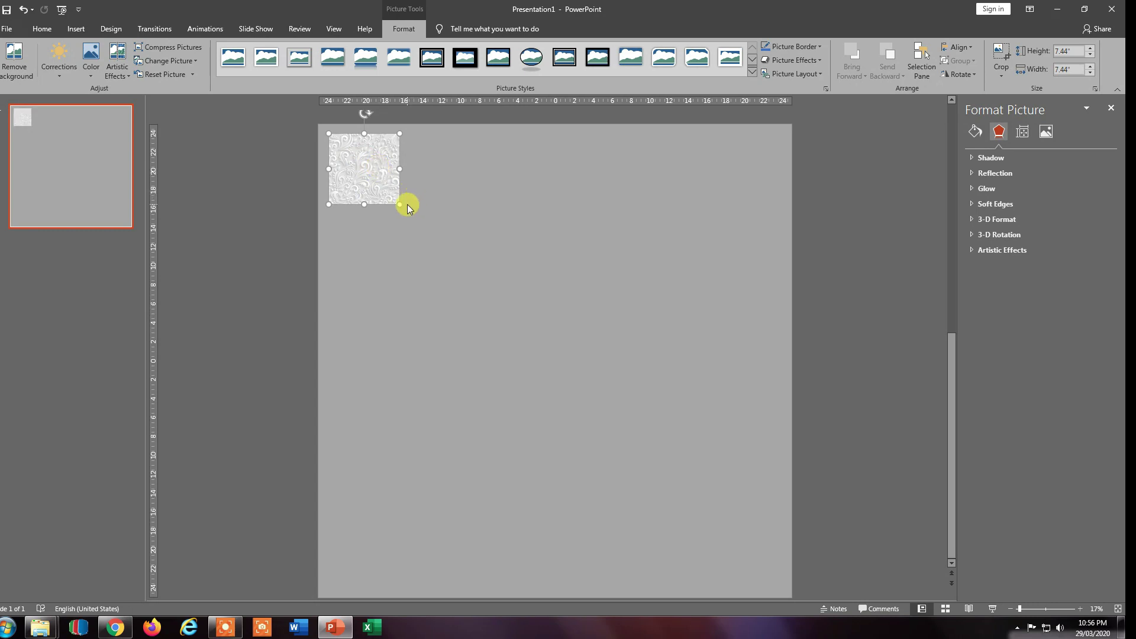
scroll(412, 215, "up", 5)
scroll(407, 237, "down", 1)
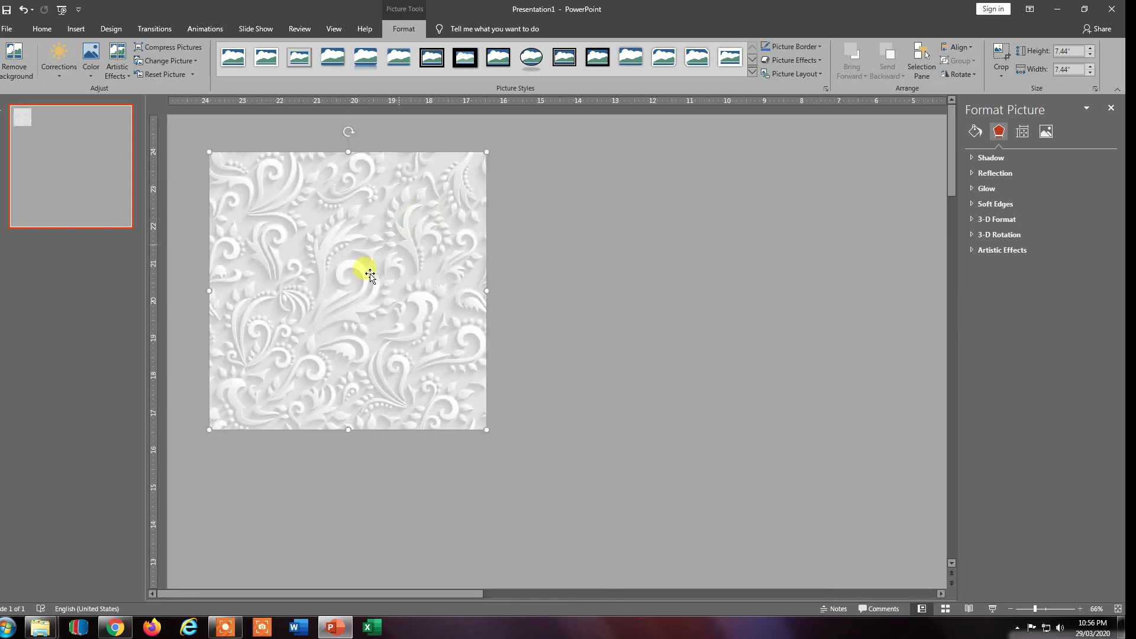
mouse_move(355, 267)
left_mouse_down()
mouse_move(325, 243)
mouse_move(342, 249)
left_mouse_up()
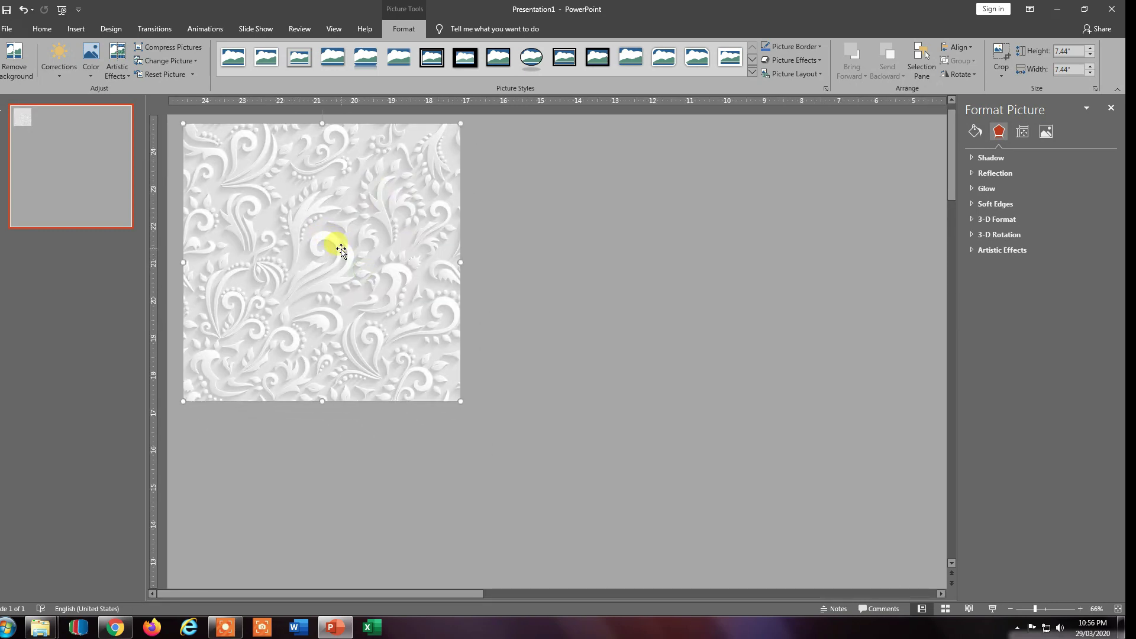
left_click_drag(461, 402, 440, 380)
mouse_move(385, 286)
left_mouse_down()
mouse_move(370, 278)
mouse_move(375, 287)
left_mouse_up()
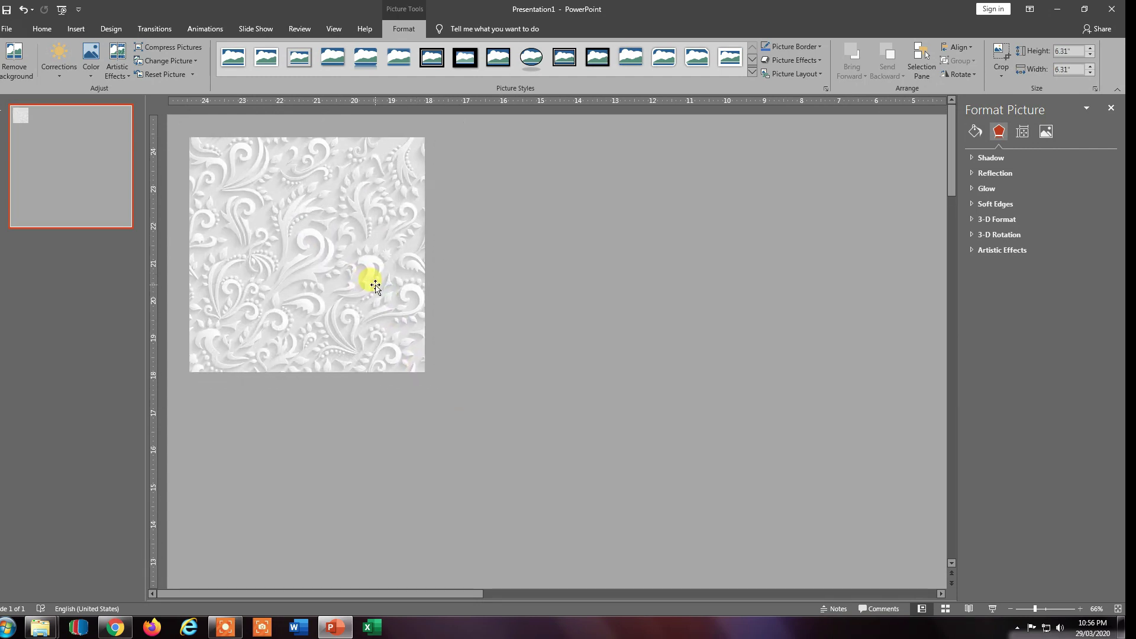
- Duplicate the pattern image and place the copy flush against the original's right edge
left_click(530, 280)
left_click(338, 256)
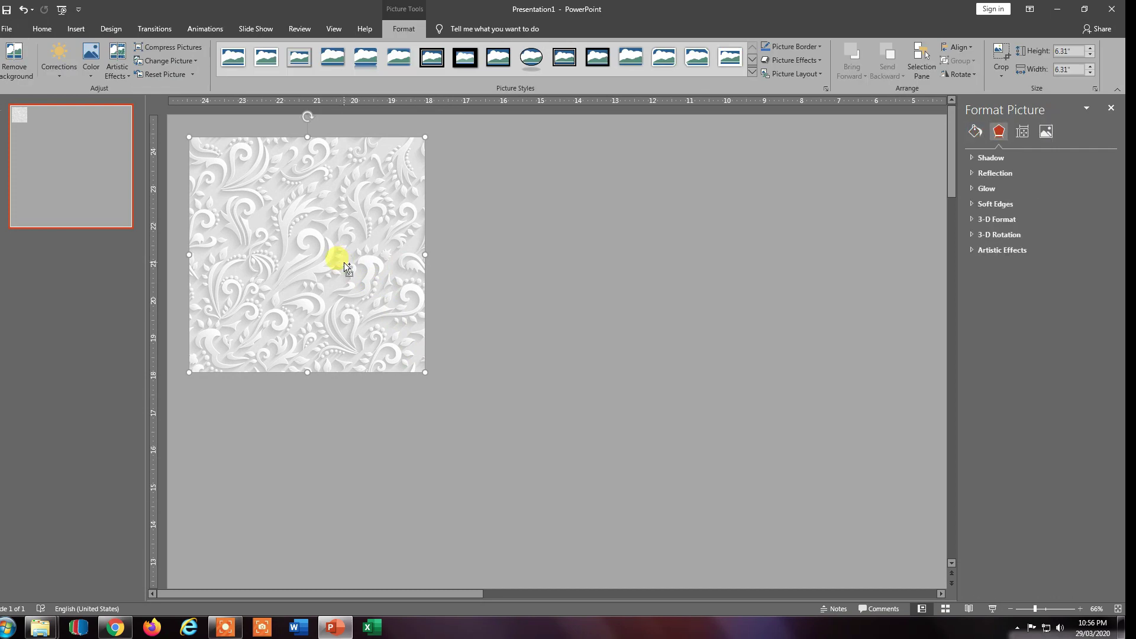
key("ctrl+d")
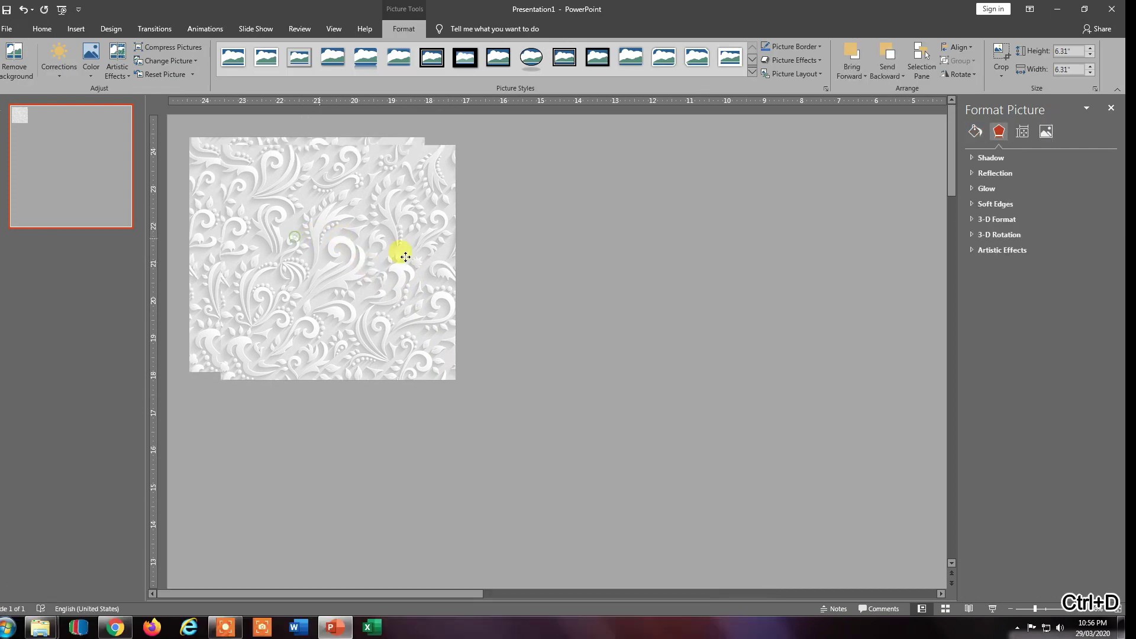
left_click_drag(406, 257, 486, 243)
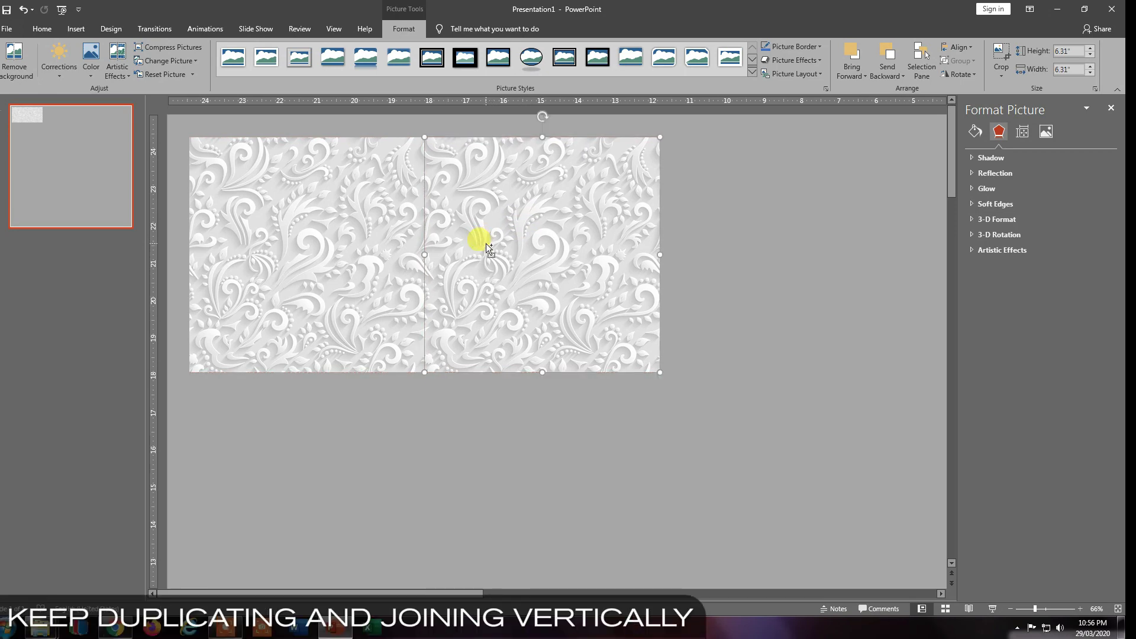
- Repeat the evenly spaced duplication six more times to build a horizontal row of eight tiles across the slide
key("ctrl+d")
scroll(620, 442, "down", 2)
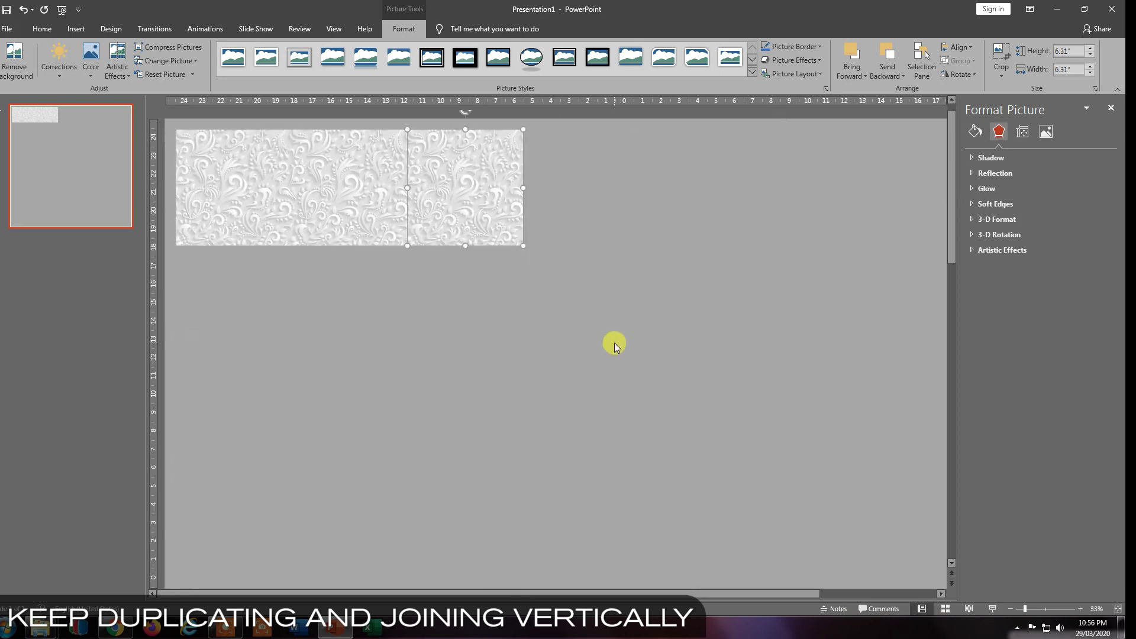
key("ctrl+d")
key("ctrl+d")
key("ctrl+d")
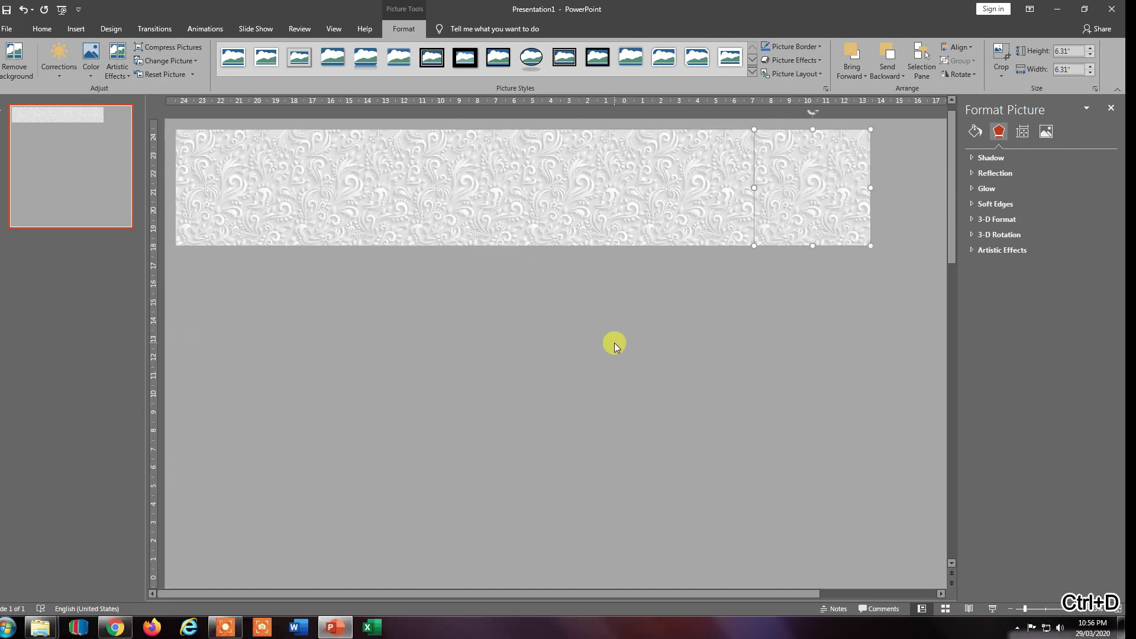
scroll(615, 342, "down", 1)
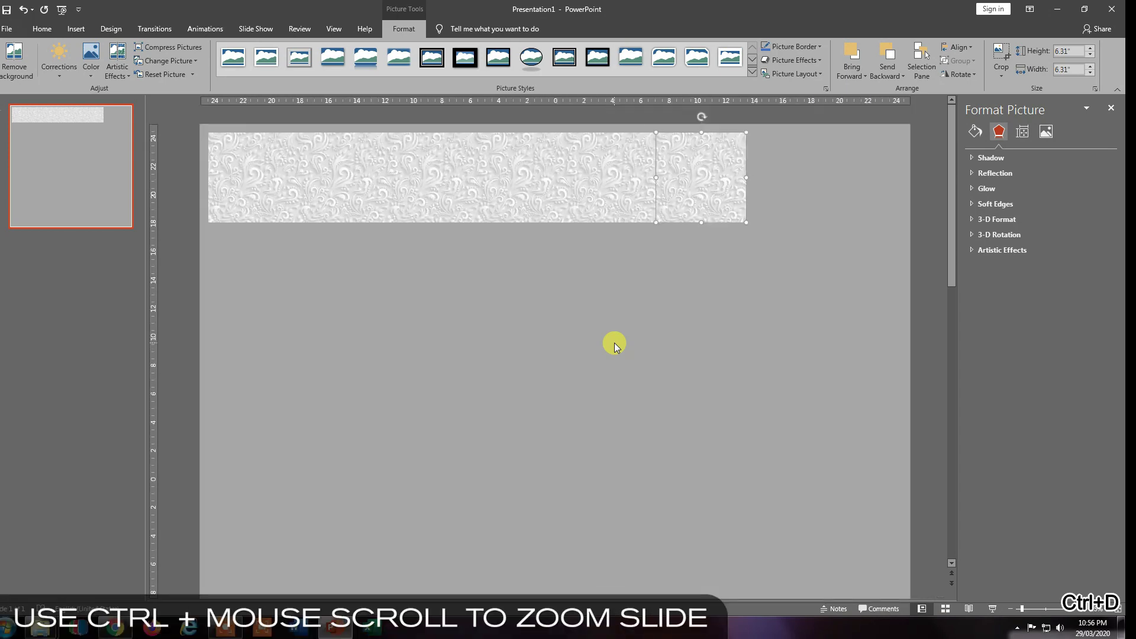
key("ctrl+d")
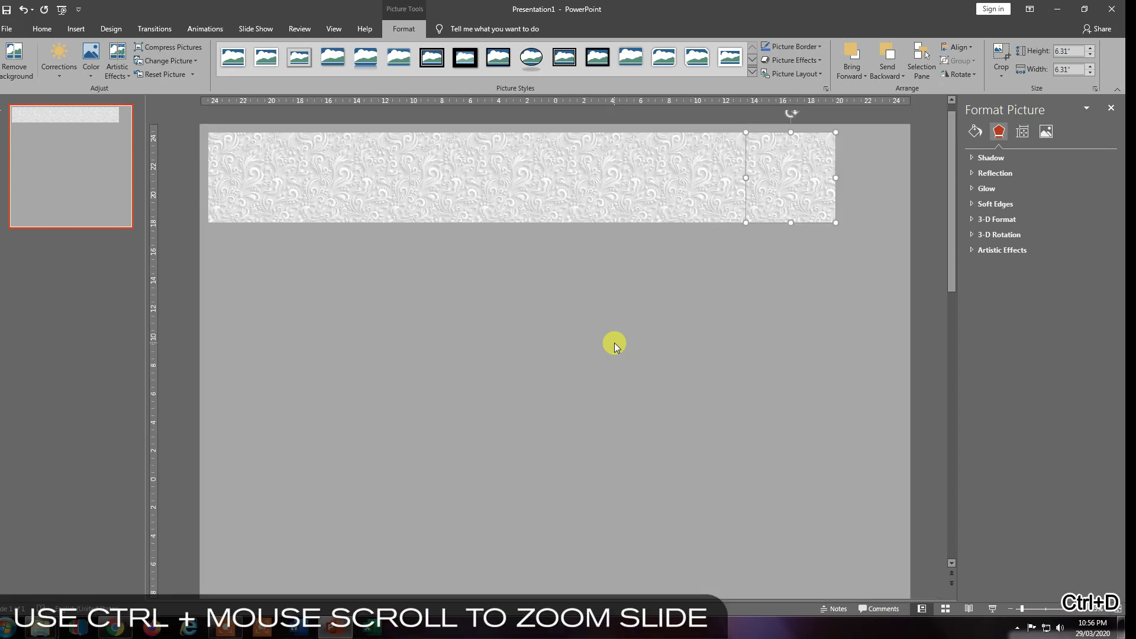
key("ctrl+d")
- Select all eight tiles and shift the row so its right end lines up with the slide's right edge
left_click(764, 346)
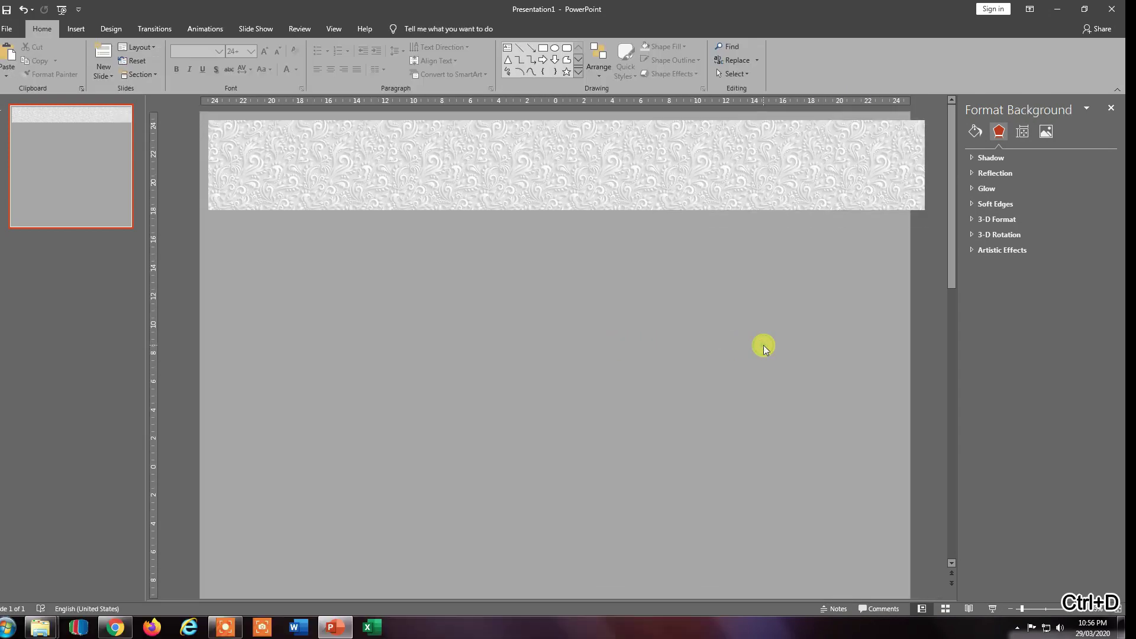
key("ctrl+a")
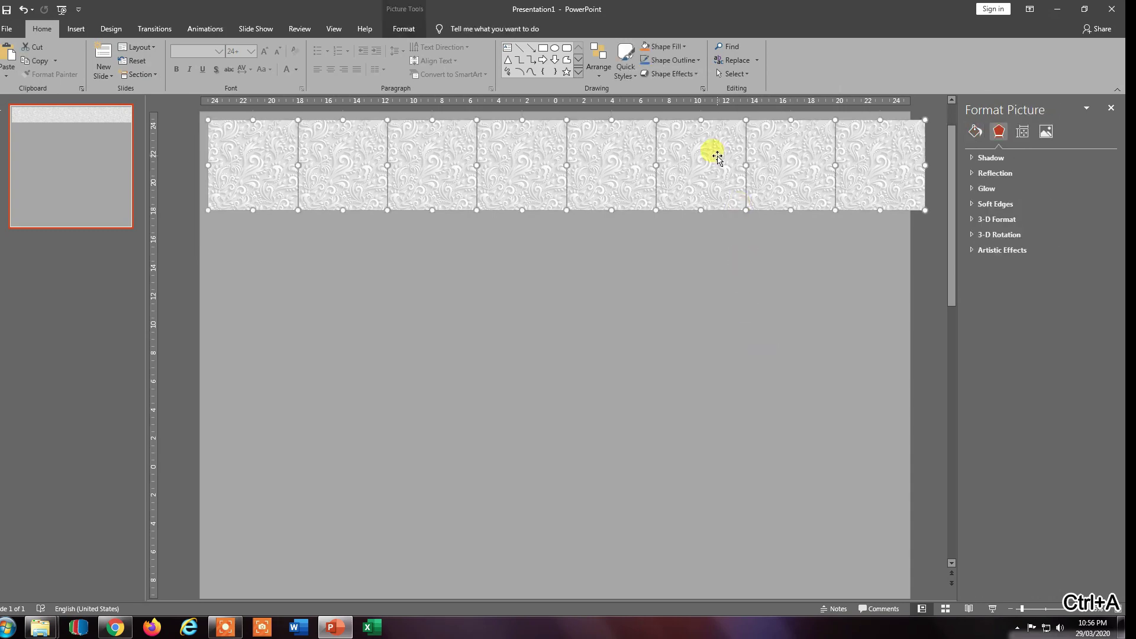
left_click_drag(718, 156, 698, 160)
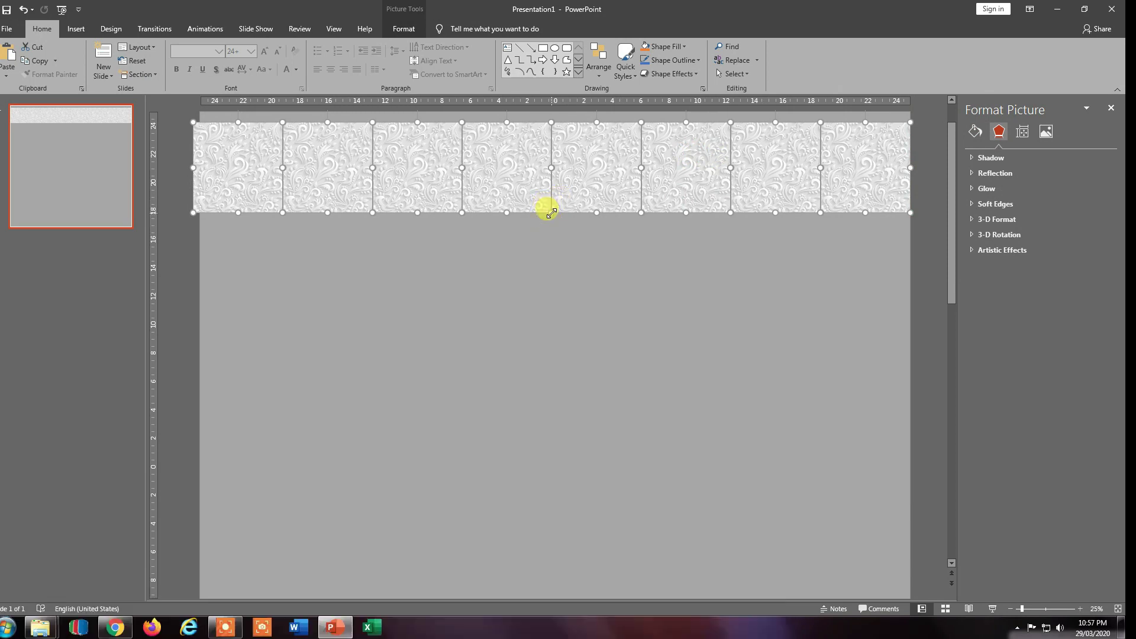
- Group the eight pattern tiles into a single row object
right_click(553, 209)
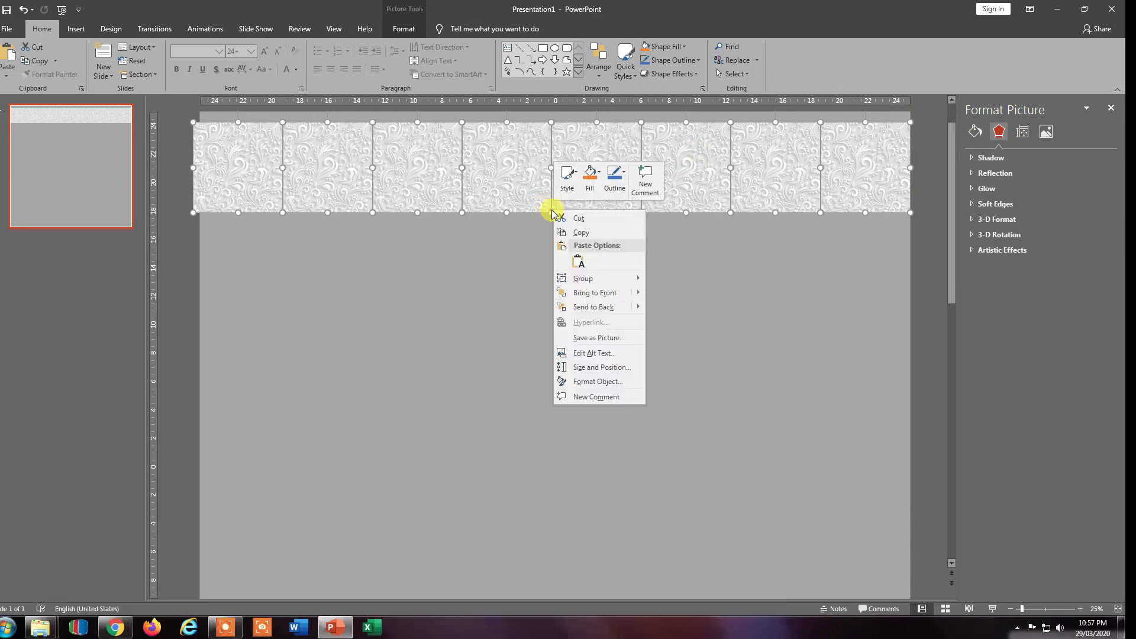
left_click(550, 259)
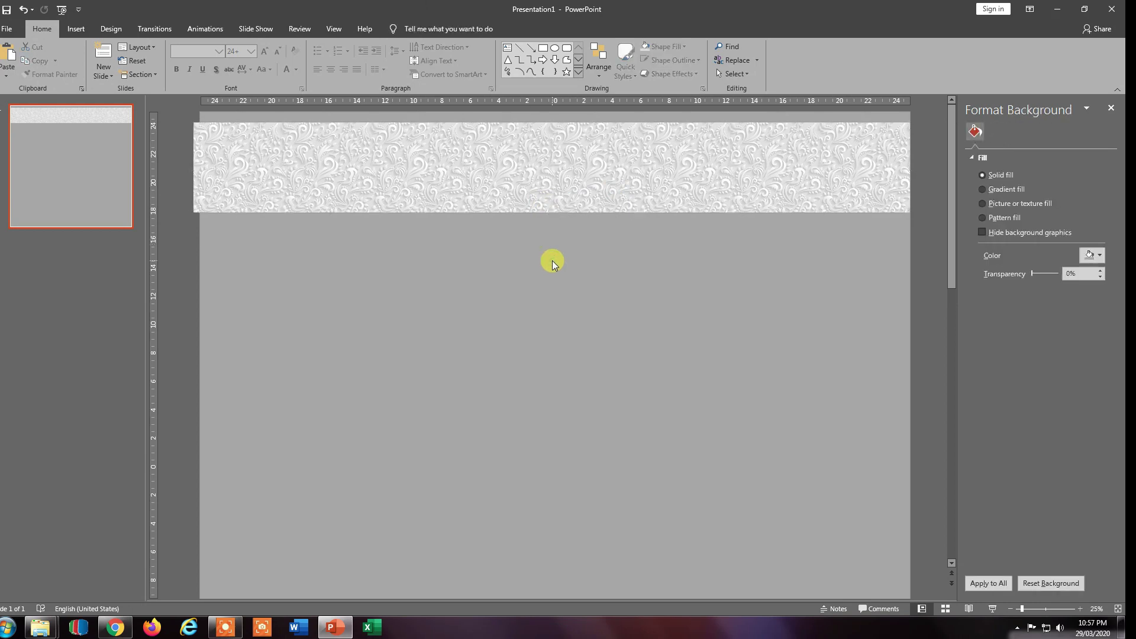
key("ctrl+a")
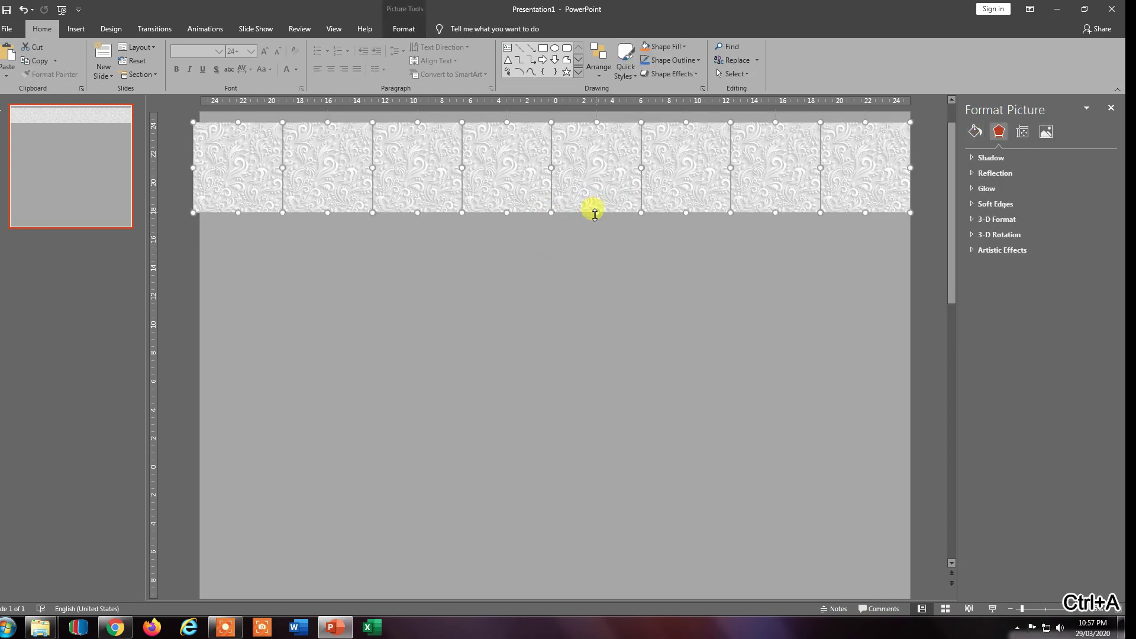
right_click(551, 212)
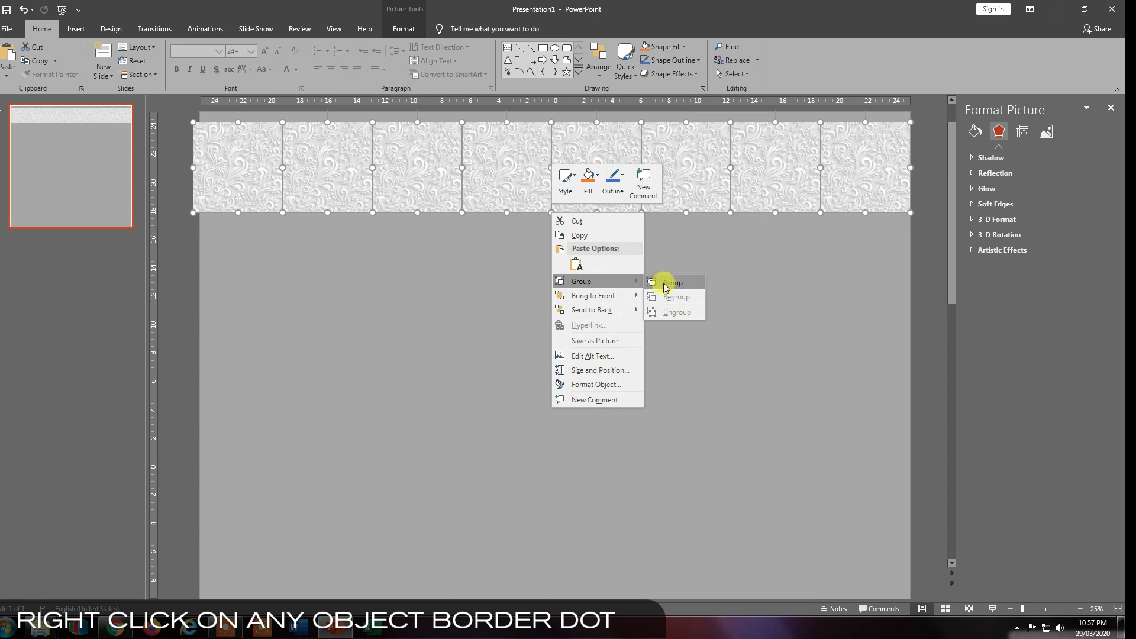
left_click(667, 286)
left_click(664, 283)
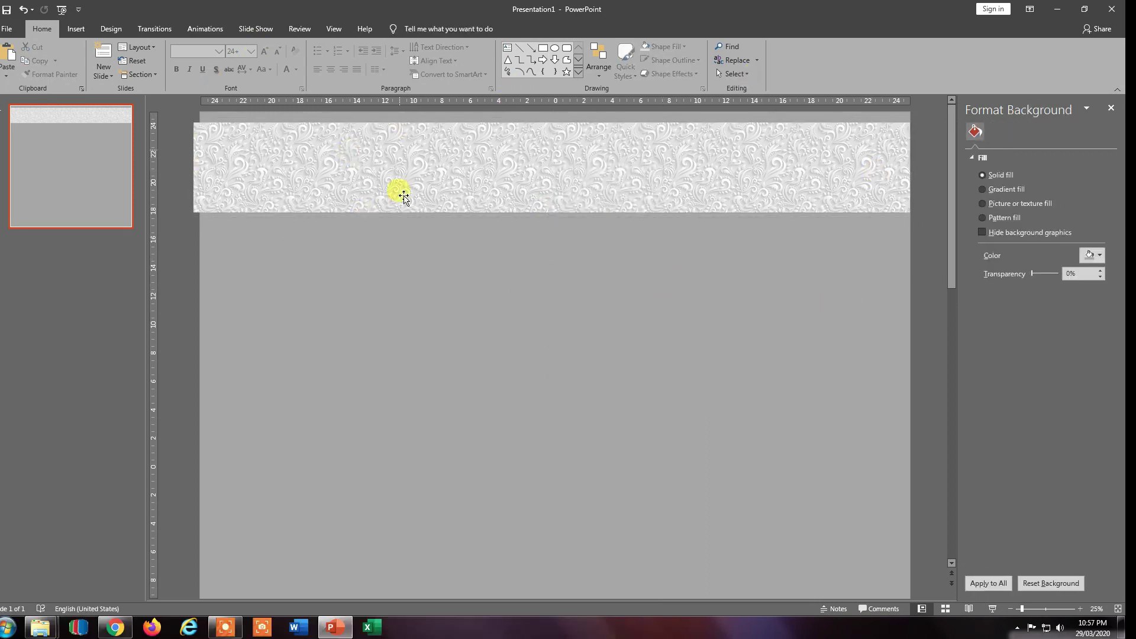
- Duplicate the grouped row and place the copy directly beneath the first row
left_click(395, 179)
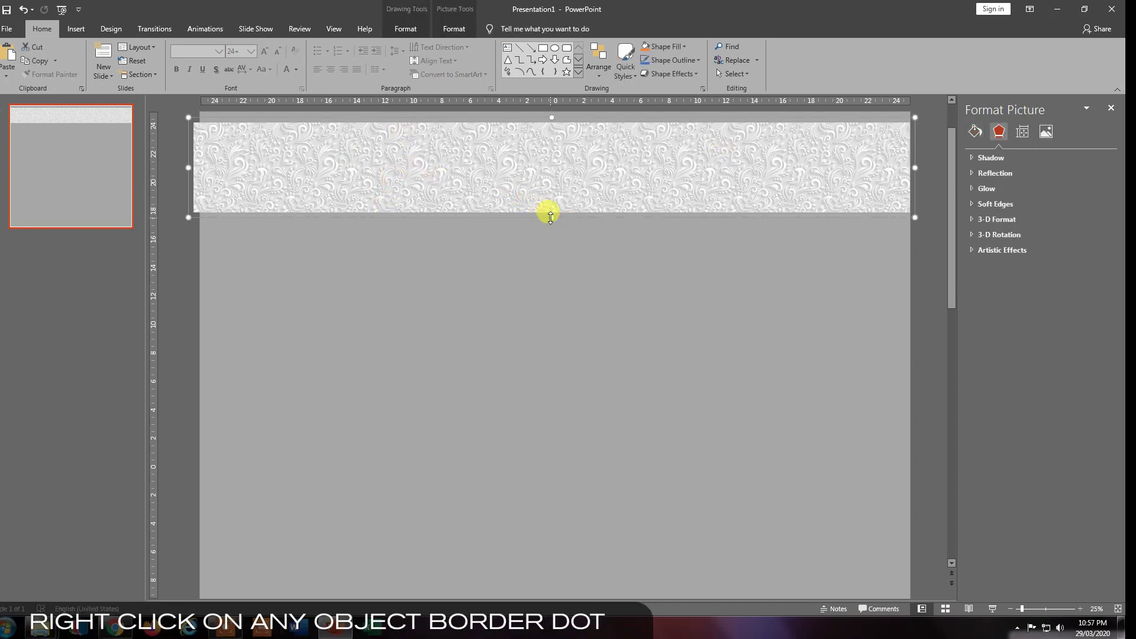
key("ctrl+d")
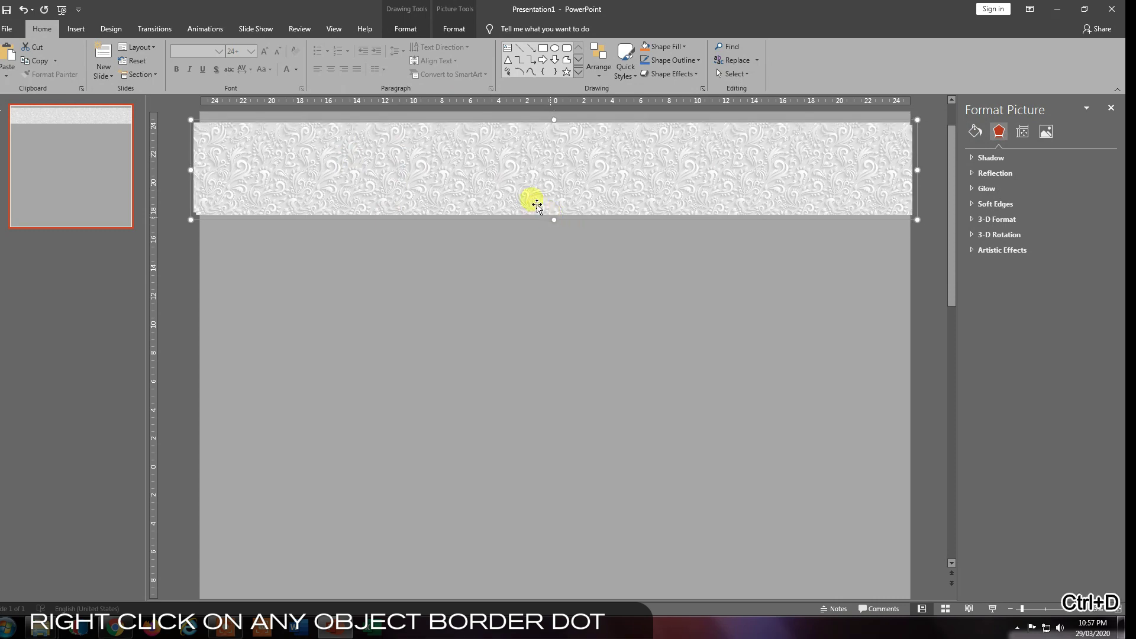
left_click_drag(503, 185, 501, 271)
scroll(199, 251, "up", 3)
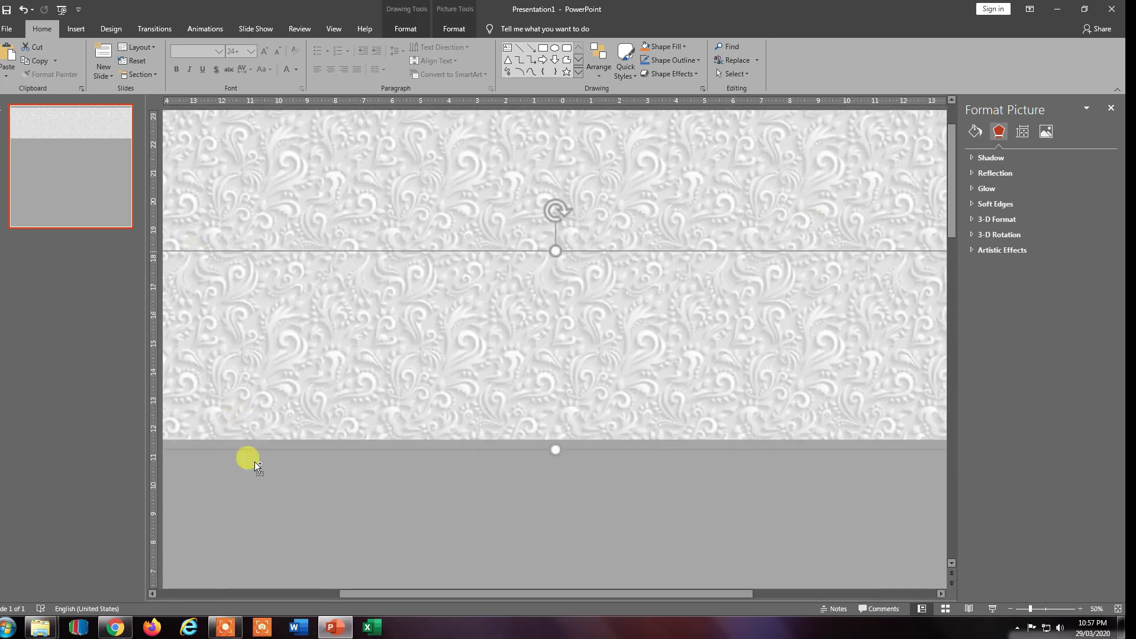
scroll(183, 387, "up", 2)
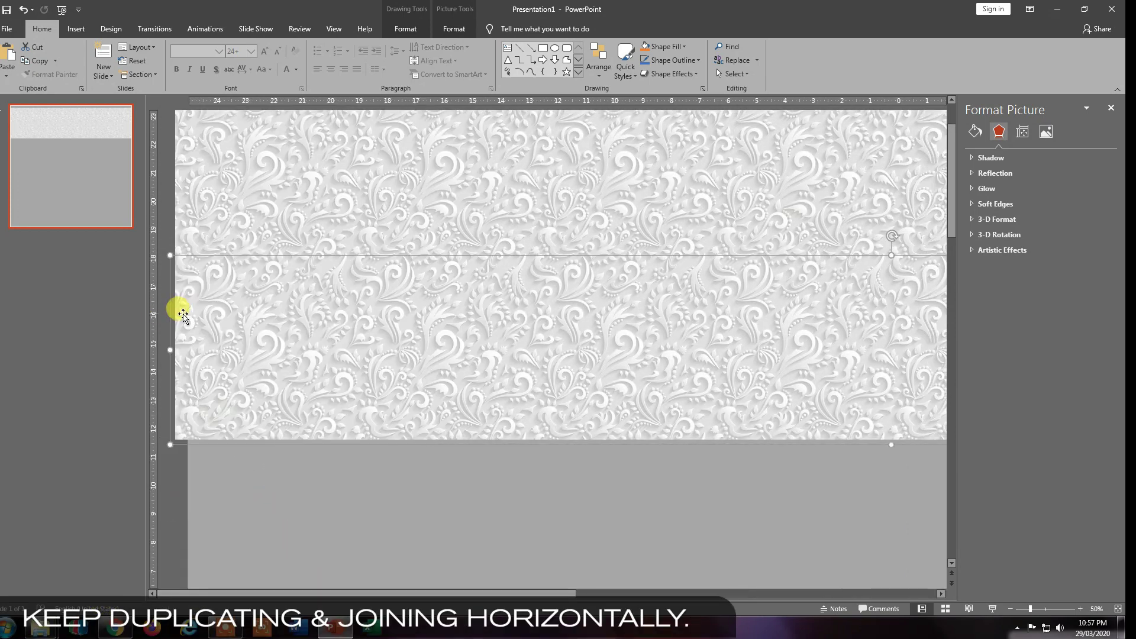
left_click_drag(418, 595, 85, 560)
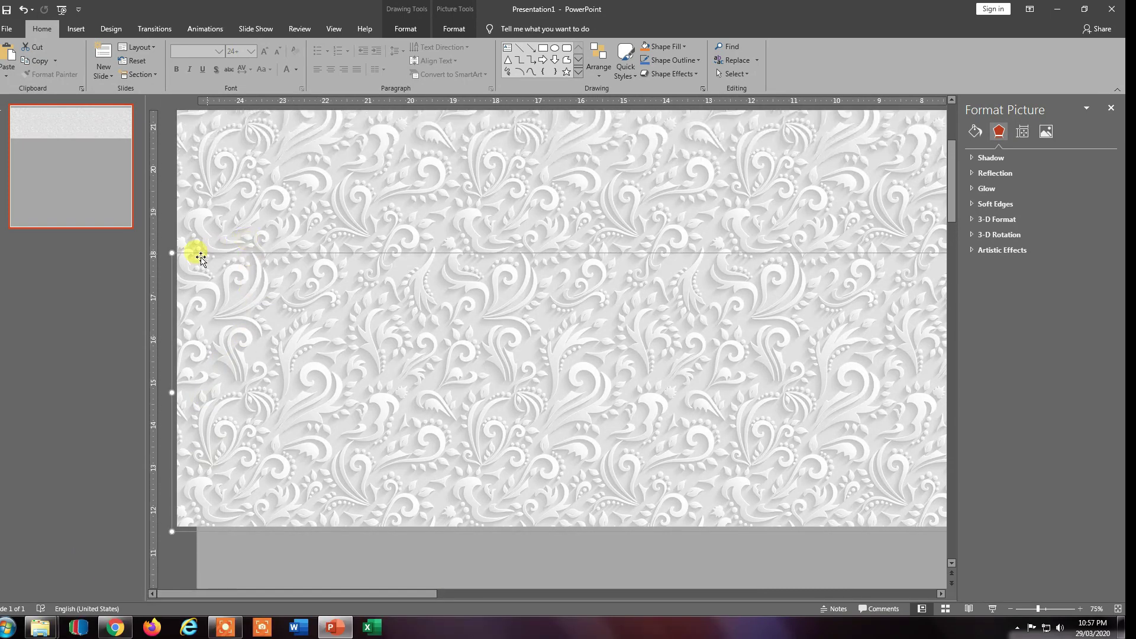
- Align the second row flush with the first row and inspect the seam between them for gaps
mouse_move(194, 258)
left_mouse_down()
mouse_move(199, 267)
mouse_move(183, 255)
left_mouse_up()
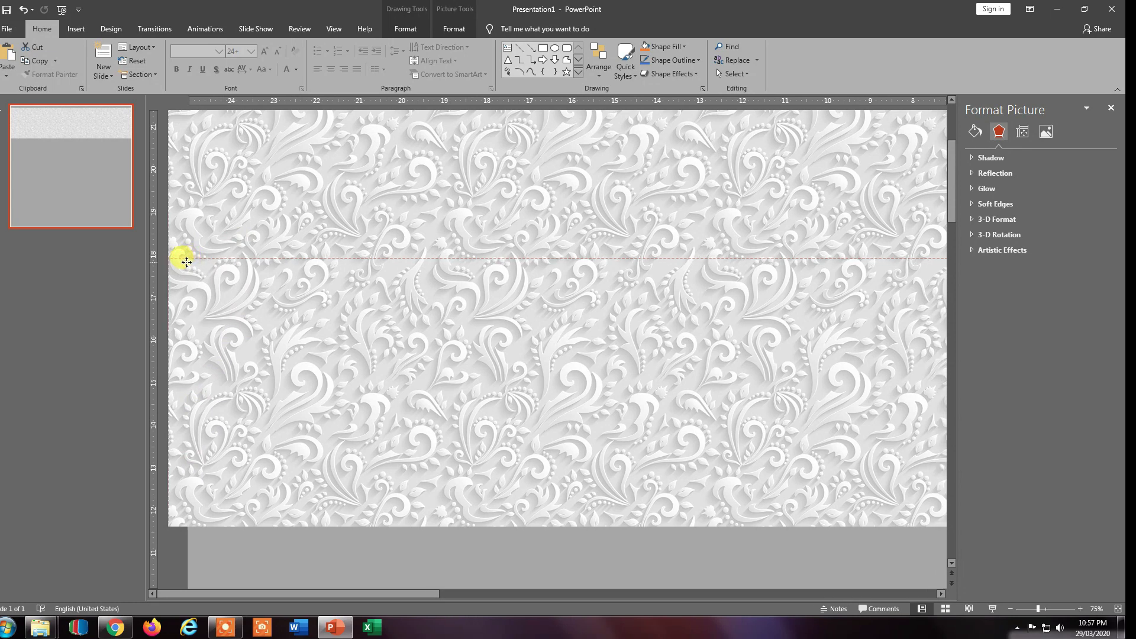
left_click(253, 550)
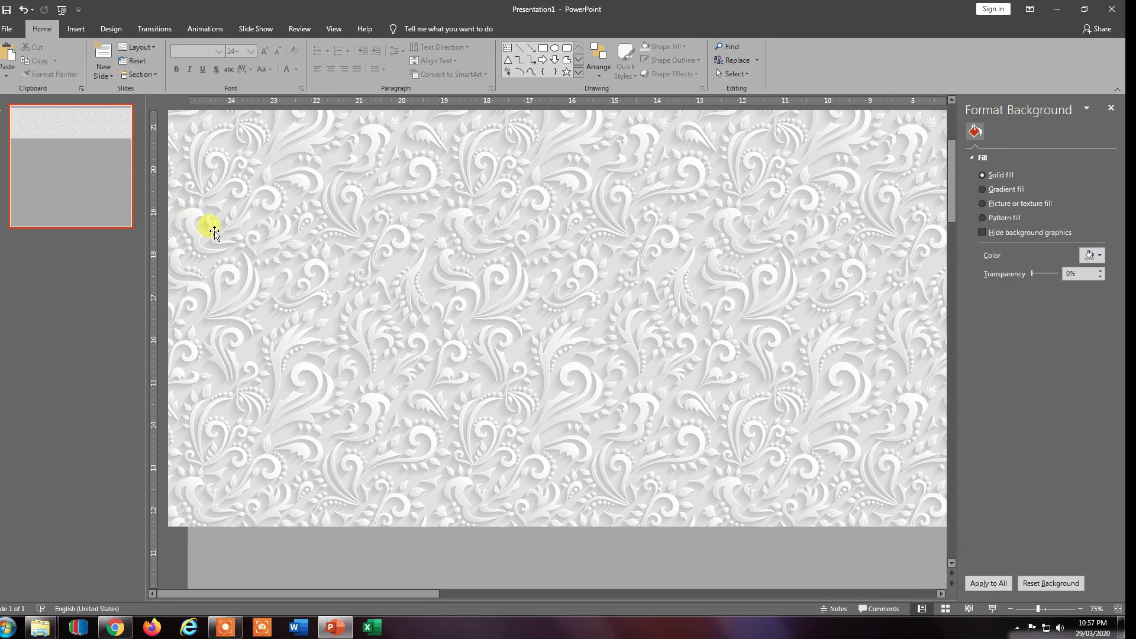
left_click(220, 261)
left_click_drag(234, 223, 241, 233)
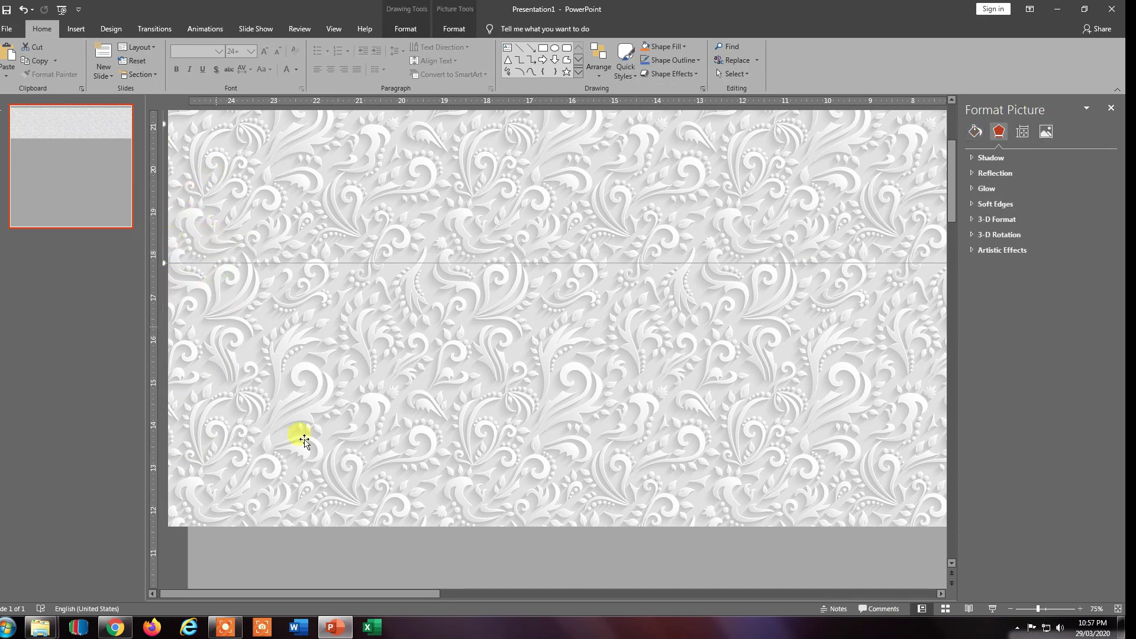
left_click(349, 542)
scroll(388, 363, "down", 5)
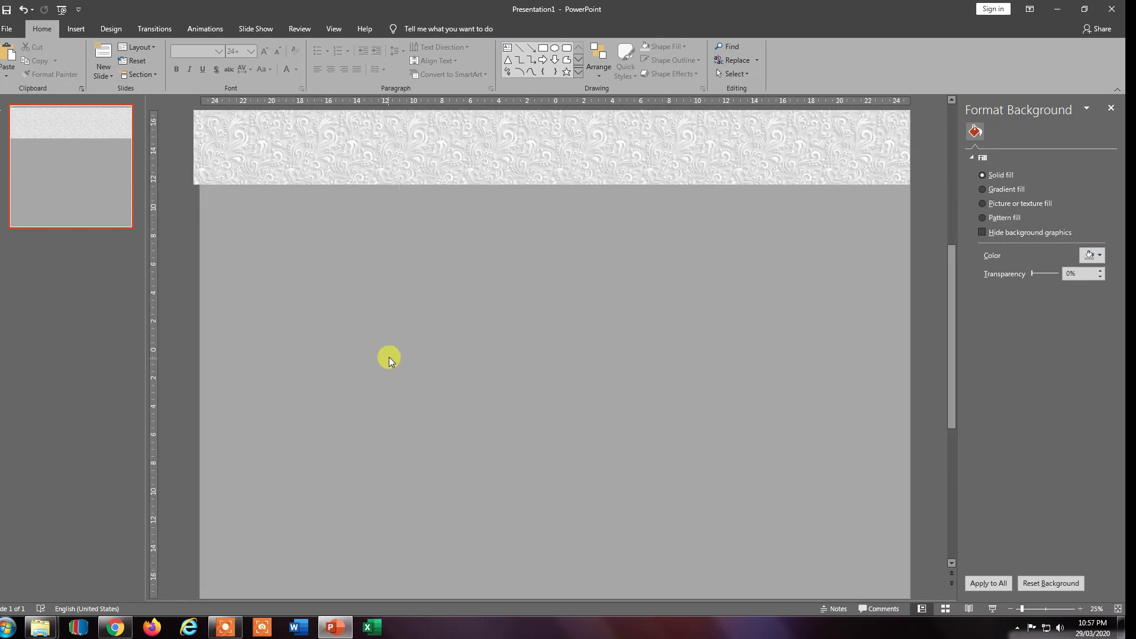
scroll(428, 258, "up", 3)
scroll(428, 258, "up", 1)
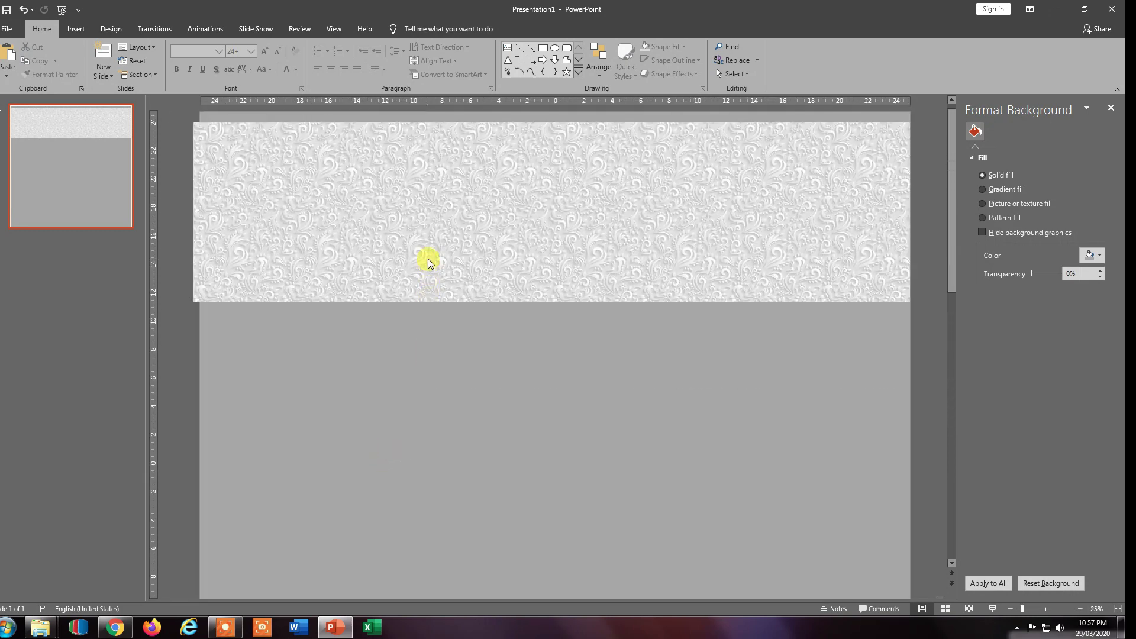
- Duplicate the second row and attach the copy directly below it as a third row
left_click(418, 273)
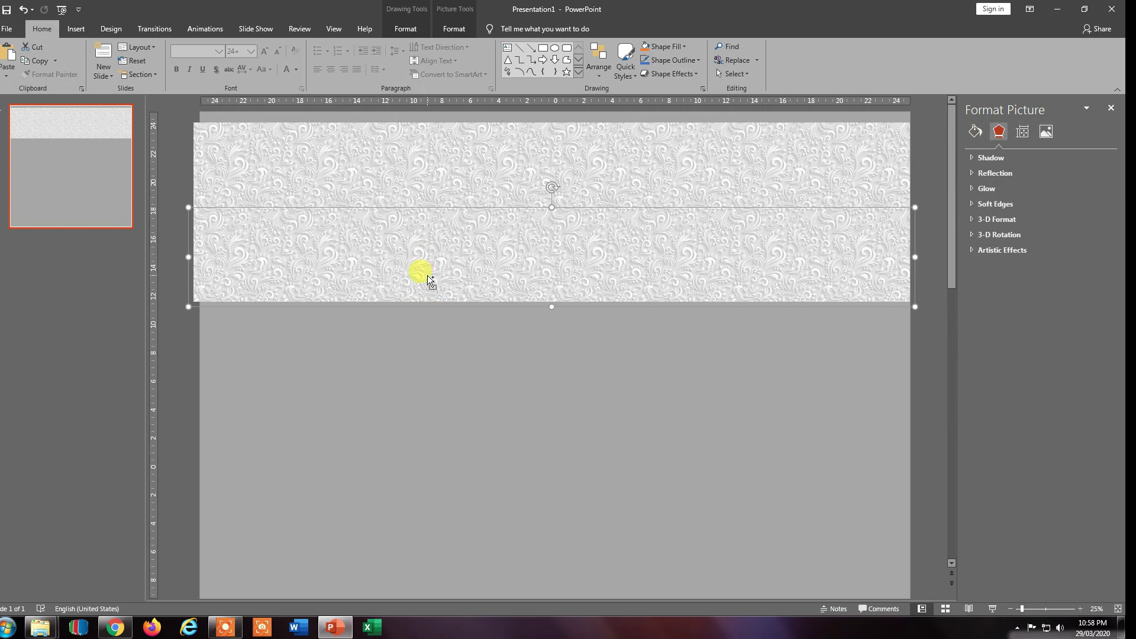
key("ctrl+d")
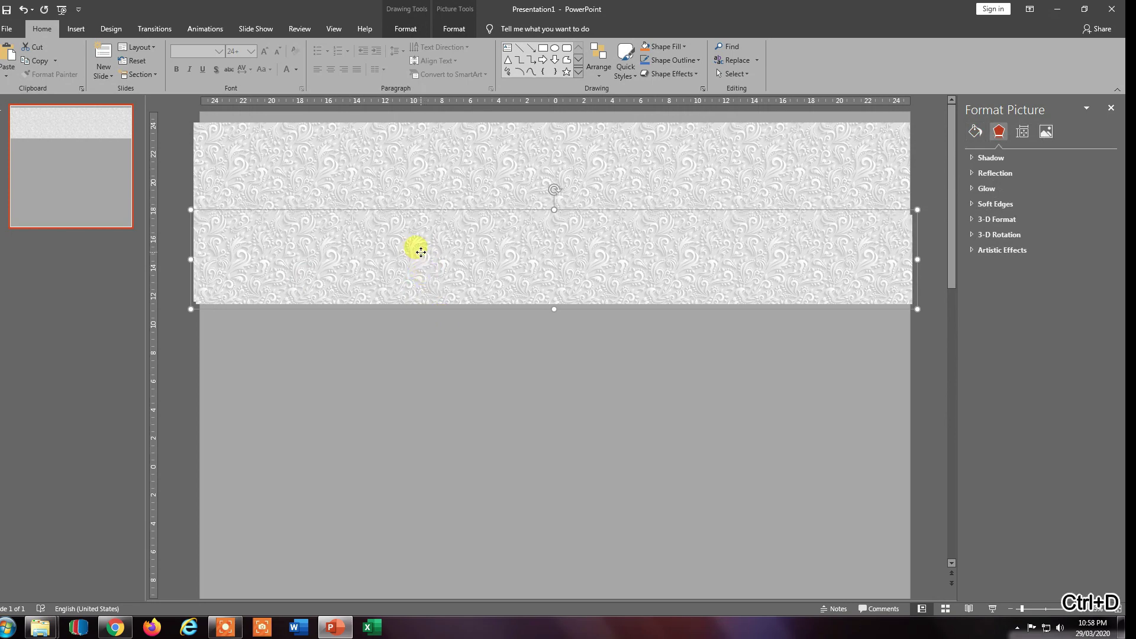
left_click_drag(416, 252, 417, 346)
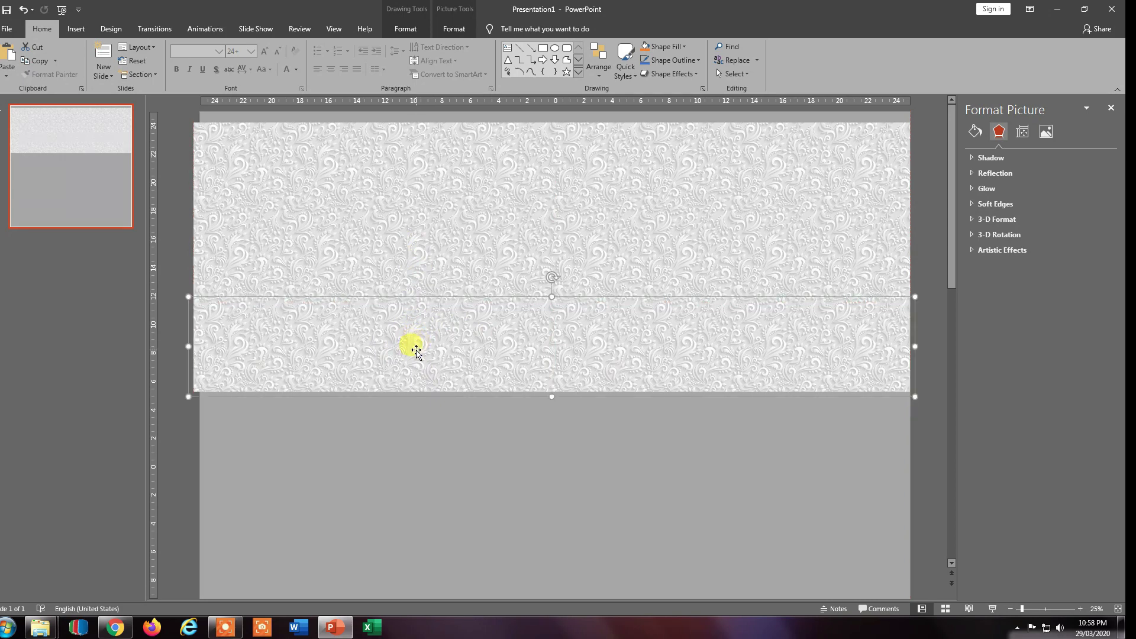
- Repeat the row duplication four more times down the slide to make seven joined rows
key("ctrl+d")
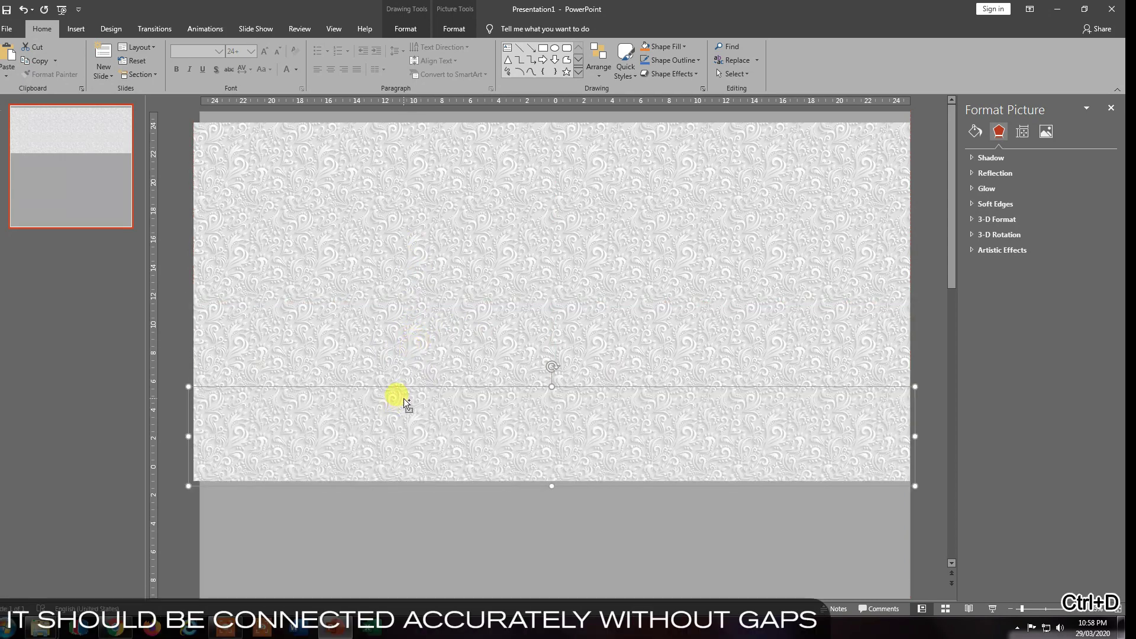
key("ctrl+d")
scroll(408, 348, "down", 3)
scroll(409, 350, "down", 3)
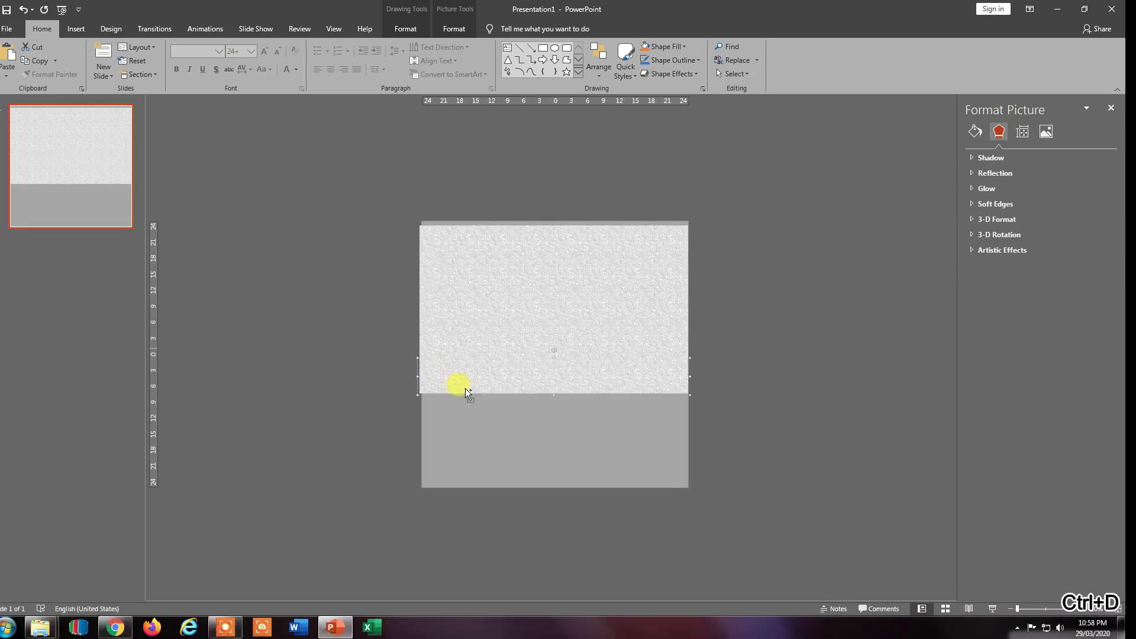
left_click_drag(467, 391, 478, 410)
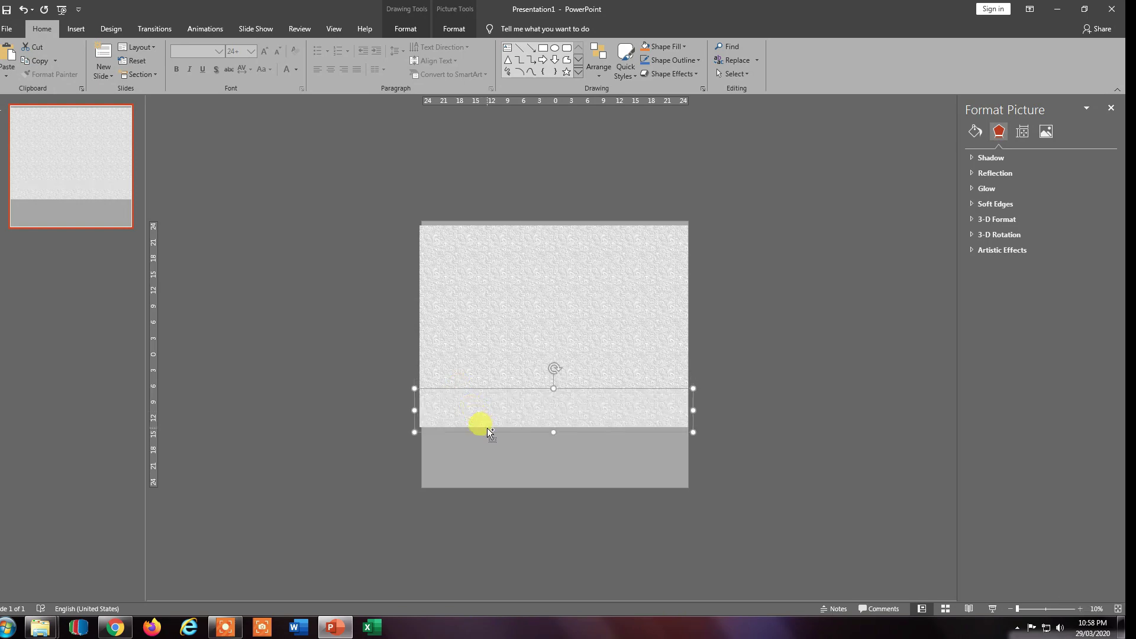
key("ctrl+d")
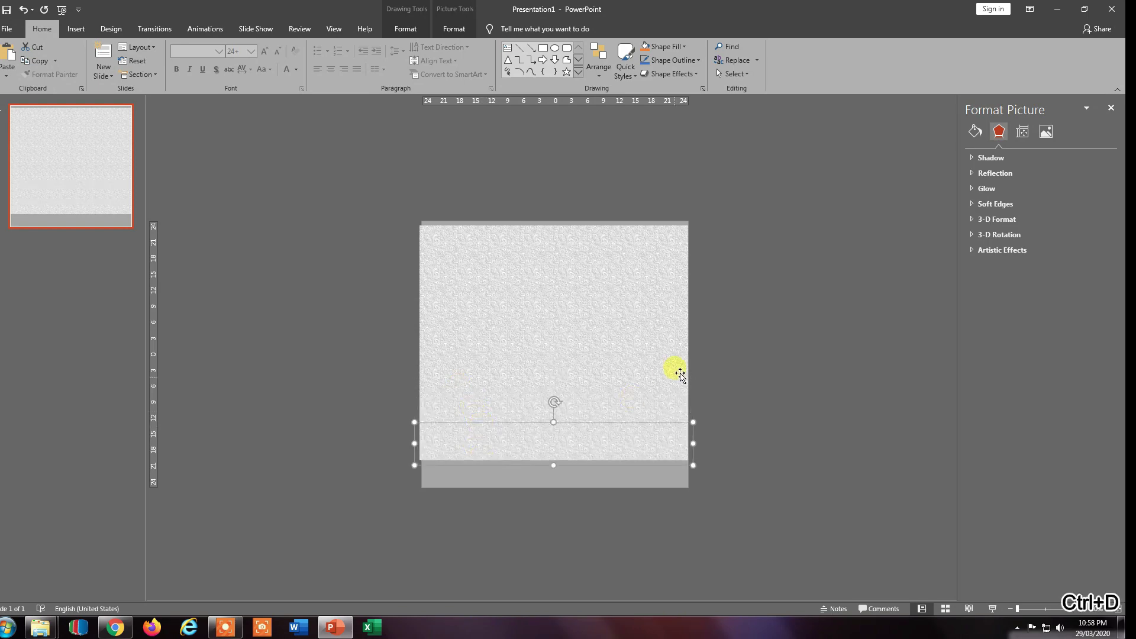
left_click(740, 359)
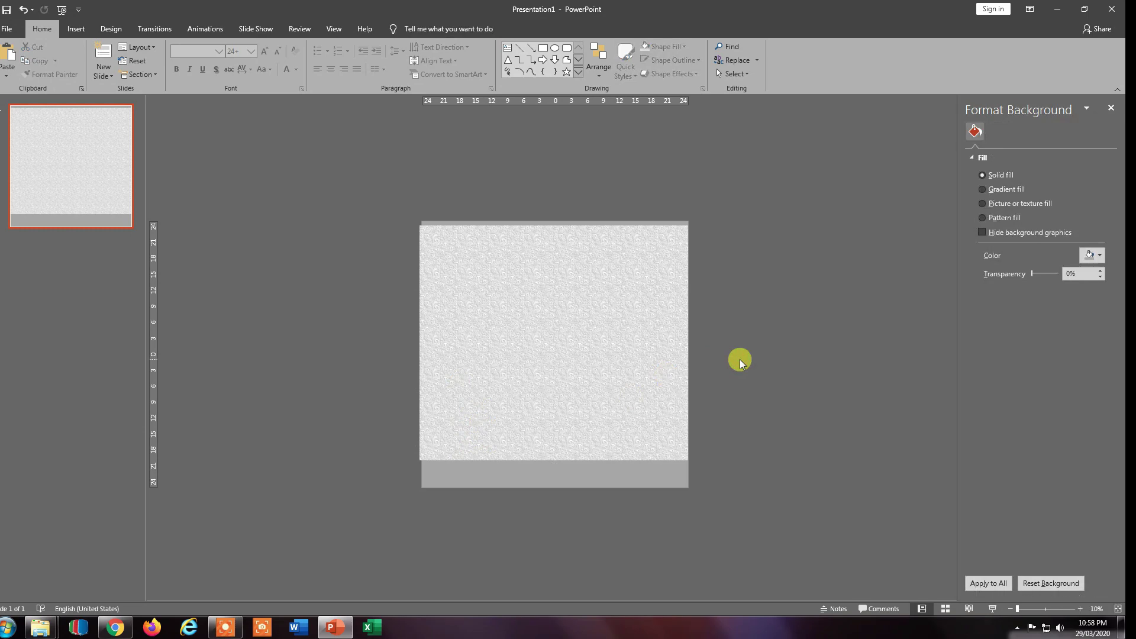
- Save the presentation as "Create Seamless 4K HD Quality Backgroun By Using Only Power Point" in the Desktop folder of the same name
key("ctrl+s")
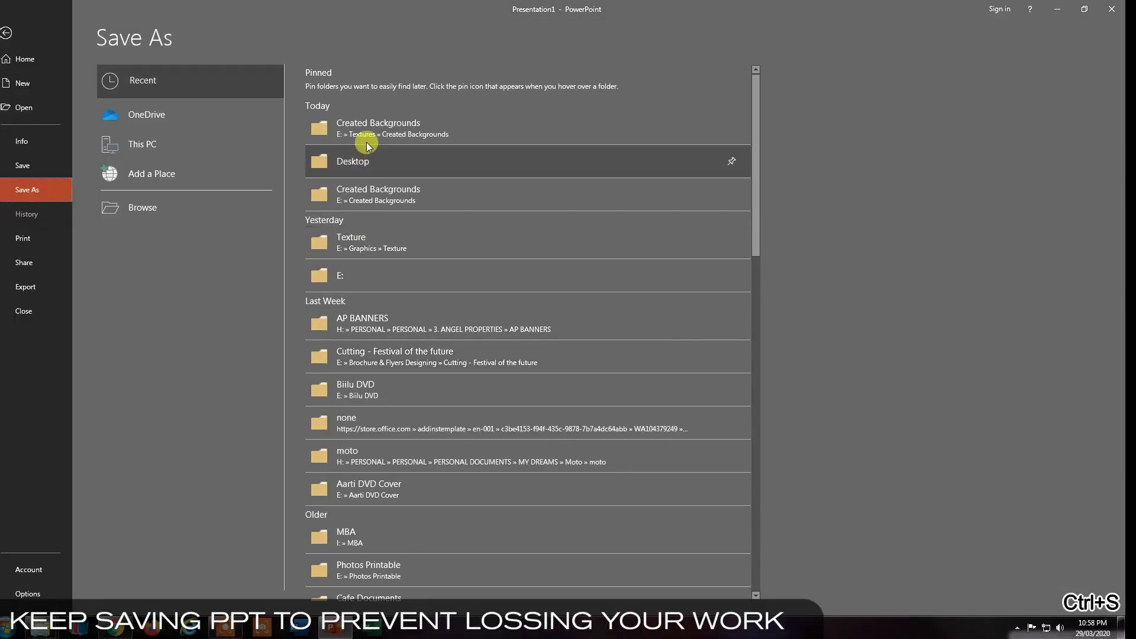
left_click(353, 168)
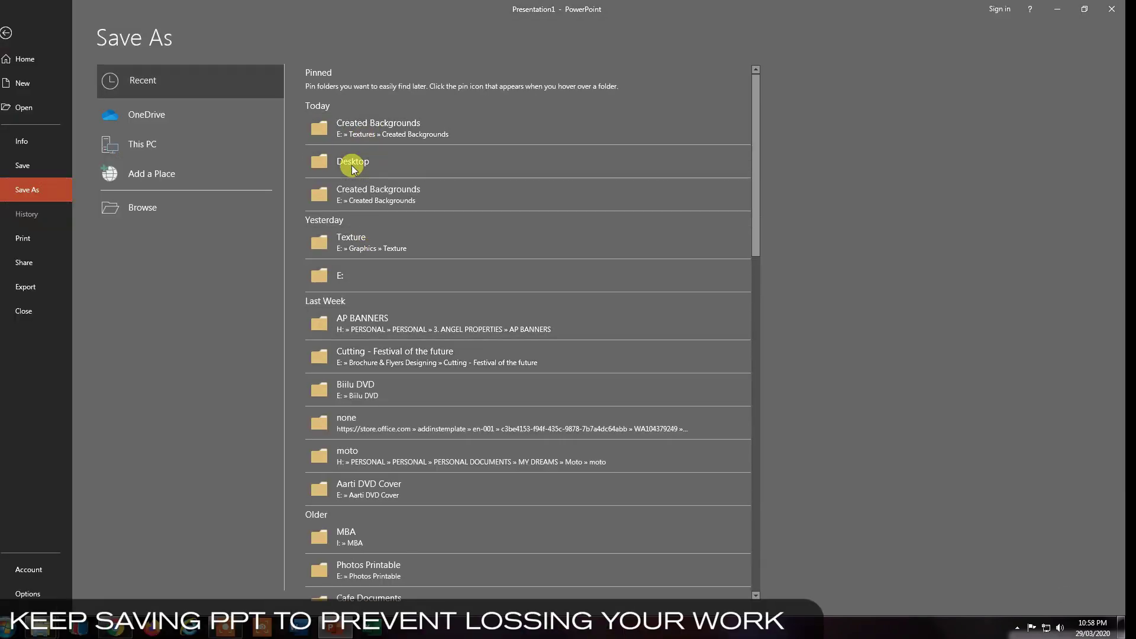
left_click(207, 115)
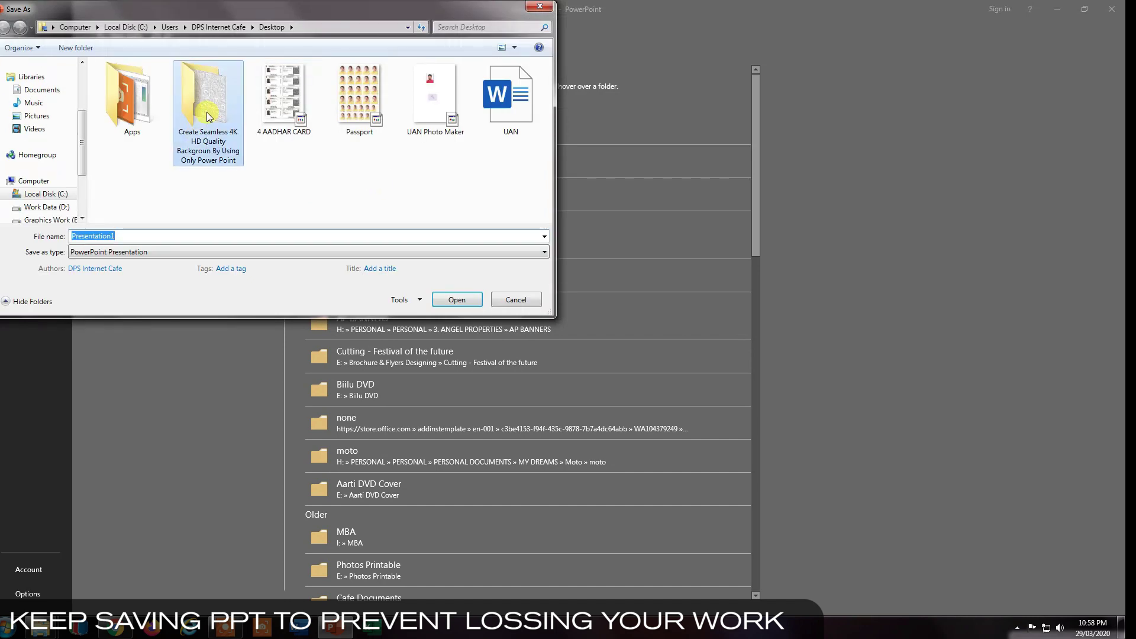
double_click(208, 116)
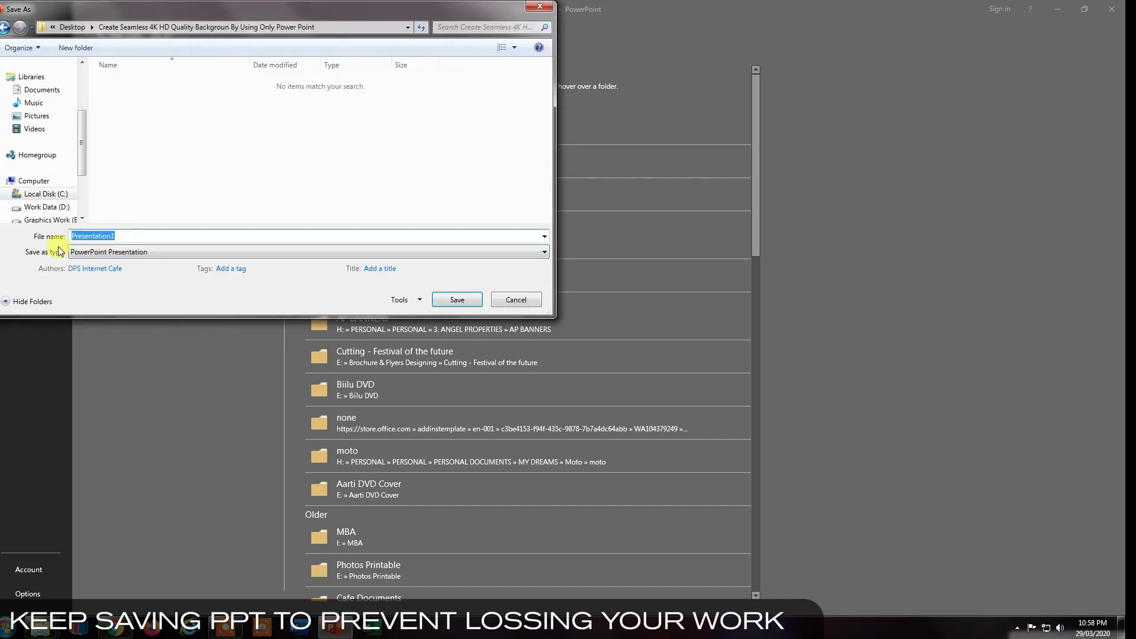
type("Create Seamless 4K HD Quality Backgroun By Using Only Power Point")
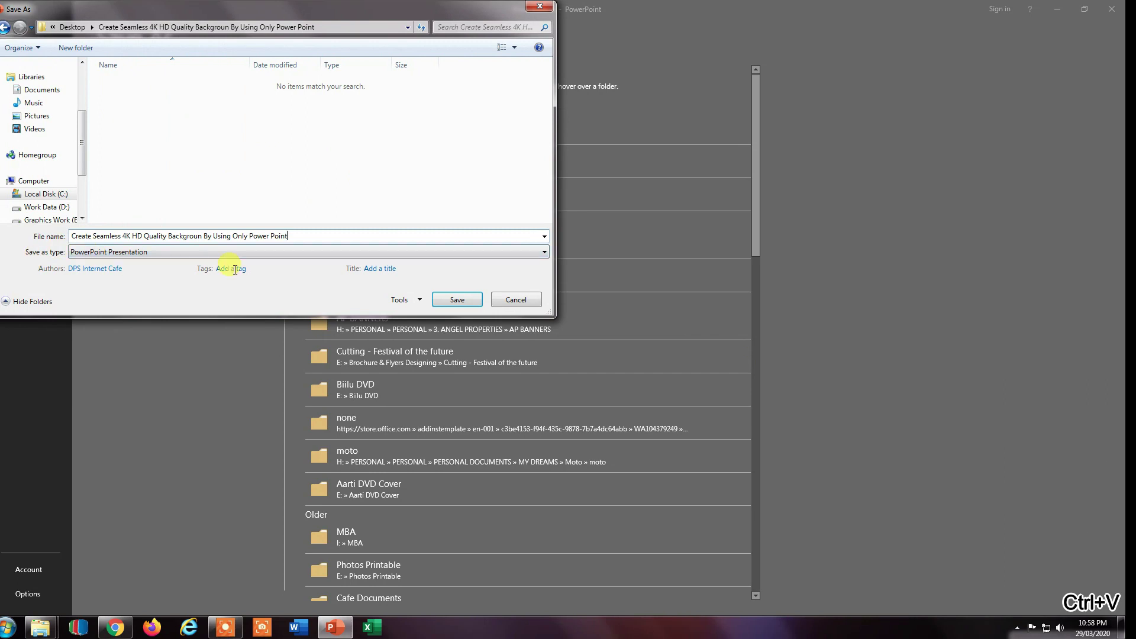
left_click(451, 297)
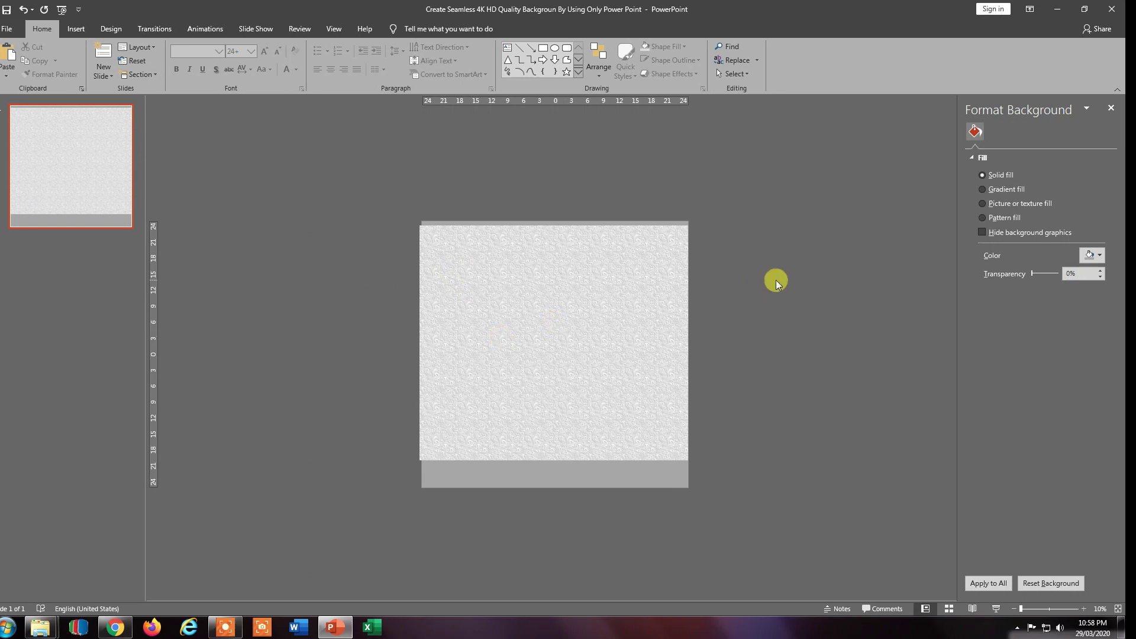
- Select all seven joined rows on the slide and group them into one block
key("ctrl+a")
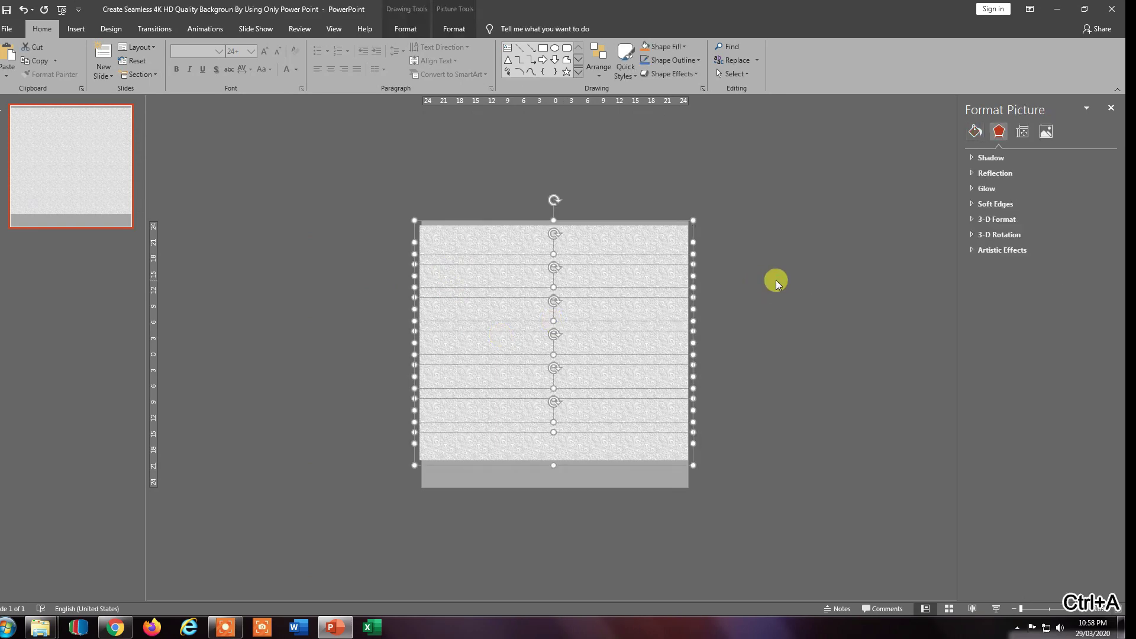
right_click(695, 219)
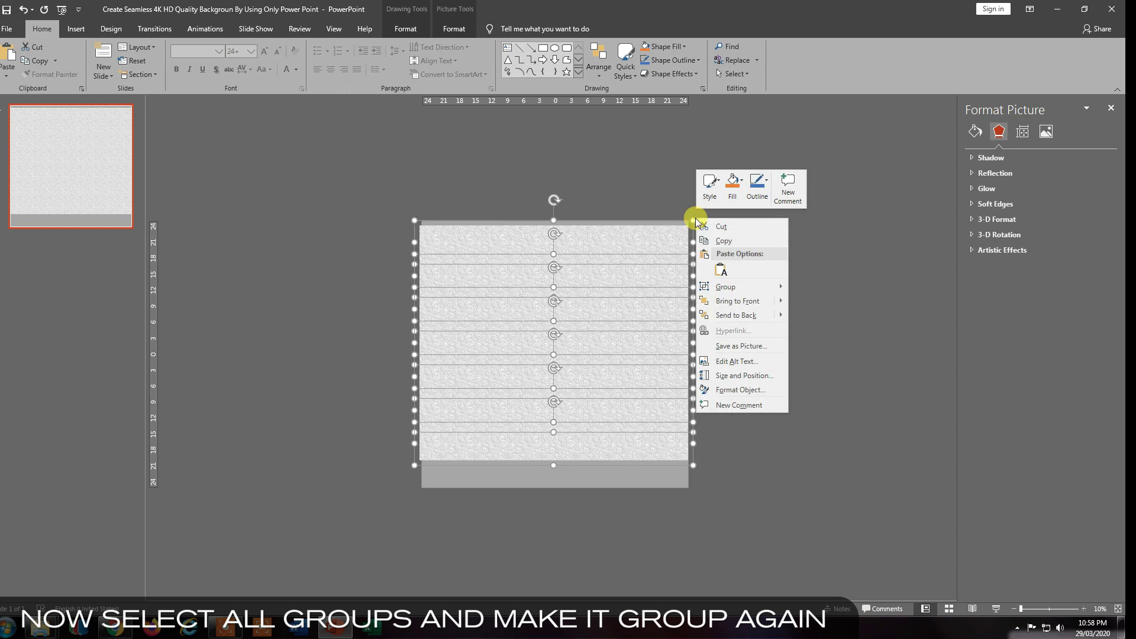
mouse_move(762, 287)
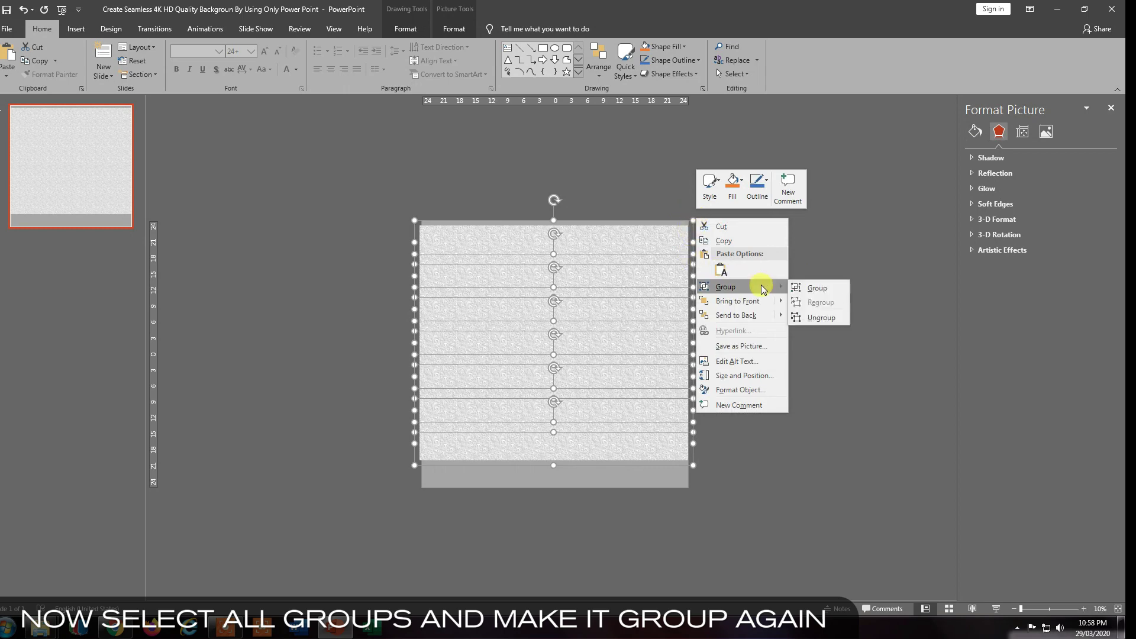
left_click(804, 286)
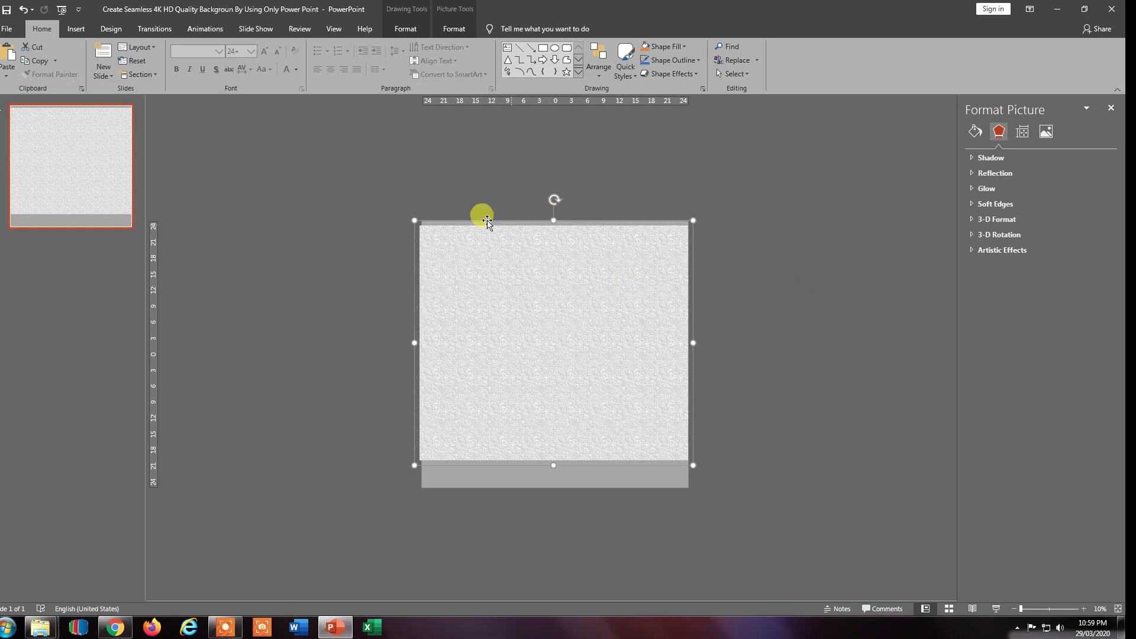
- Move the grouped block up and to the left so it overhangs the slide's upper-left corner
left_click_drag(486, 221, 339, 102)
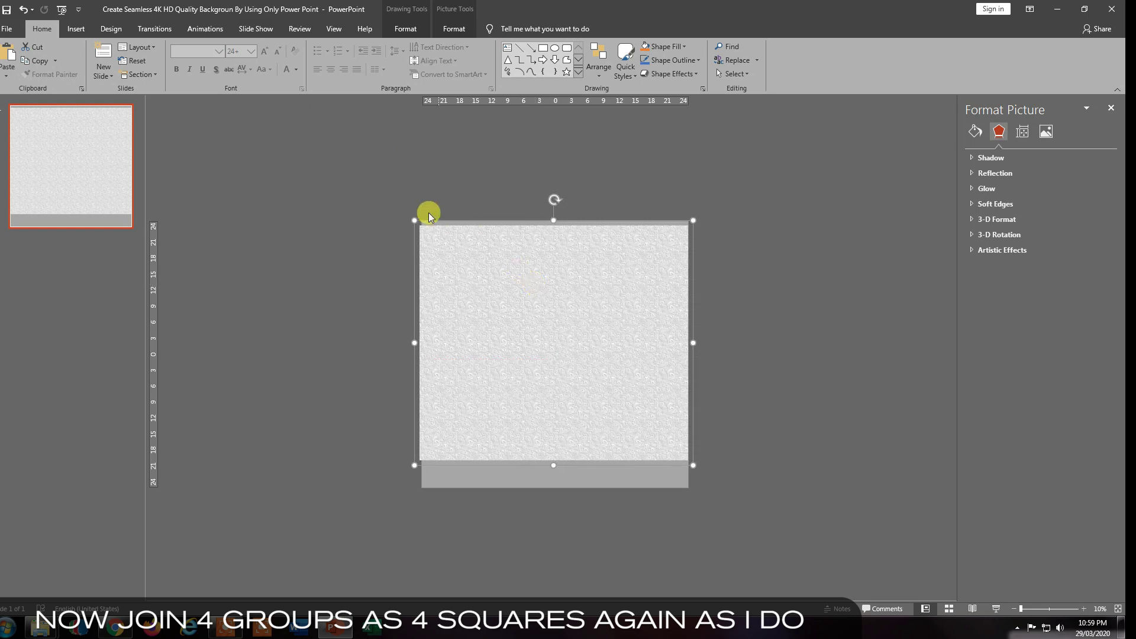
left_click_drag(427, 223, 306, 141)
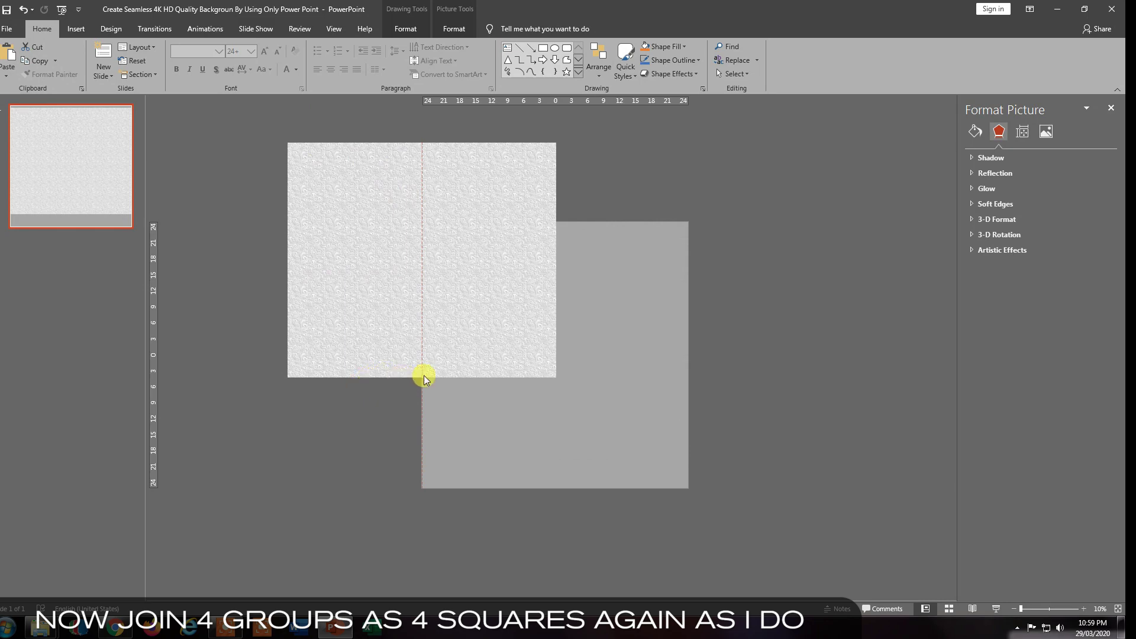
left_click_drag(605, 382, 605, 382)
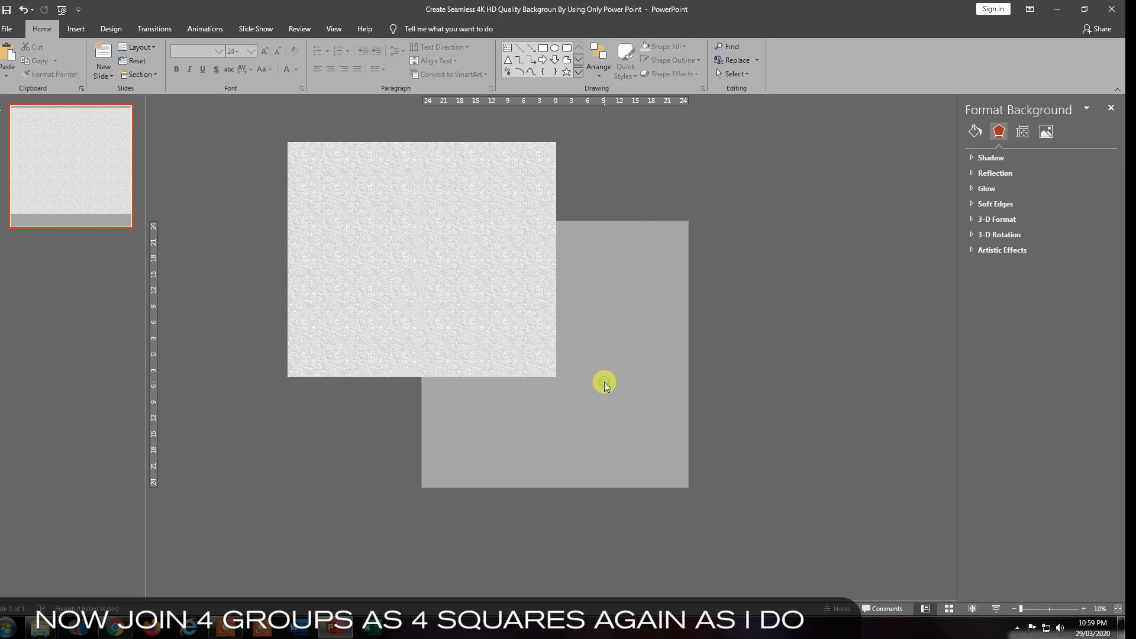
left_click(497, 379)
left_click_drag(491, 380, 486, 349)
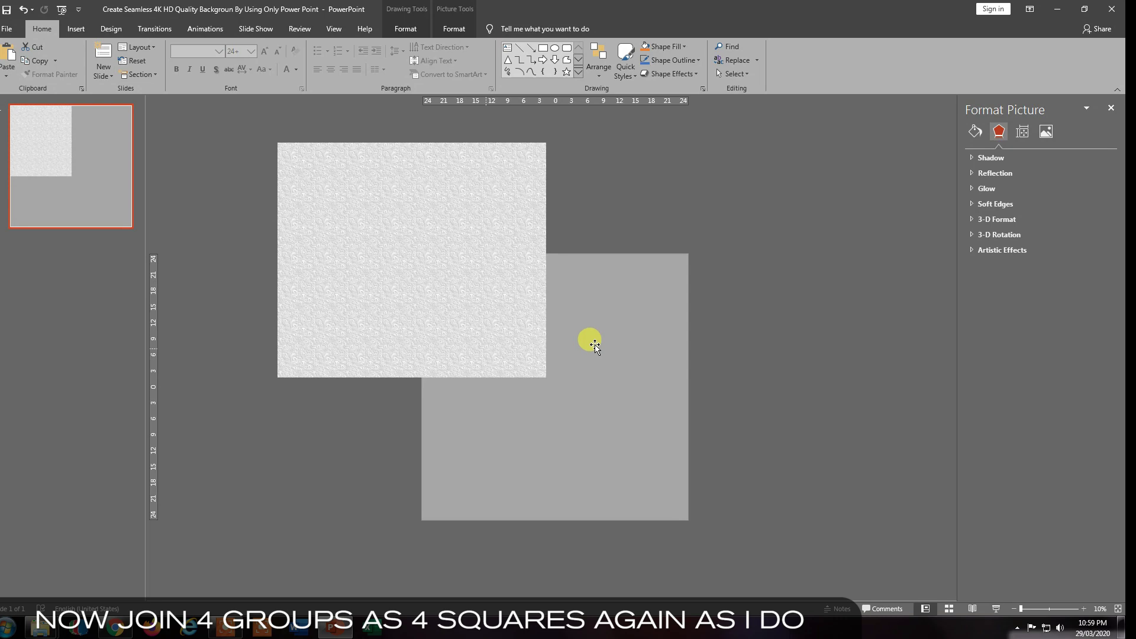
- Duplicate the grouped block and attach the copy flush against its right side, with the top edges aligned
key("ctrl+a")
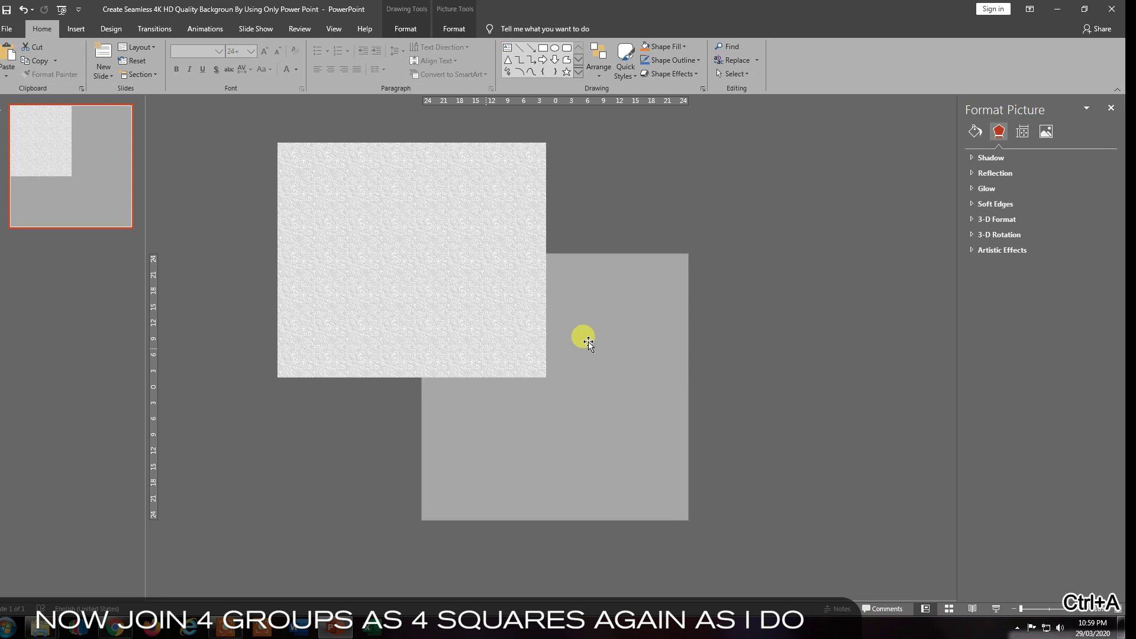
key("ctrl+a")
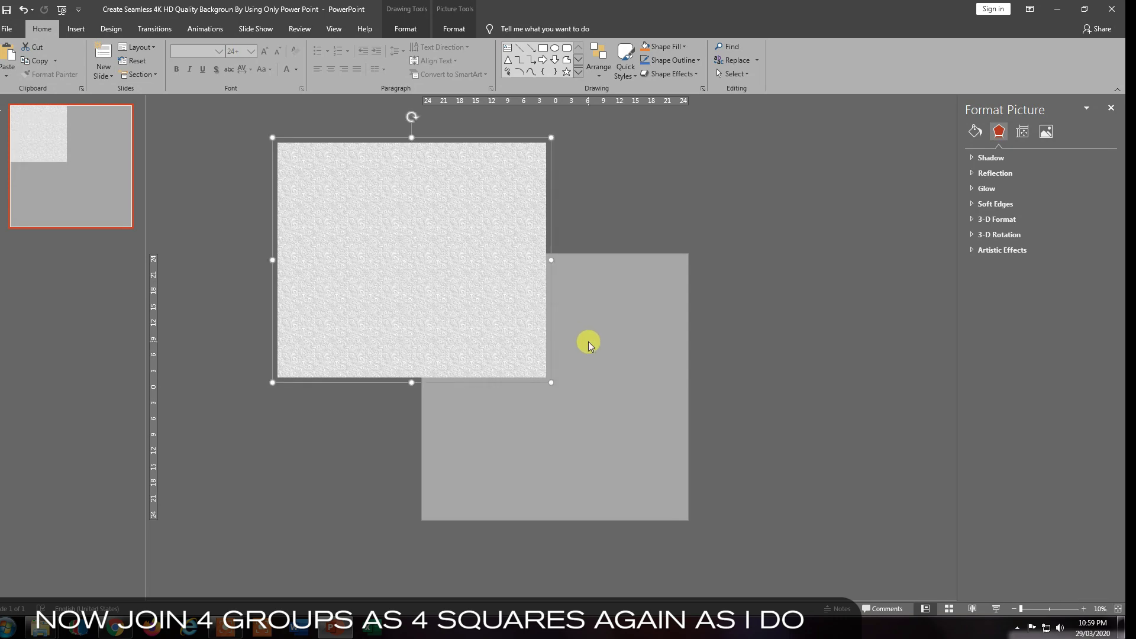
key("ctrl+d")
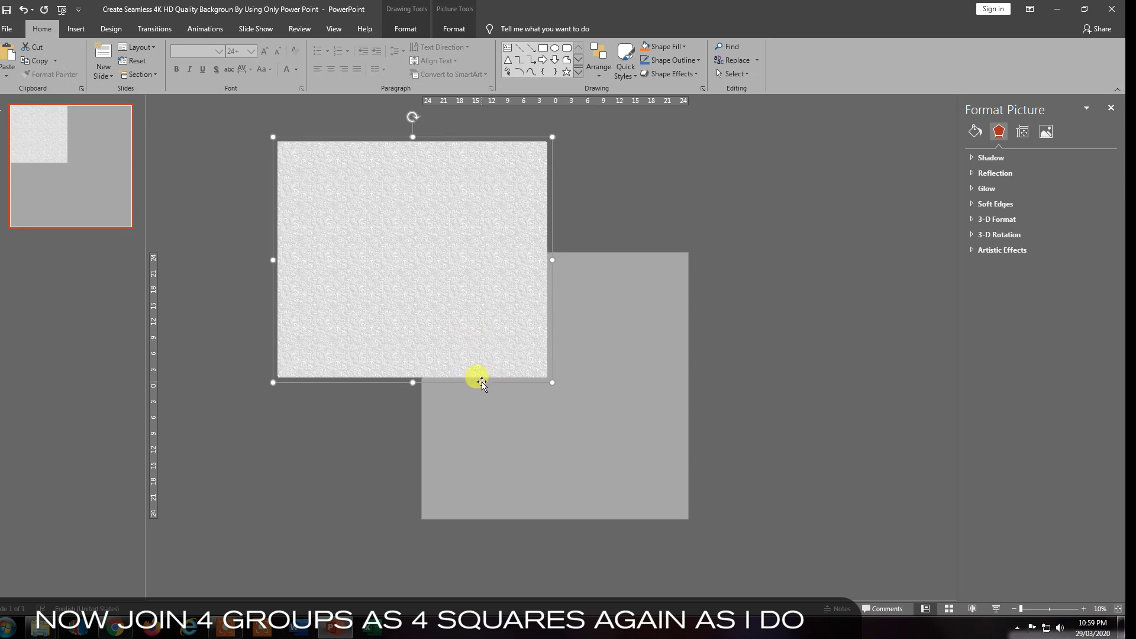
scroll(478, 384, "down", 1)
left_click_drag(478, 384, 750, 353)
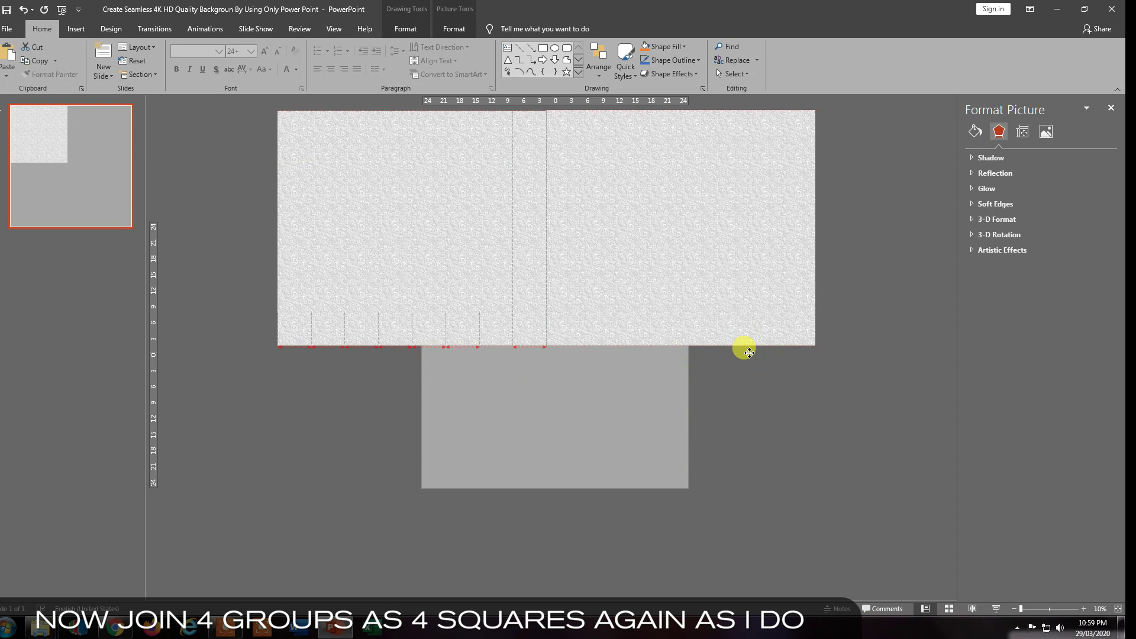
left_click_drag(749, 353, 749, 353)
- Examine the vertical seam between the two side-by-side blocks at close range for gaps down to their lower edge
scroll(750, 352, "up", 1)
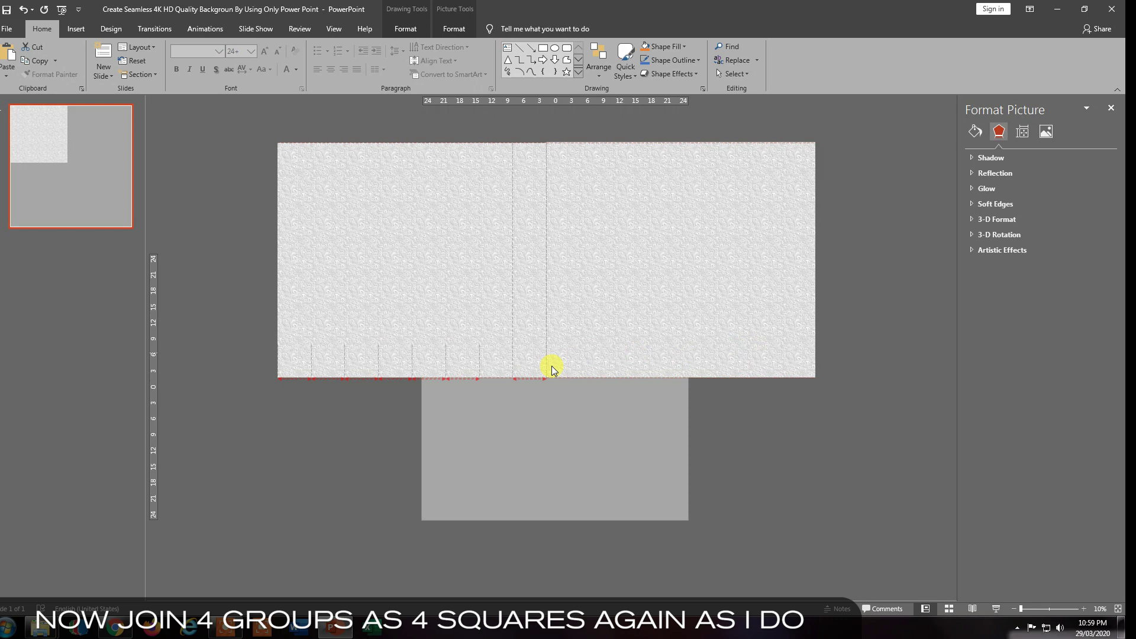
scroll(552, 369, "up", 2)
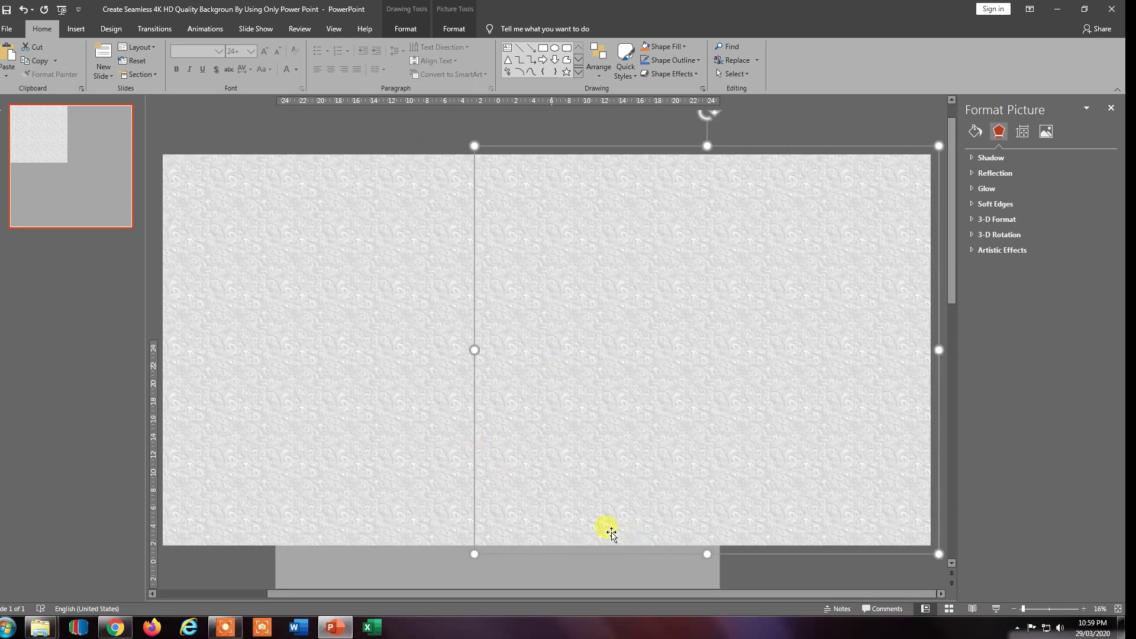
scroll(609, 525, "up", 2)
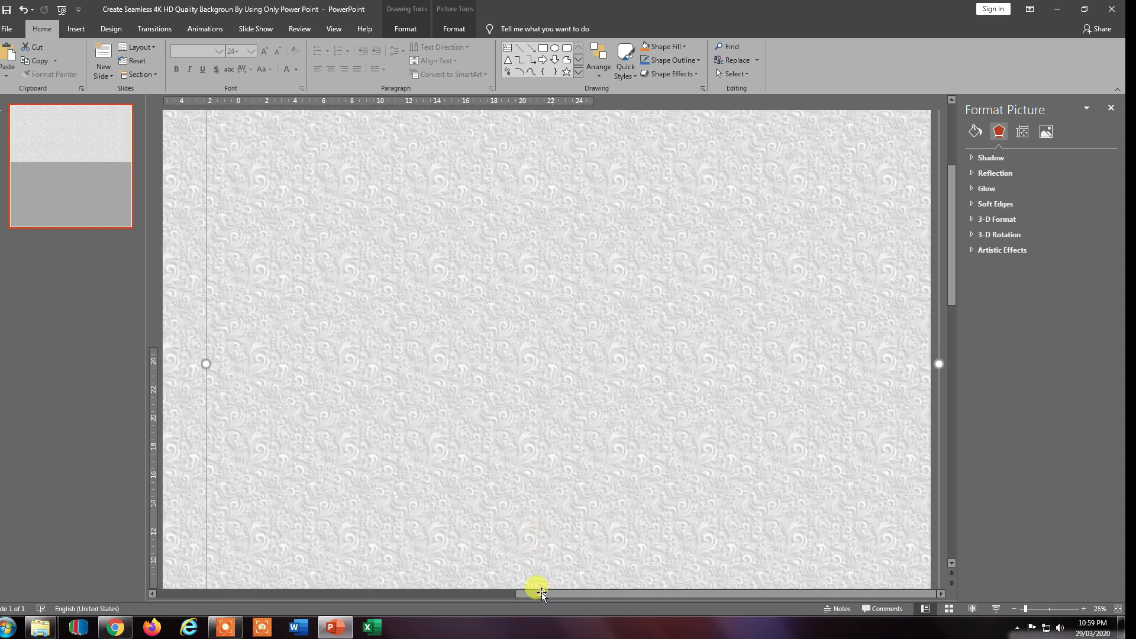
left_click_drag(536, 592, 389, 604)
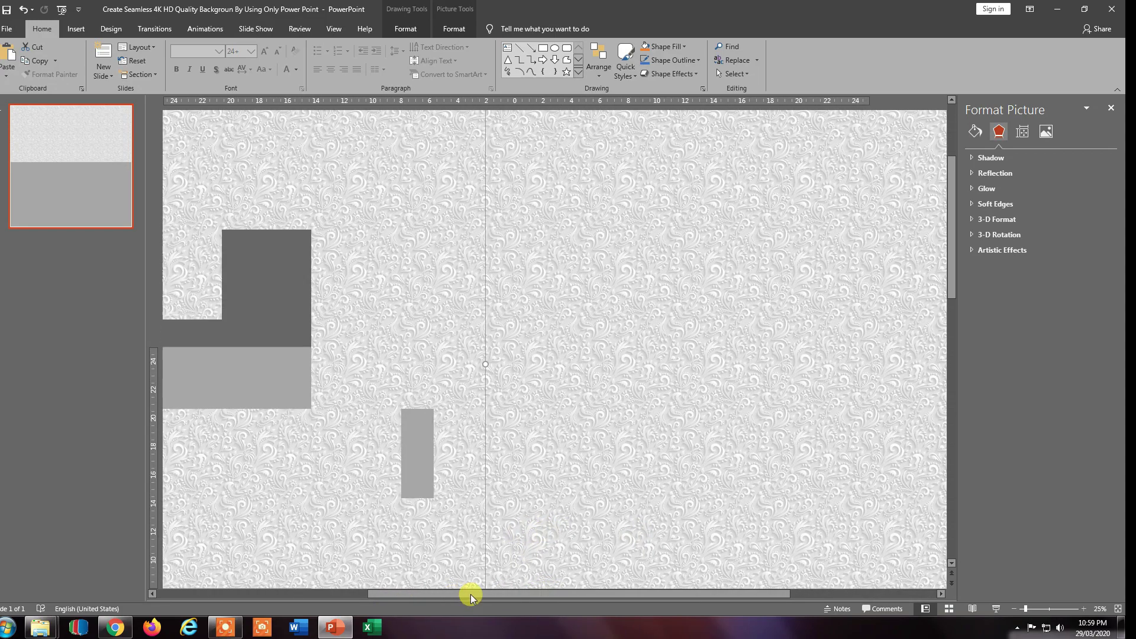
scroll(533, 515, "down", 3)
scroll(537, 515, "down", 3)
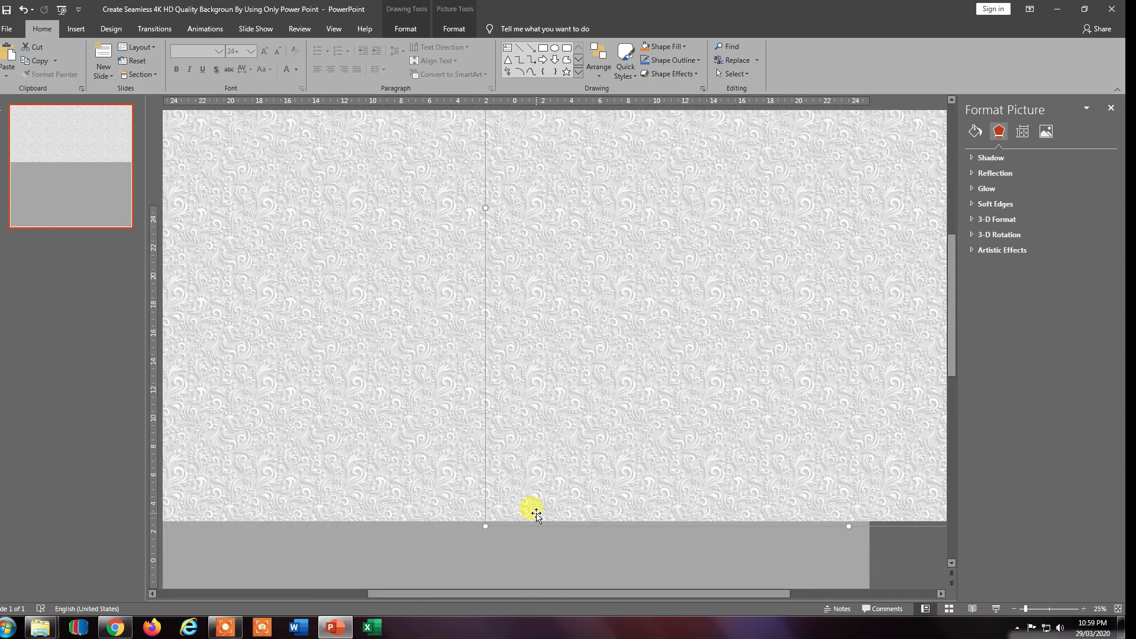
scroll(496, 541, "up", 1)
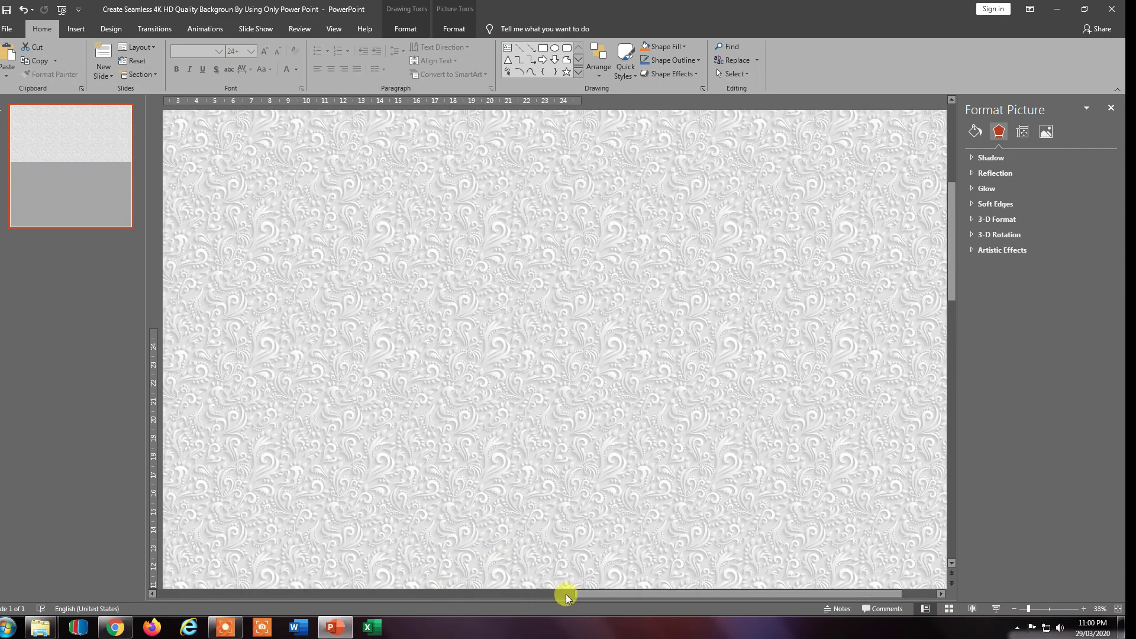
left_click_drag(579, 592, 394, 594)
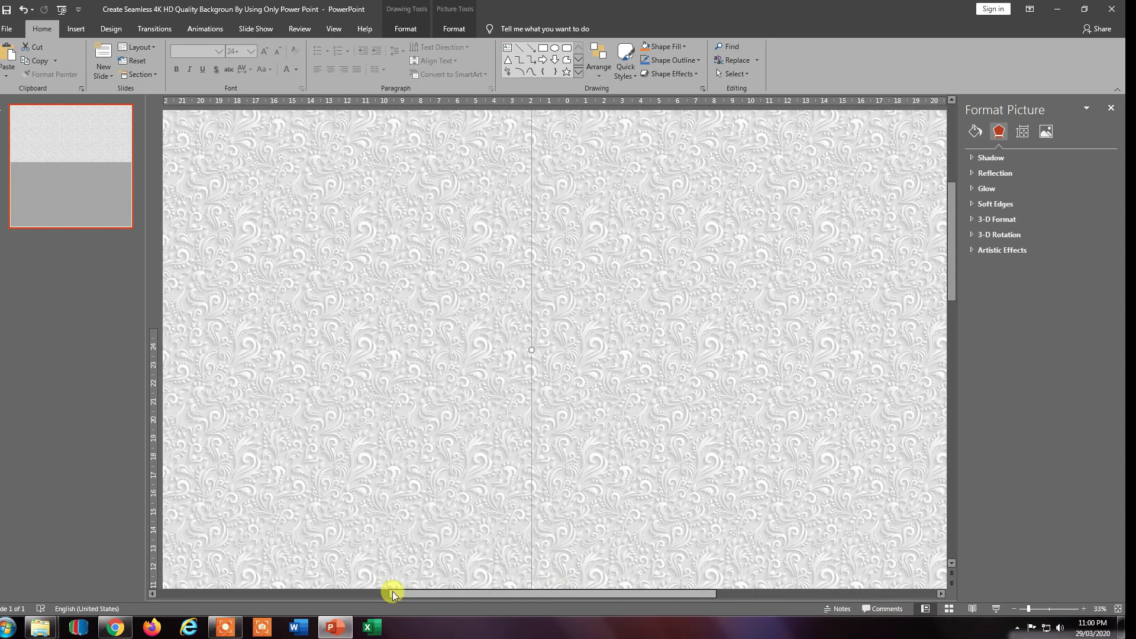
left_click(563, 510)
scroll(563, 510, "down", 5)
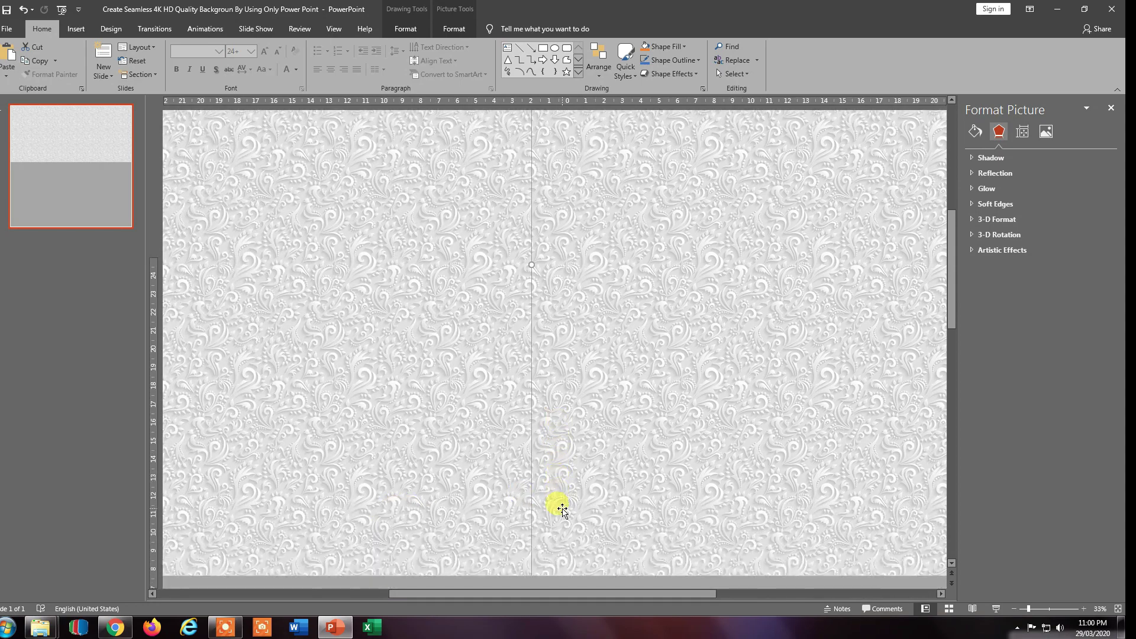
scroll(562, 510, "down", 5)
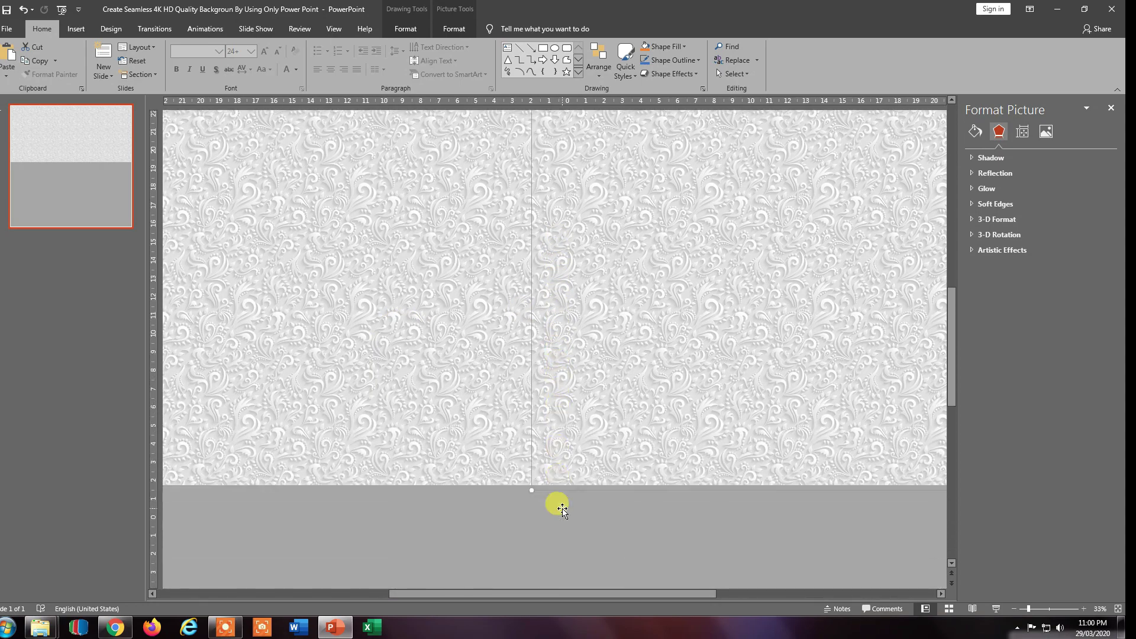
- Nudge the right-hand block to refine its seam with the left block and save the presentation
key("Right")
key("Right")
key("Right")
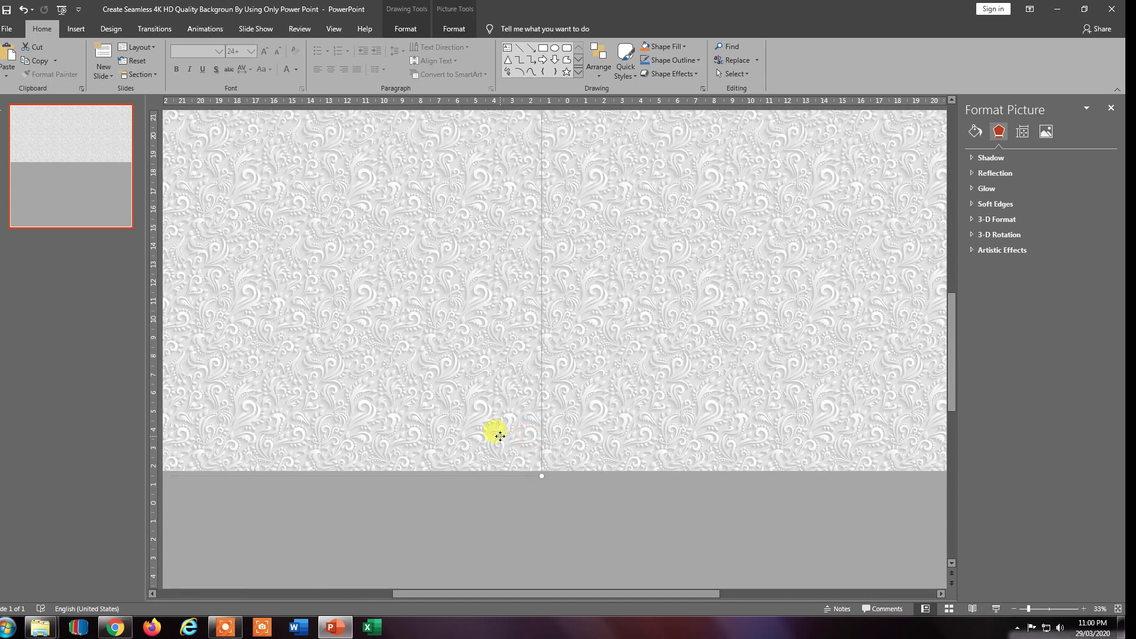
left_click(560, 492)
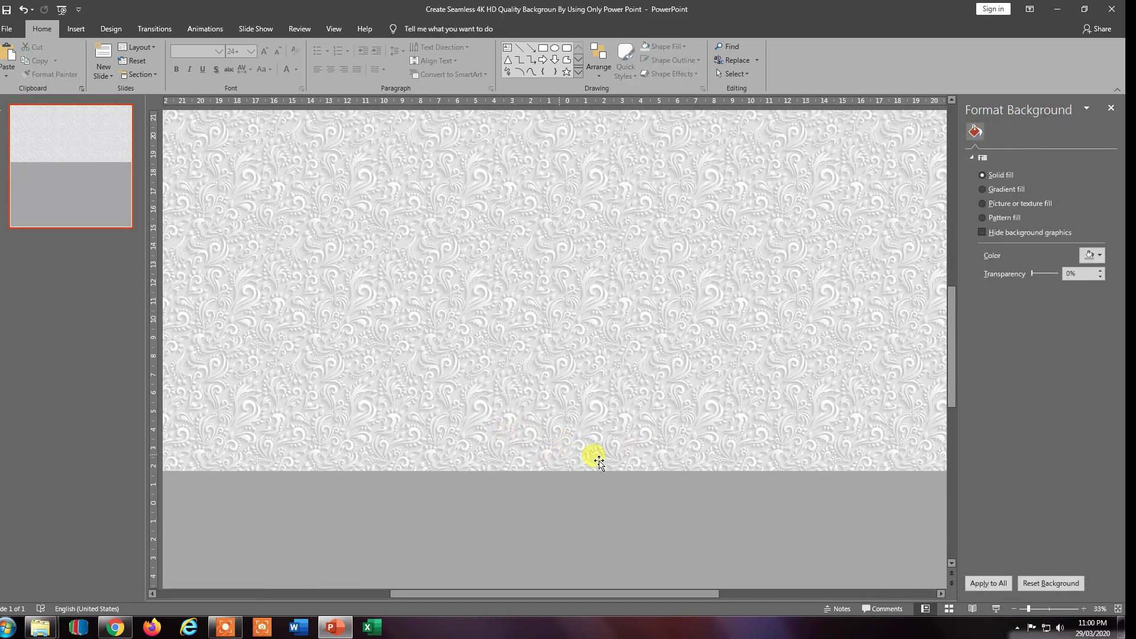
left_click(523, 441)
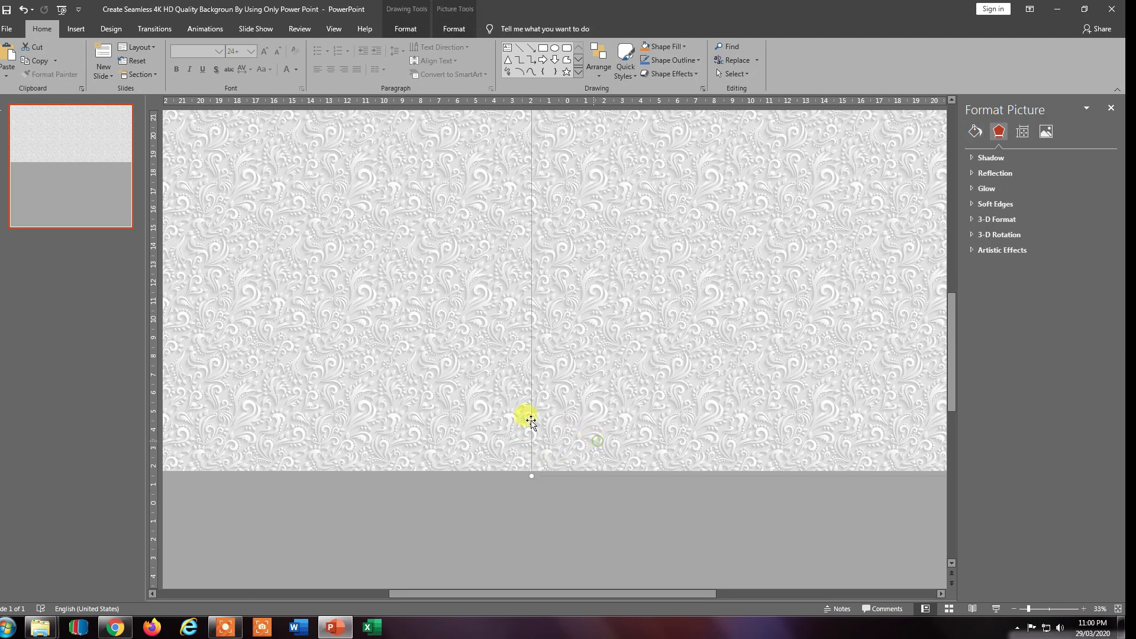
key("ctrl+s")
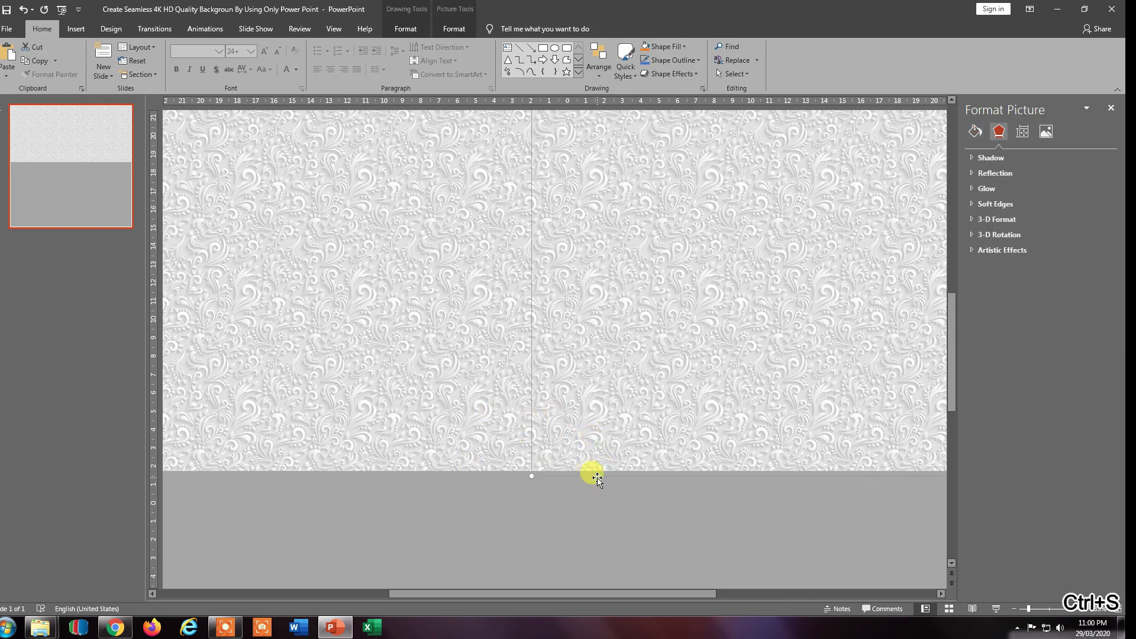
- Select both side-by-side pattern blocks and combine them into one group
scroll(598, 477, "down", 2)
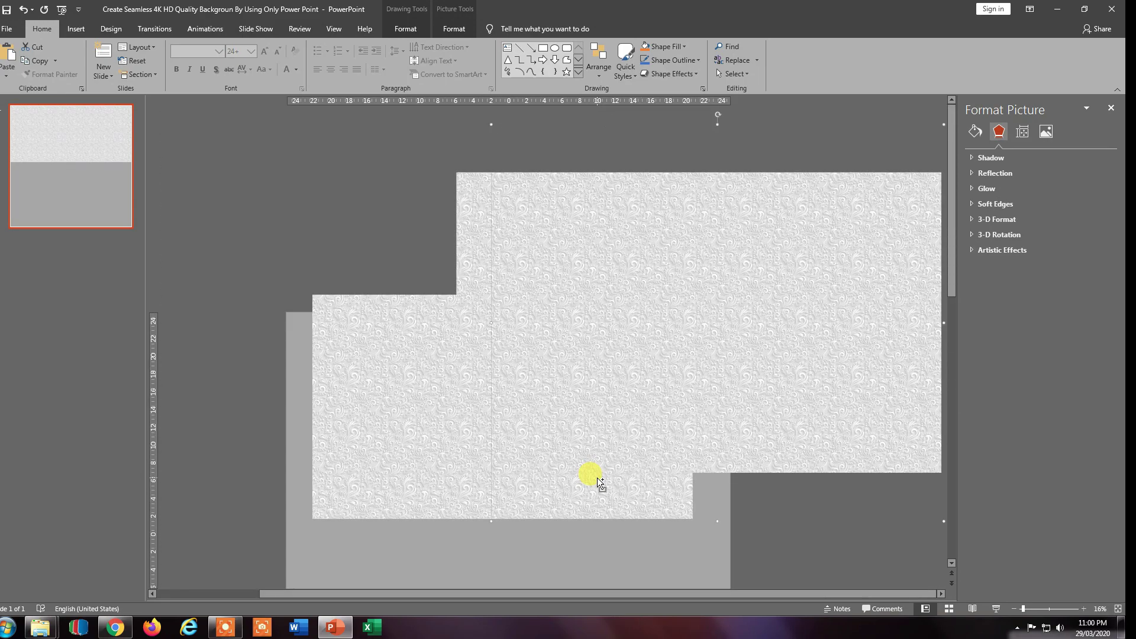
scroll(599, 482, "down", 1)
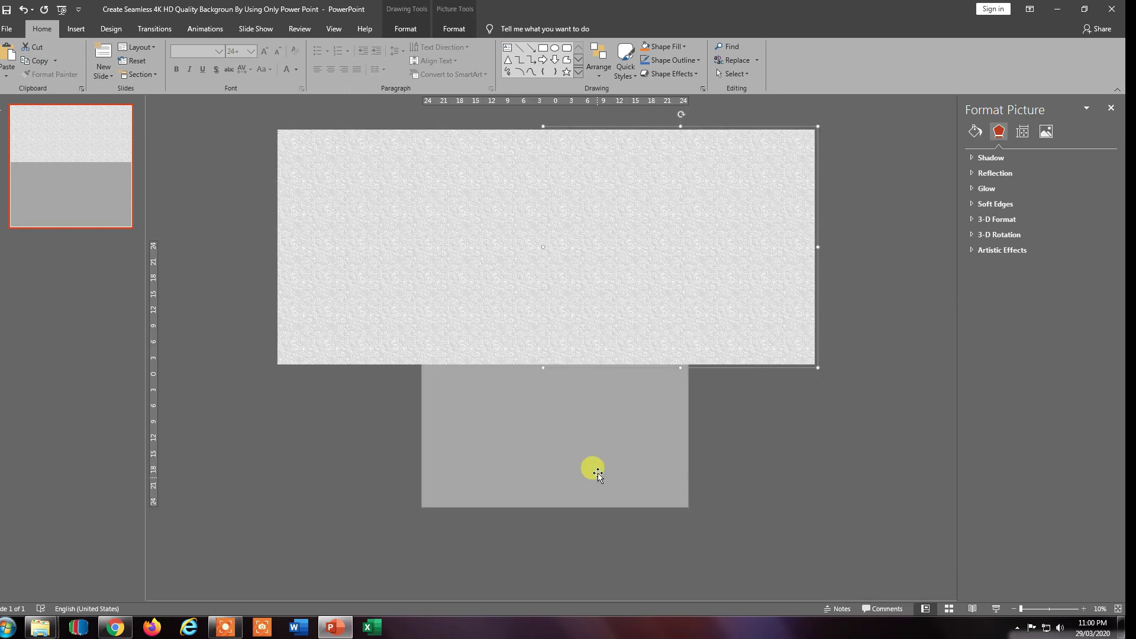
key("ctrl+a")
key("ctrl+a")
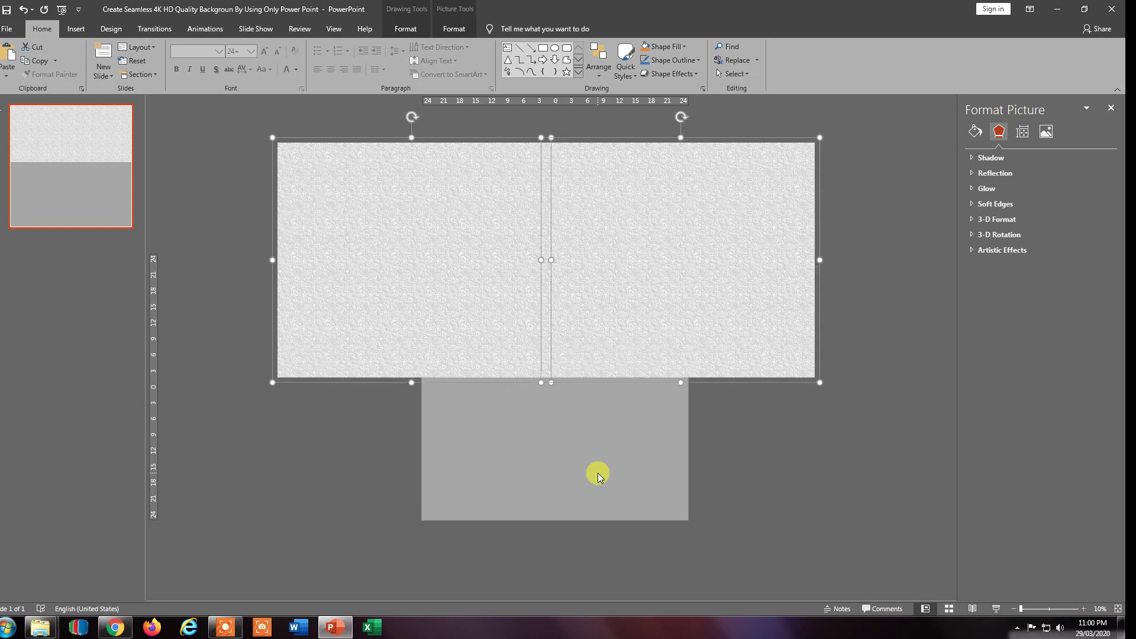
right_click(542, 383)
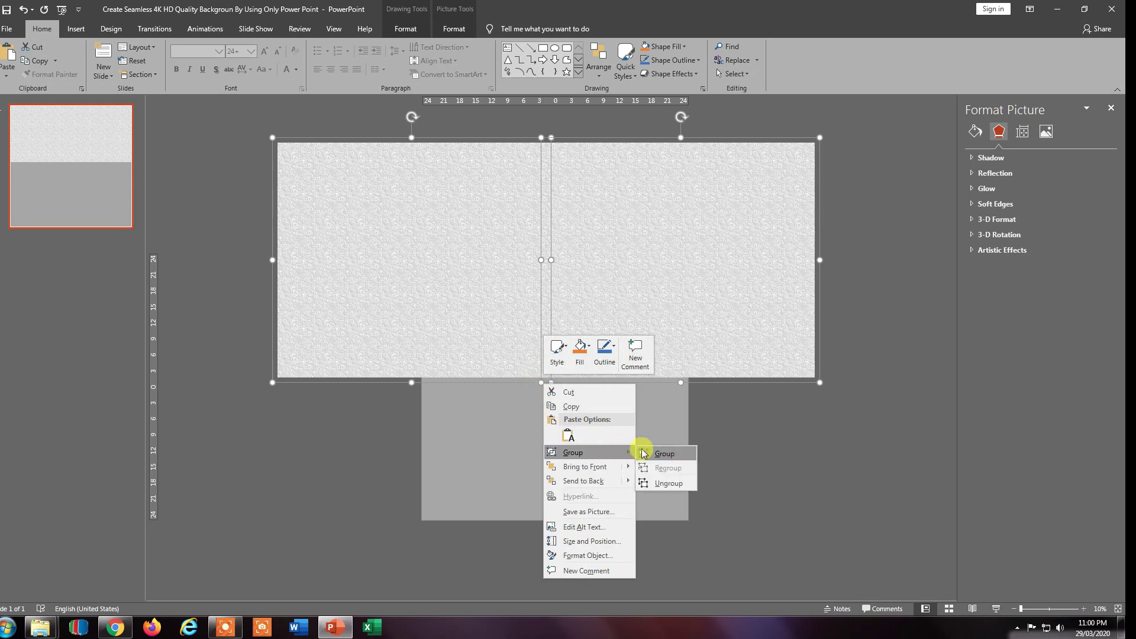
left_click(644, 452)
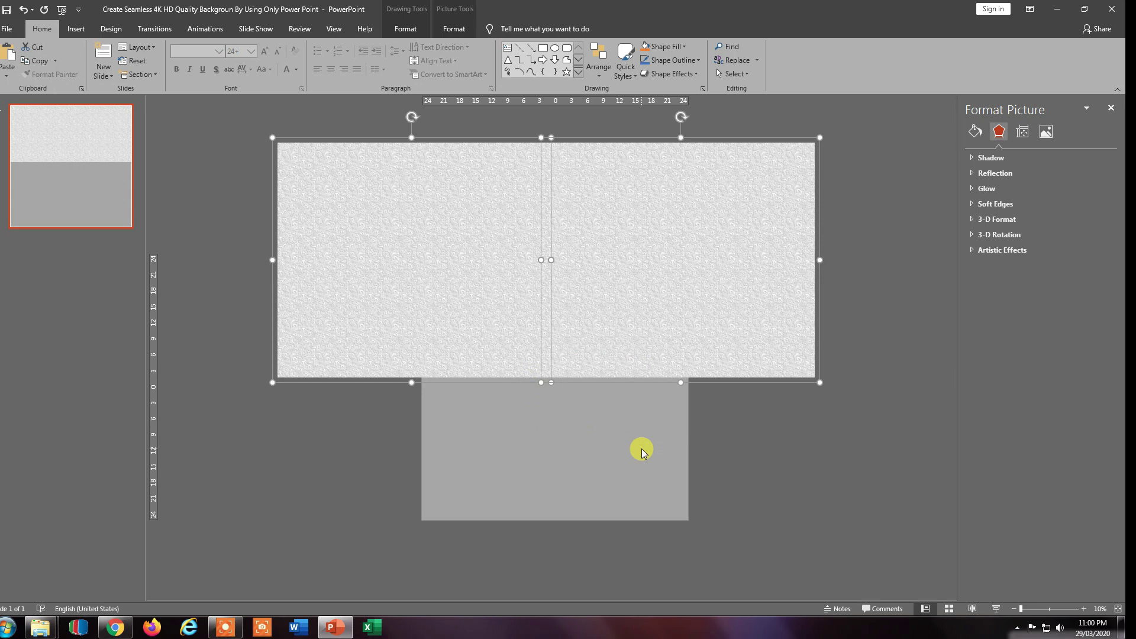
key("ctrl+g")
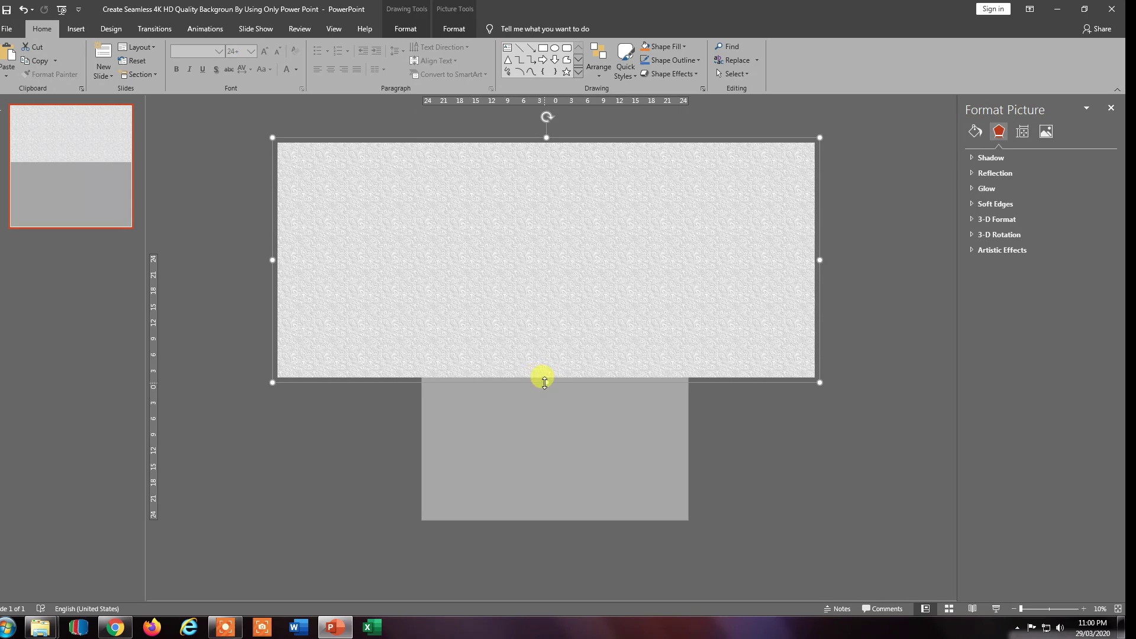
- Duplicate the wide grouped block and attach the copy flush beneath it, with the left and right edges aligned
key("ctrl+d")
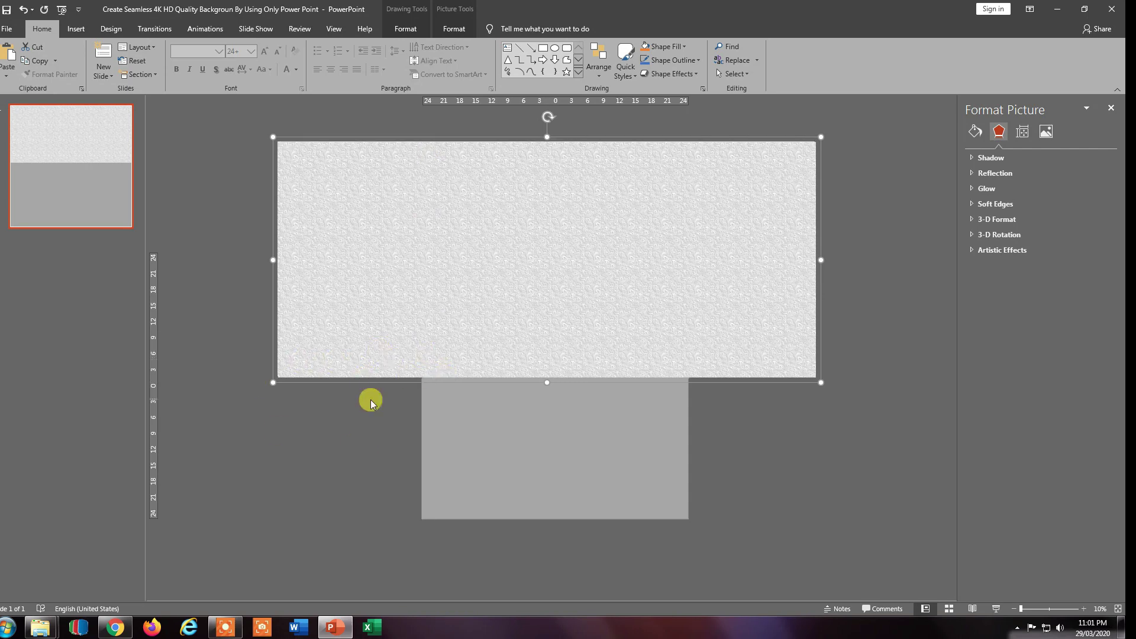
left_click_drag(378, 384, 373, 576)
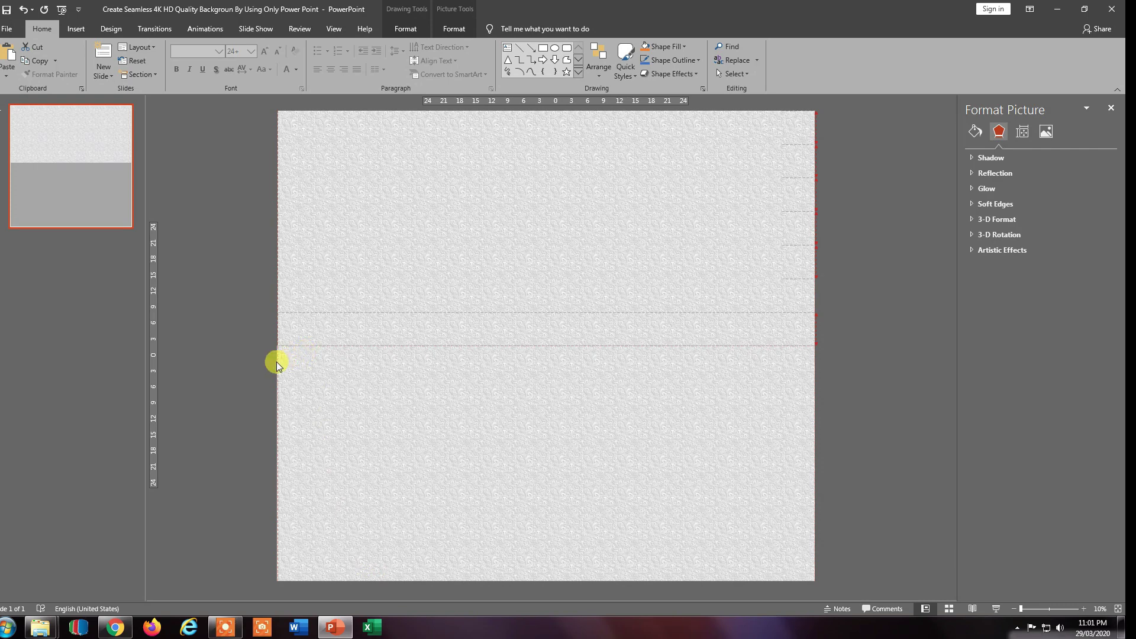
left_click_drag(276, 361, 276, 362)
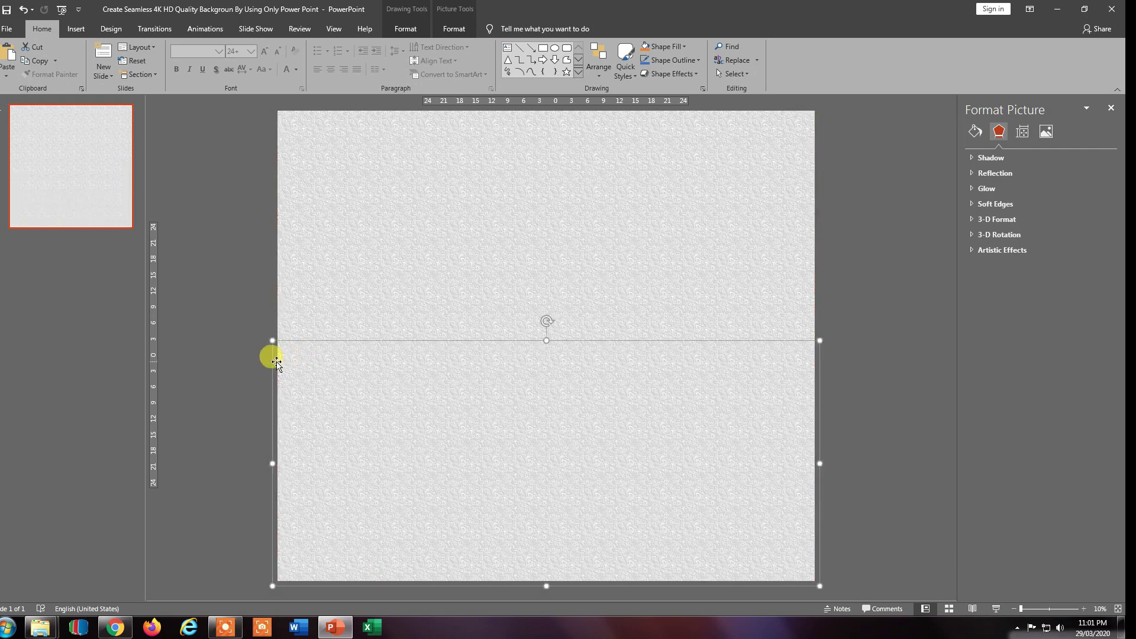
- Inspect the horizontal seam at its left end and fine-tune the lower block's alignment with the upper block's left edge
scroll(276, 363, "up", 2)
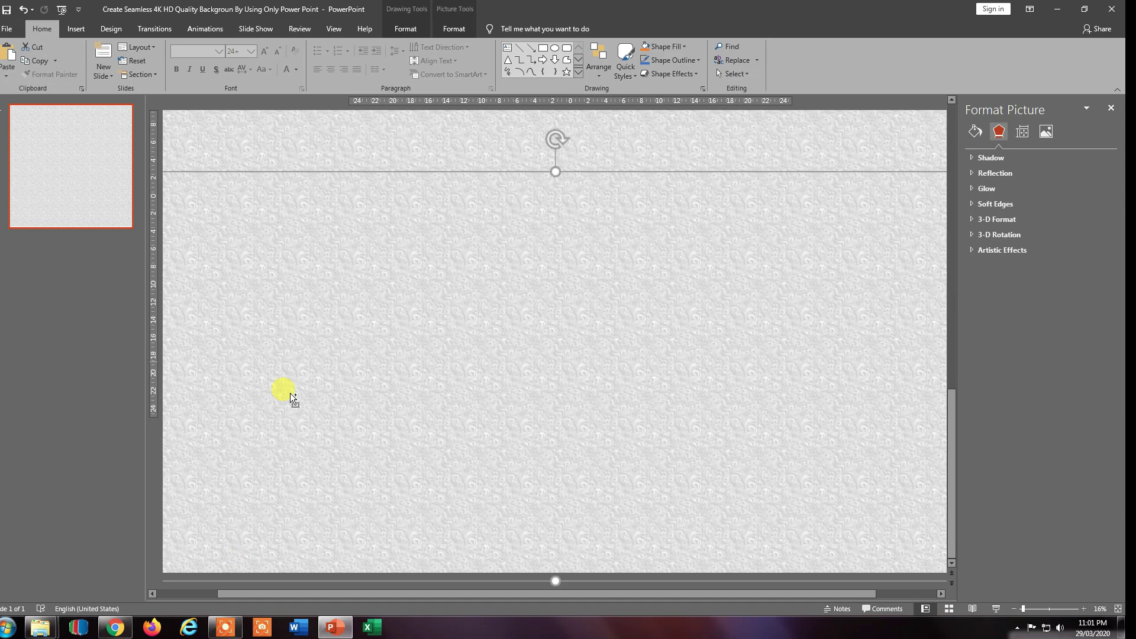
left_click_drag(297, 595, 185, 605)
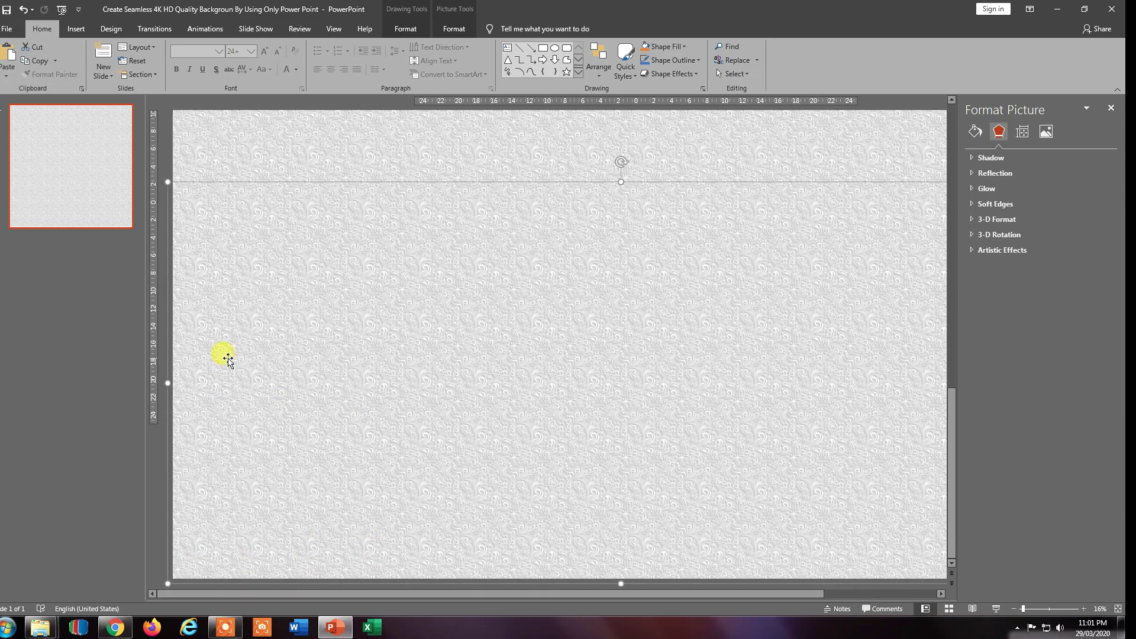
scroll(223, 355, "up", 2)
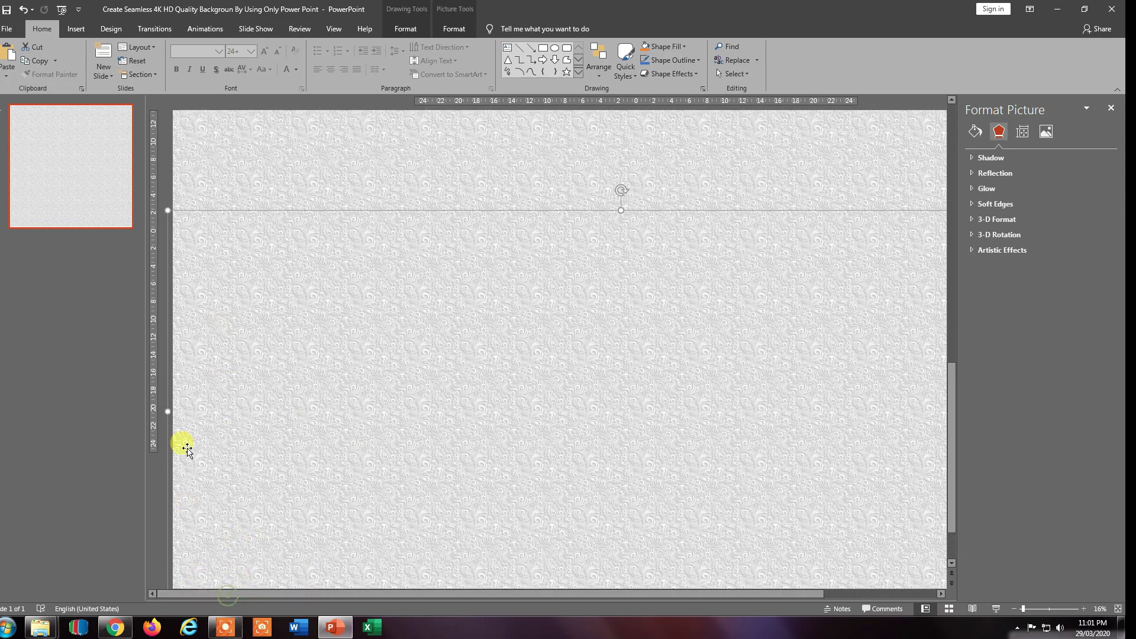
scroll(189, 366, "up", 2)
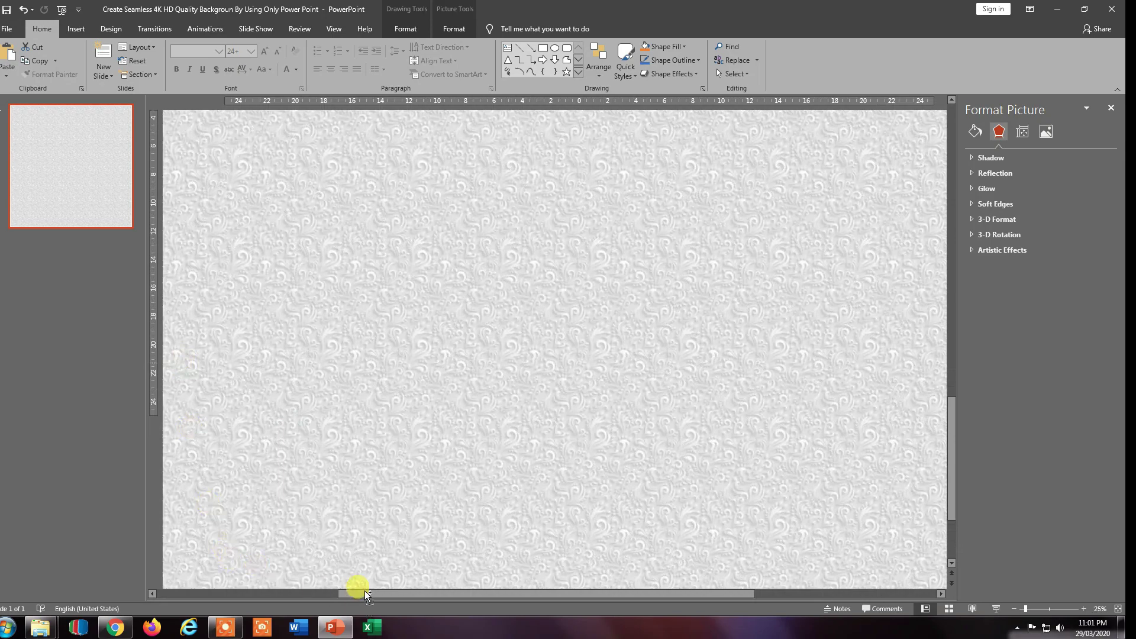
left_click_drag(366, 595, 254, 363)
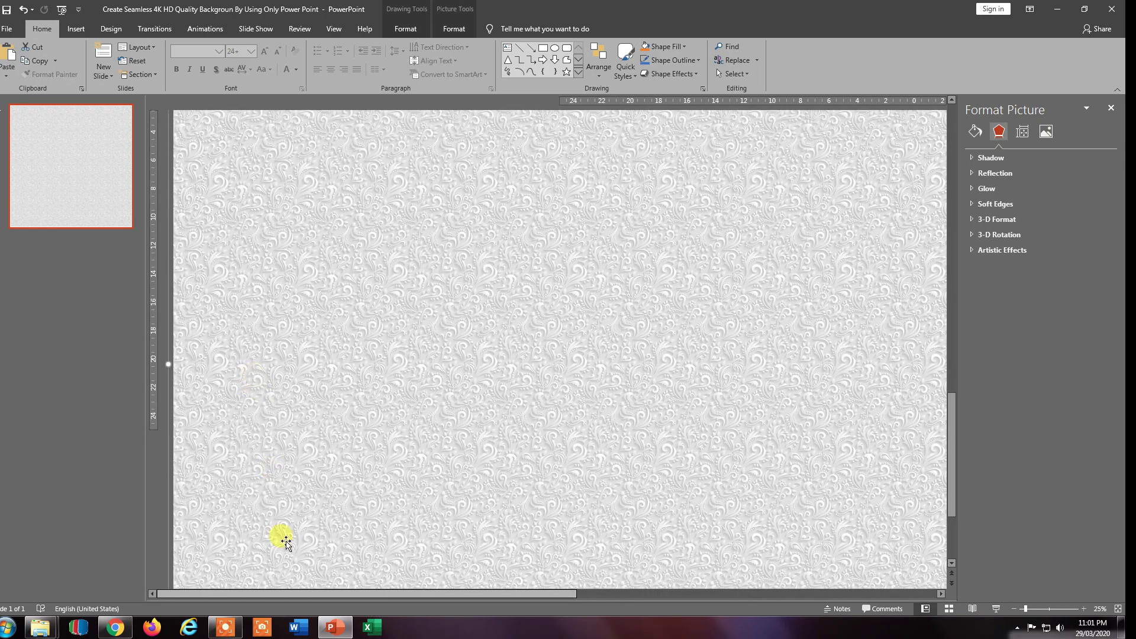
left_click_drag(242, 583, 223, 343)
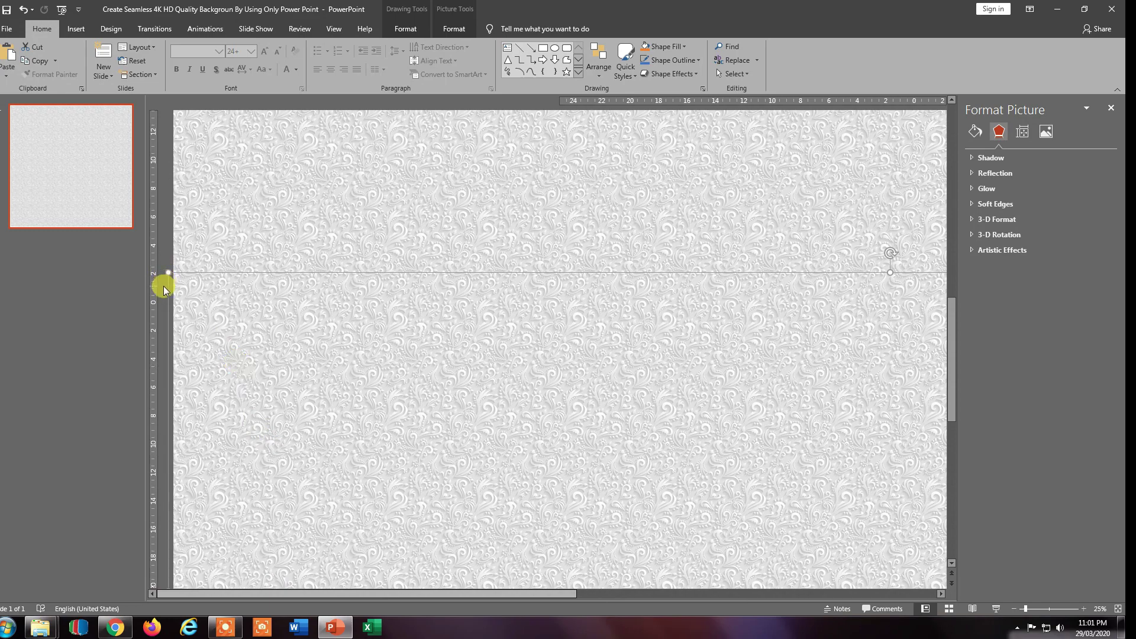
mouse_move(169, 288)
left_mouse_down()
mouse_move(160, 297)
mouse_move(157, 284)
left_mouse_up()
scroll(188, 358, "up", 1)
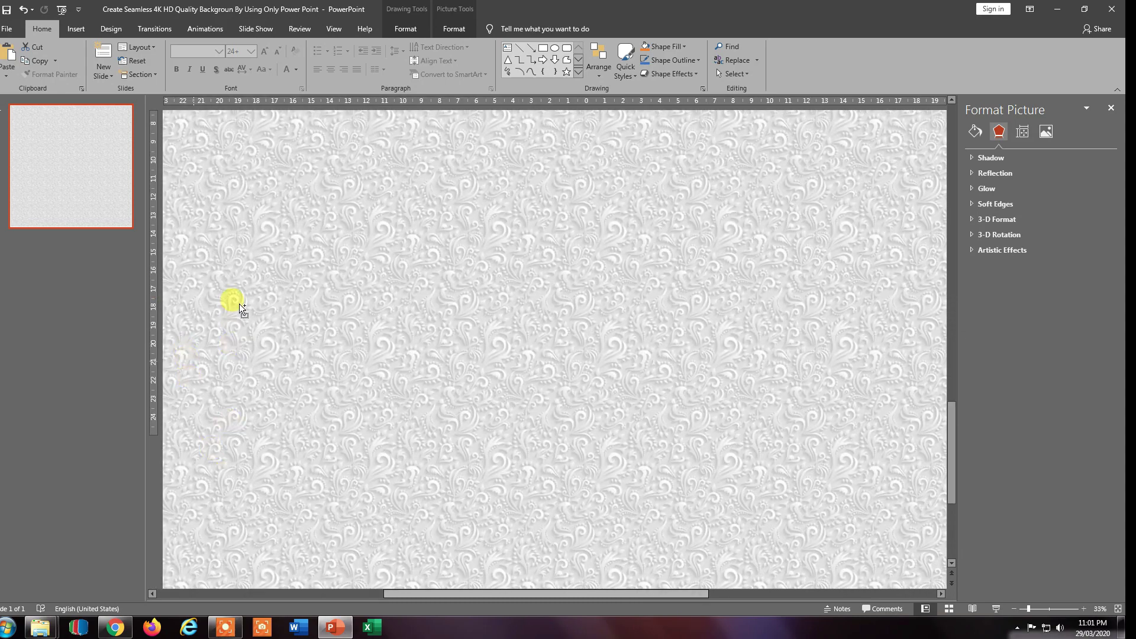
scroll(417, 574, "up", 1)
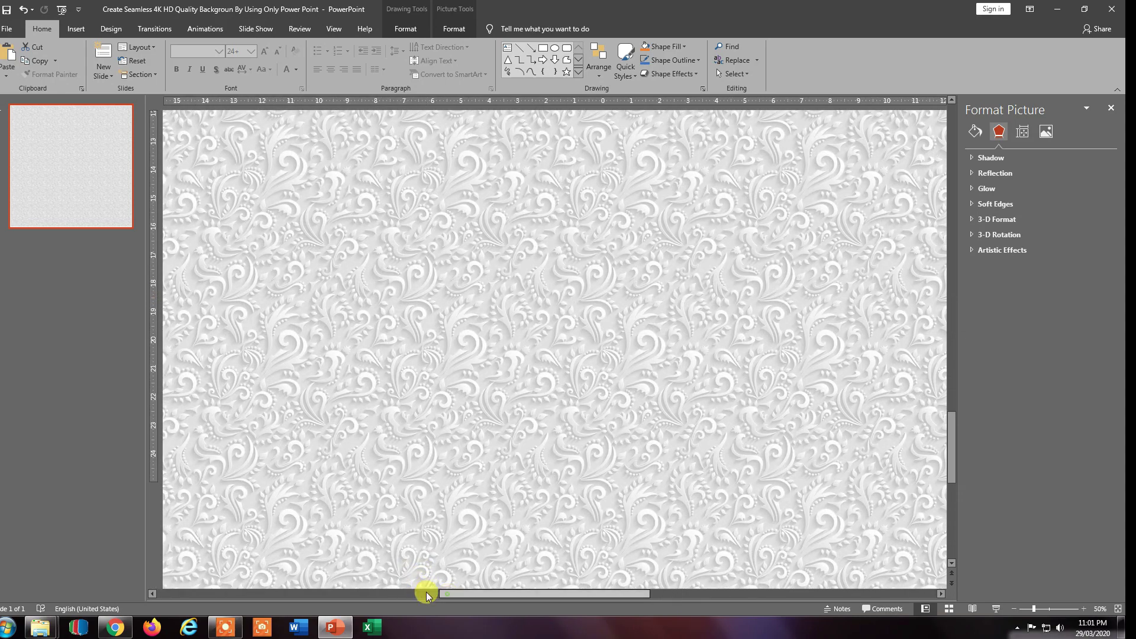
left_click_drag(427, 595, 164, 593)
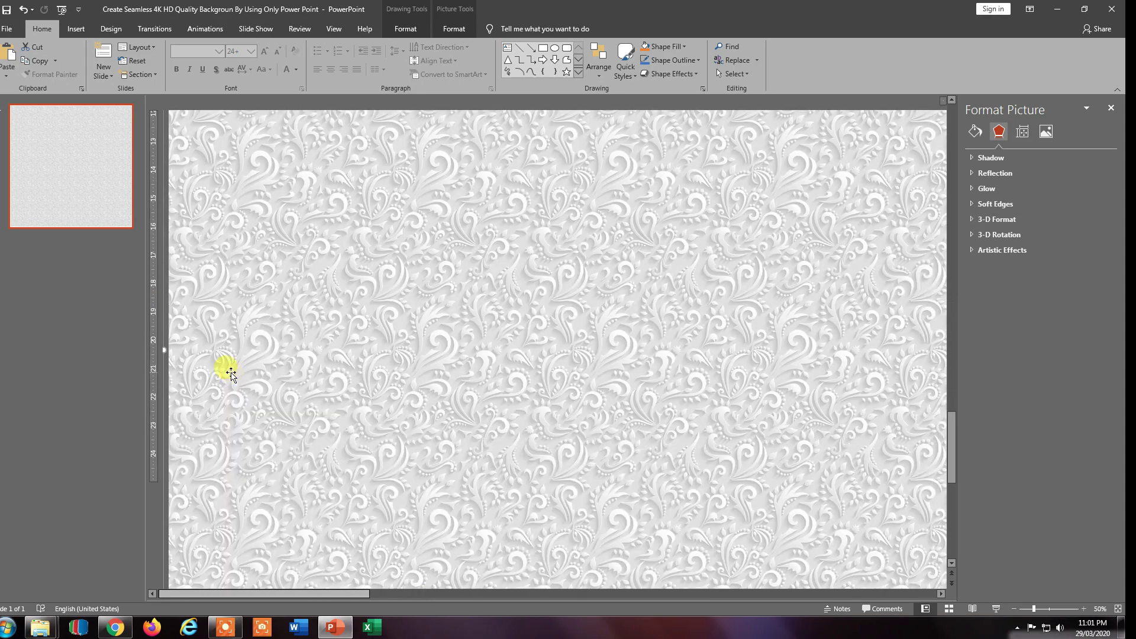
scroll(230, 375, "up", 5)
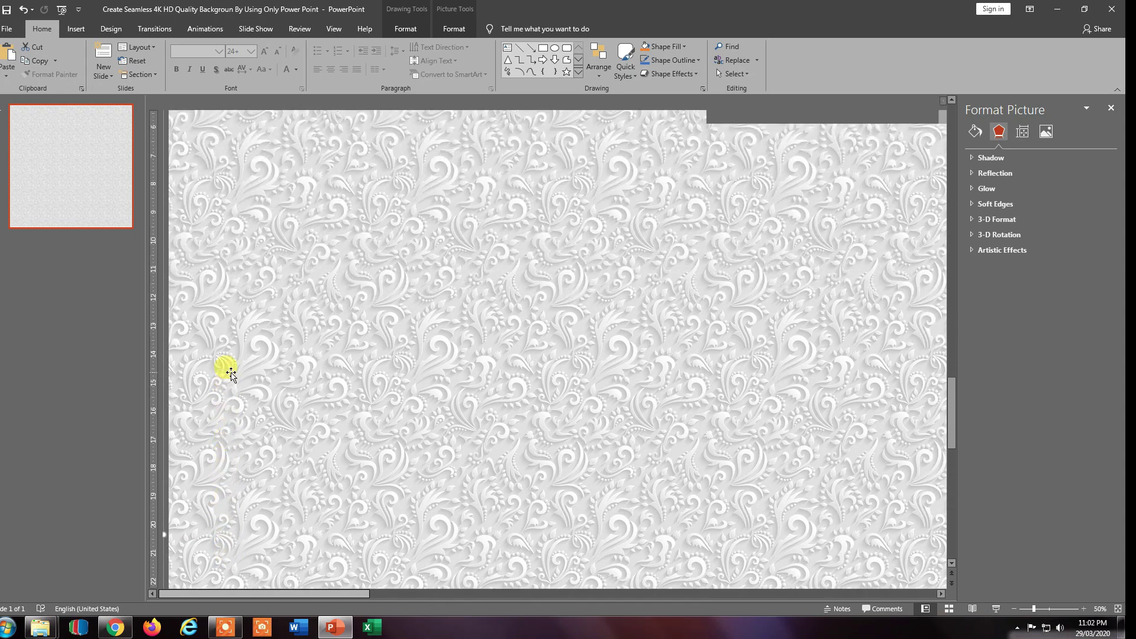
scroll(230, 375, "up", 6)
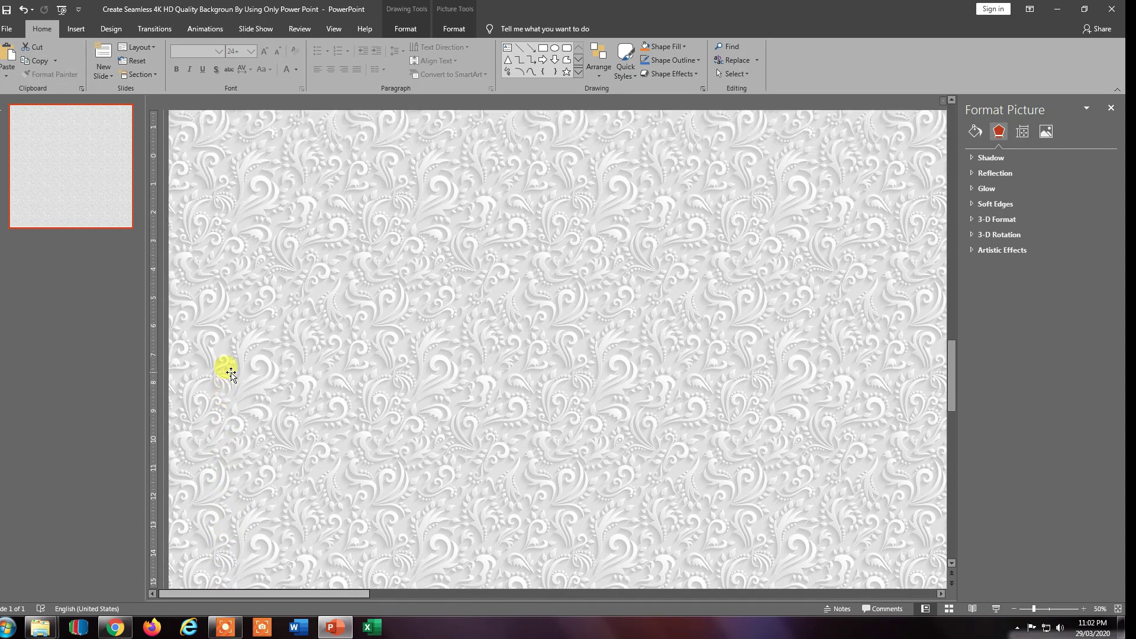
scroll(231, 375, "up", 5)
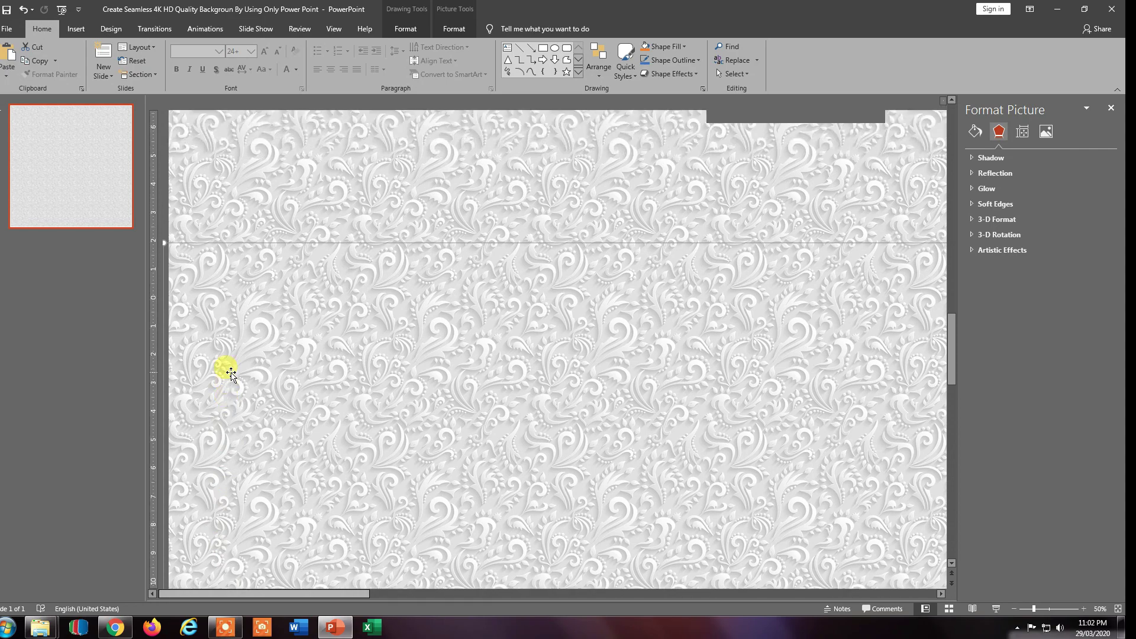
scroll(230, 375, "up", 1)
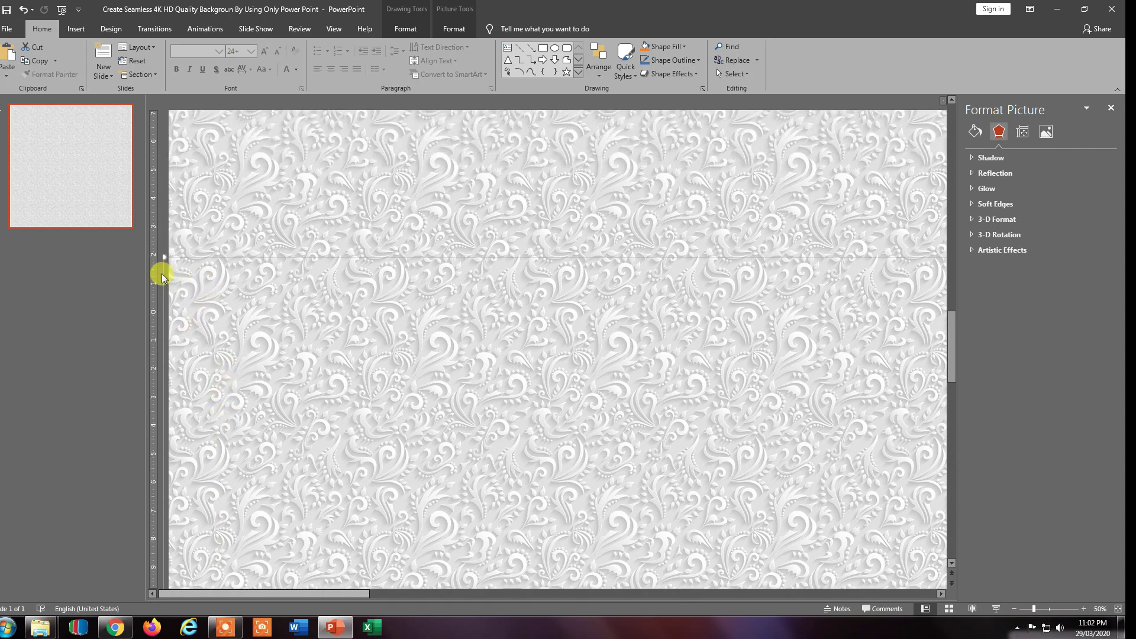
left_click_drag(163, 277, 157, 274)
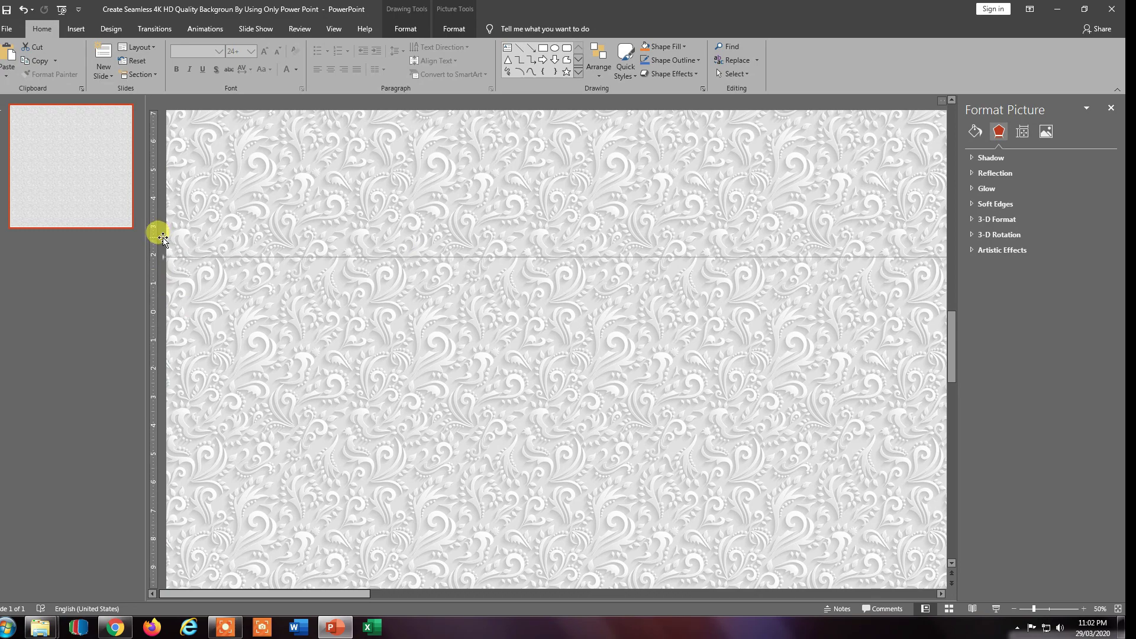
left_click(124, 282)
- Close the Format Background pane, look over the whole tiled pattern and save the presentation
scroll(520, 314, "down", 3)
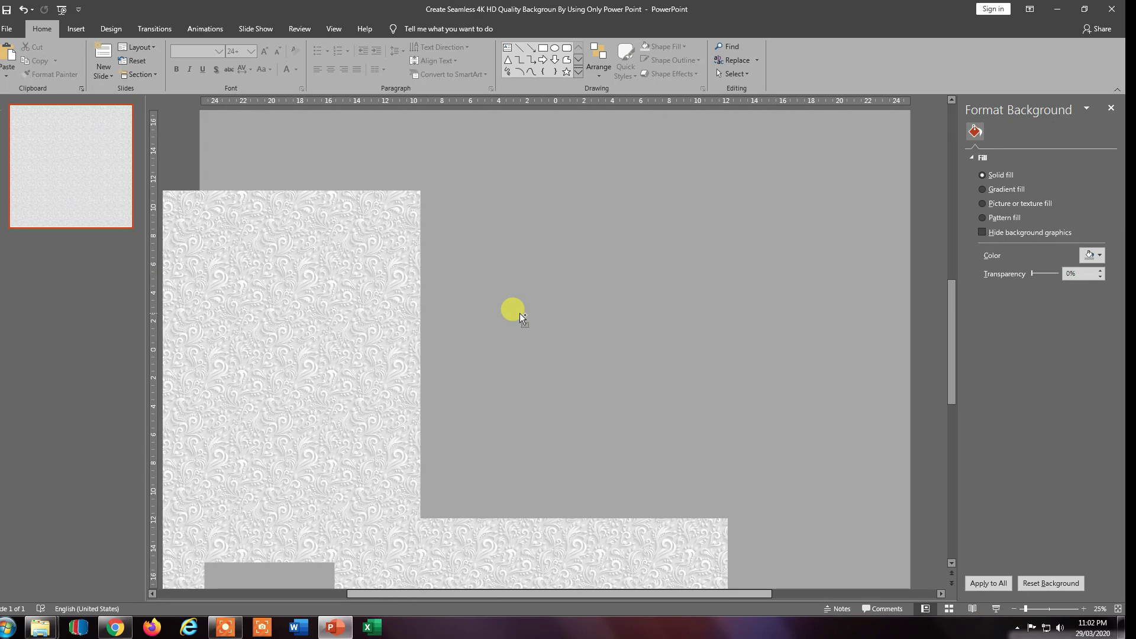
scroll(520, 314, "down", 2)
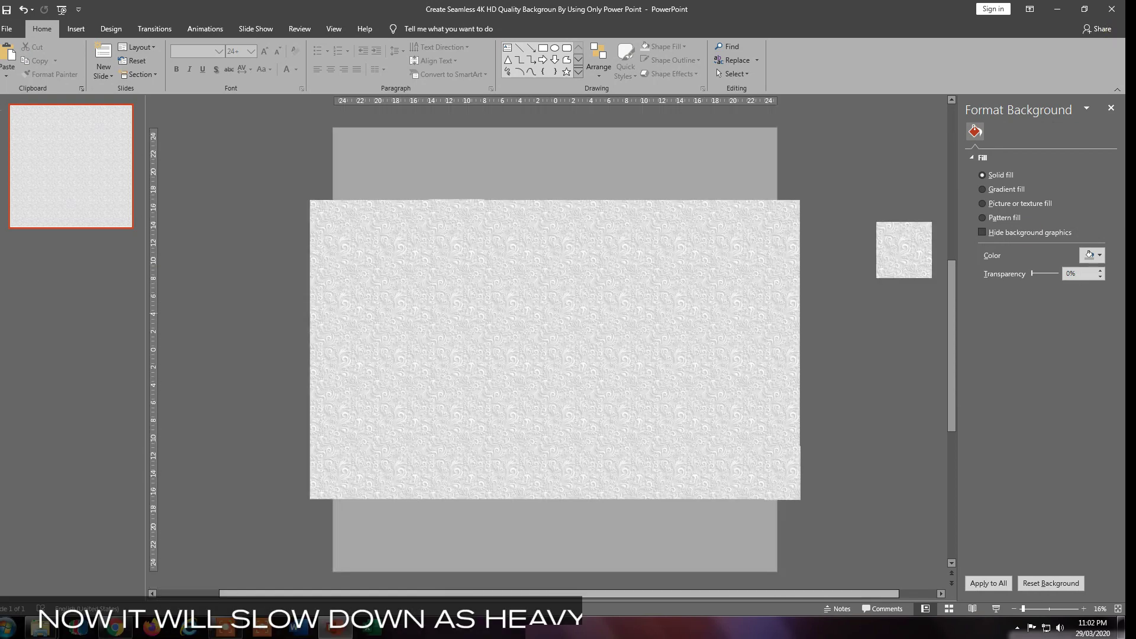
left_click(1111, 110)
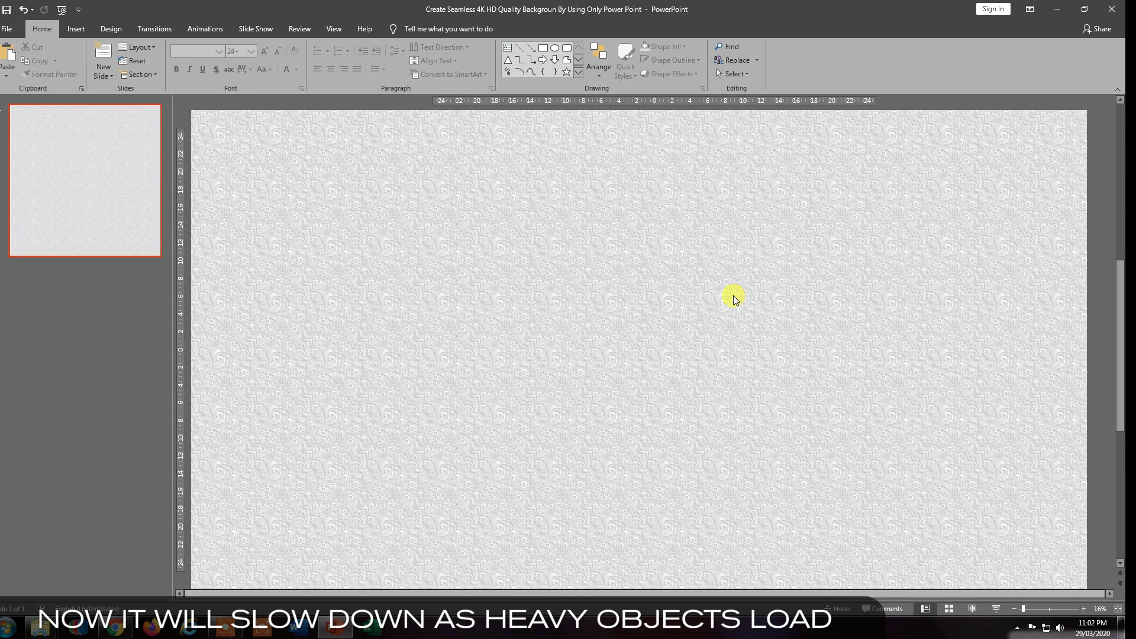
scroll(734, 299, "down", 2)
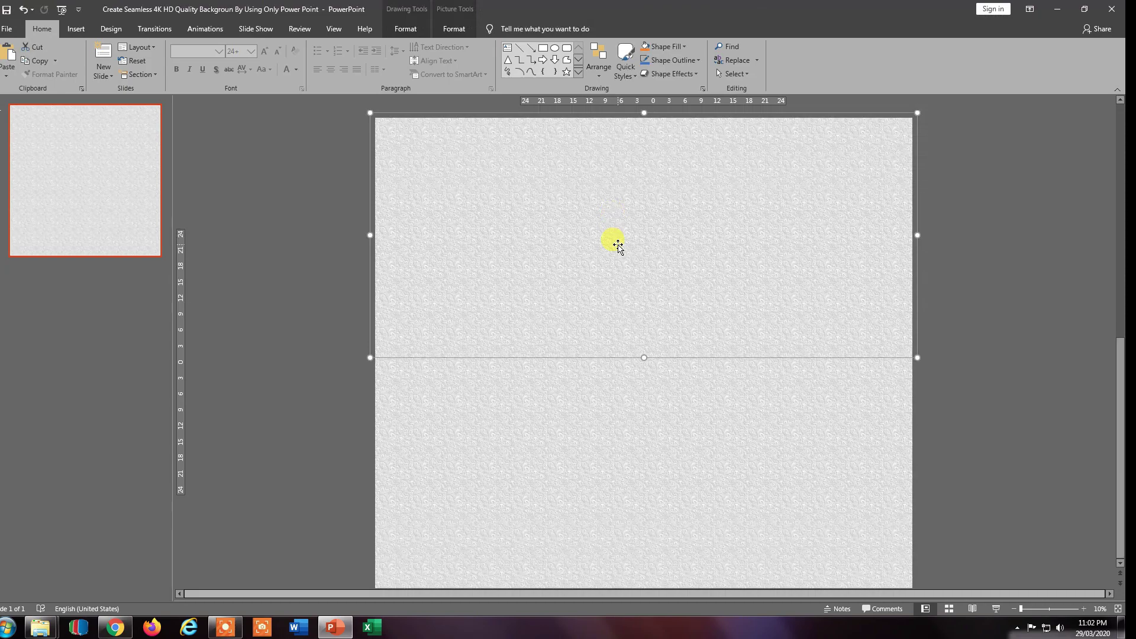
left_click(993, 294)
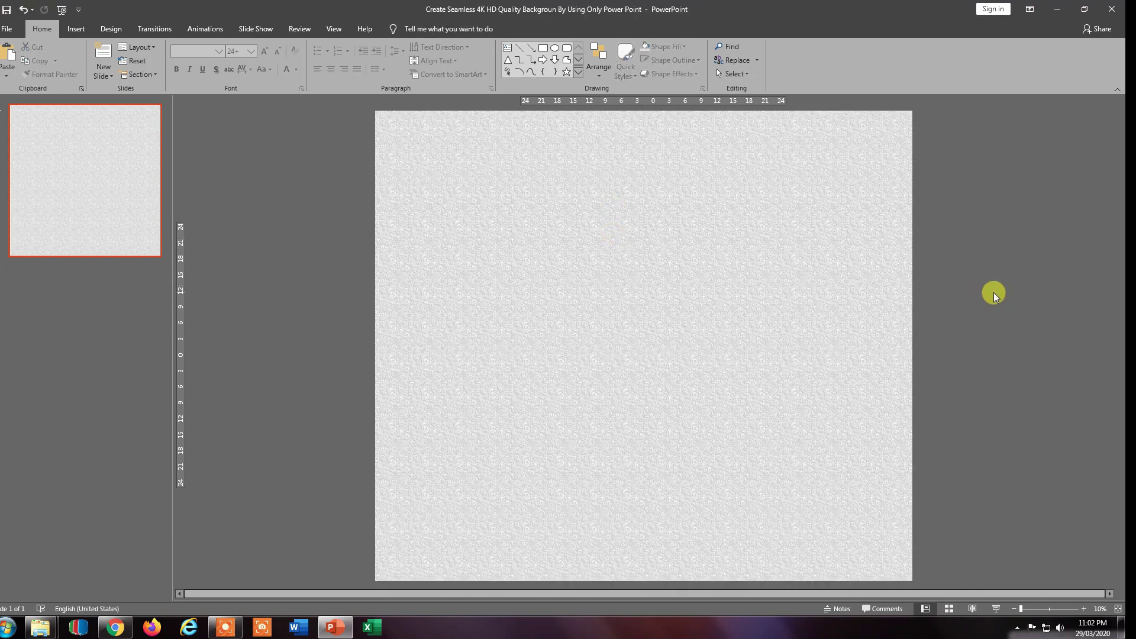
key("ctrl+s")
- Select the upper and lower blocks and combine them into a single group
key("ctrl+a")
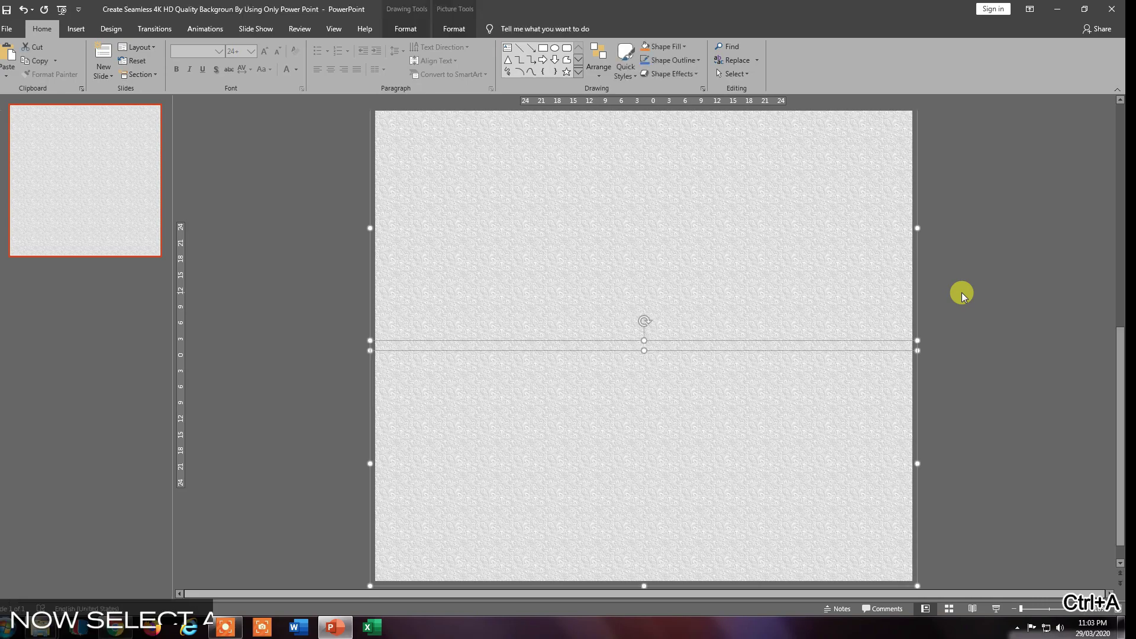
right_click(644, 349)
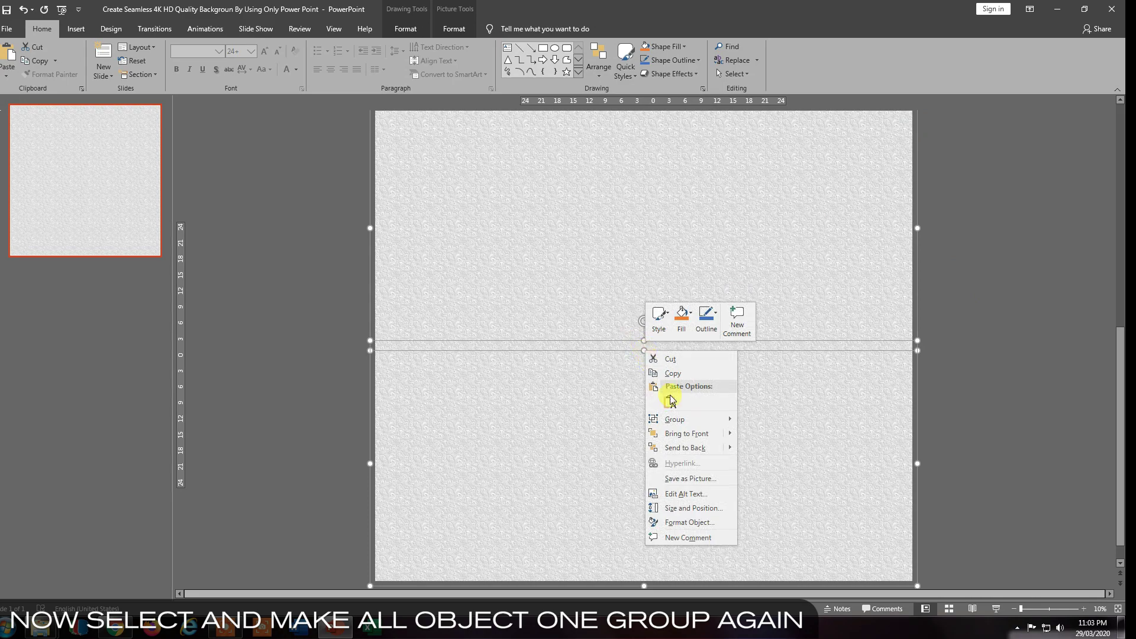
mouse_move(726, 421)
left_click(761, 420)
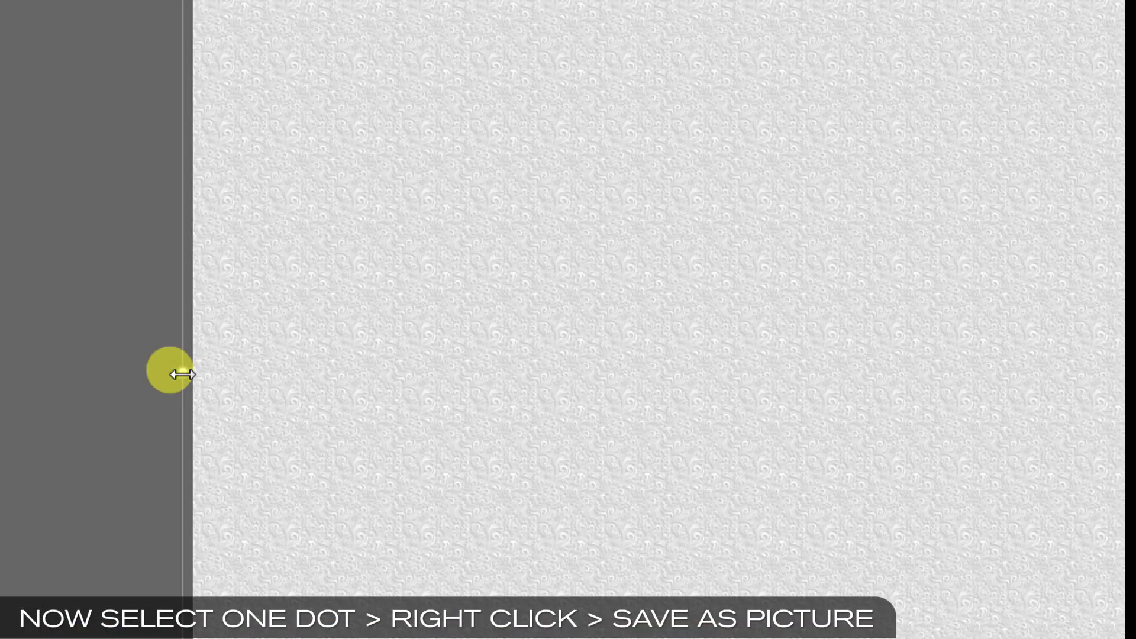
- Save the grouped pattern as the PNG picture "My Created 4k Background" in the desktop folder "Create Seamless 4K HD Quality Backgroun By Using Only Power Point"
right_click(182, 374)
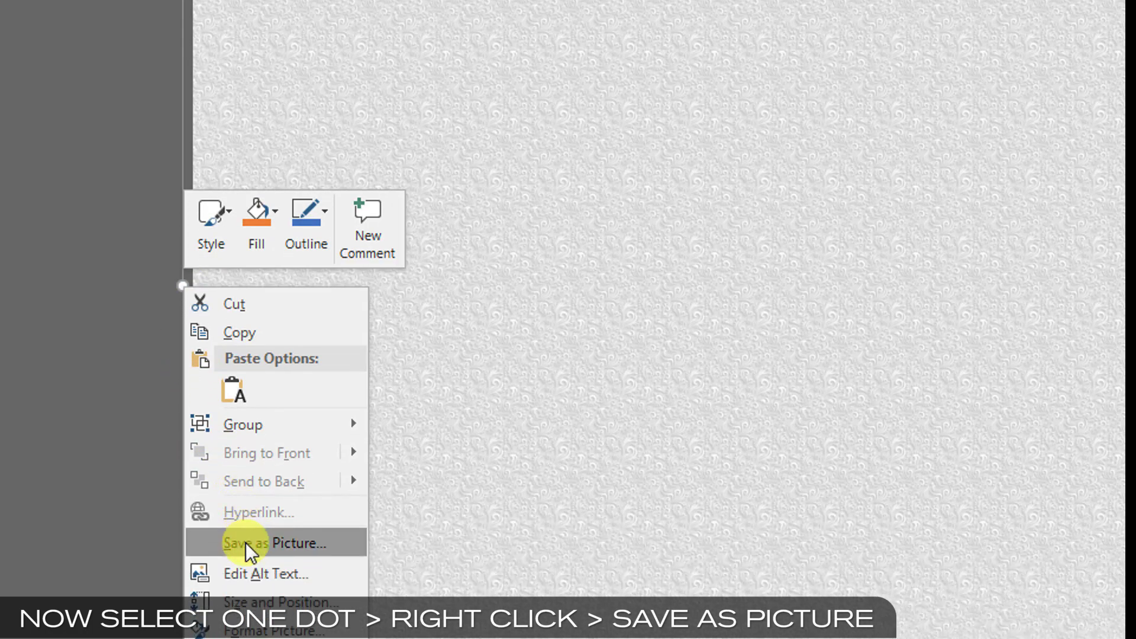
left_click(246, 542)
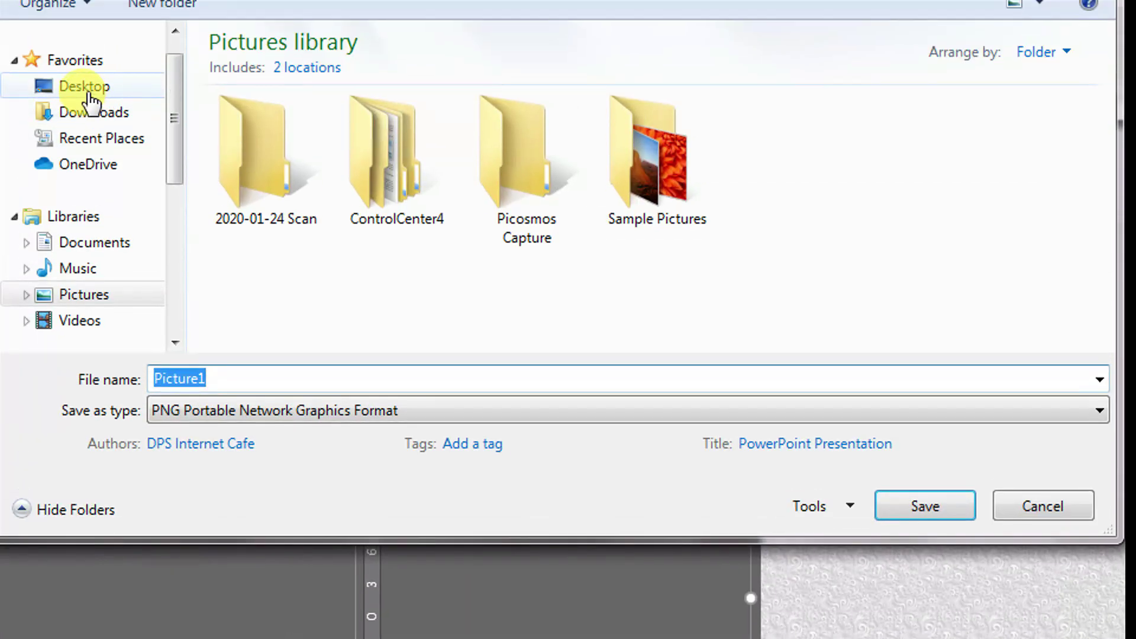
left_click(90, 107)
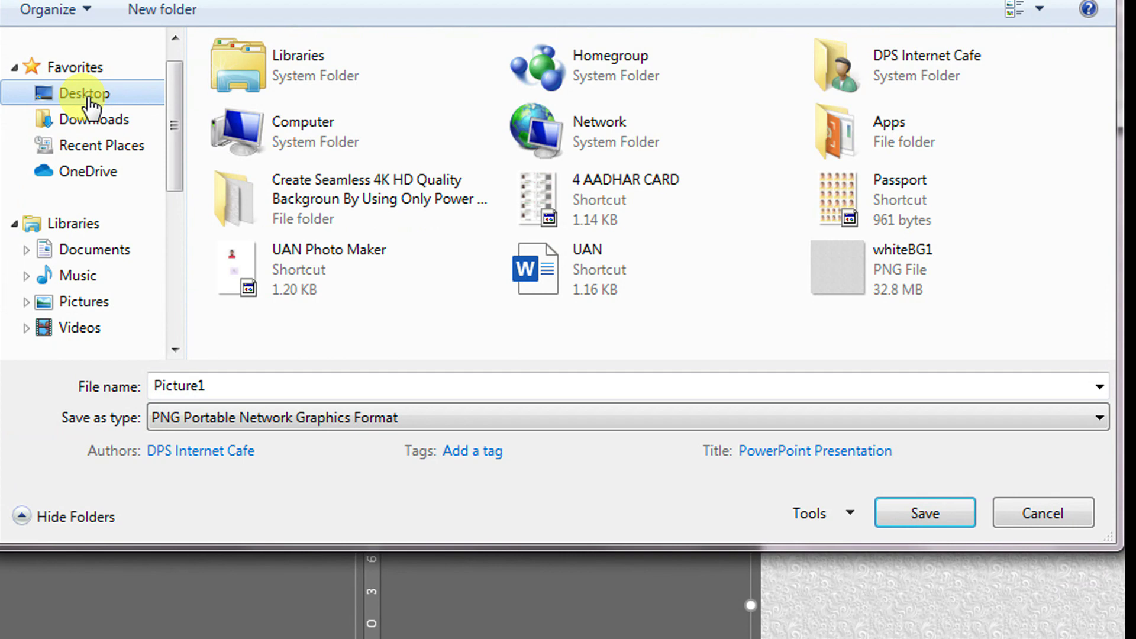
double_click(300, 195)
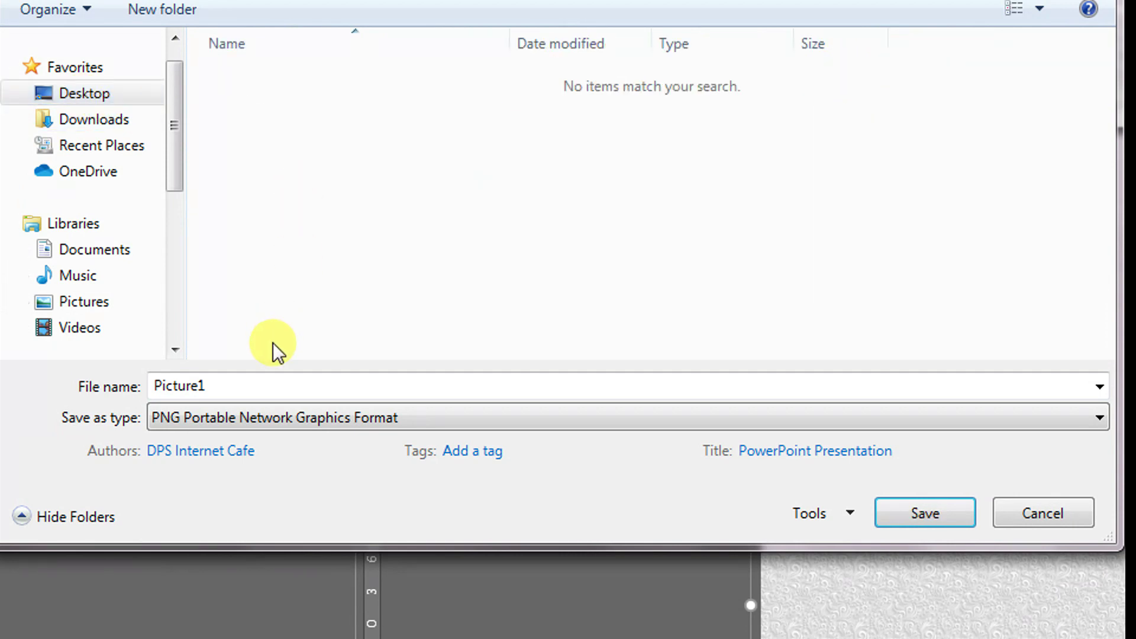
double_click(259, 379)
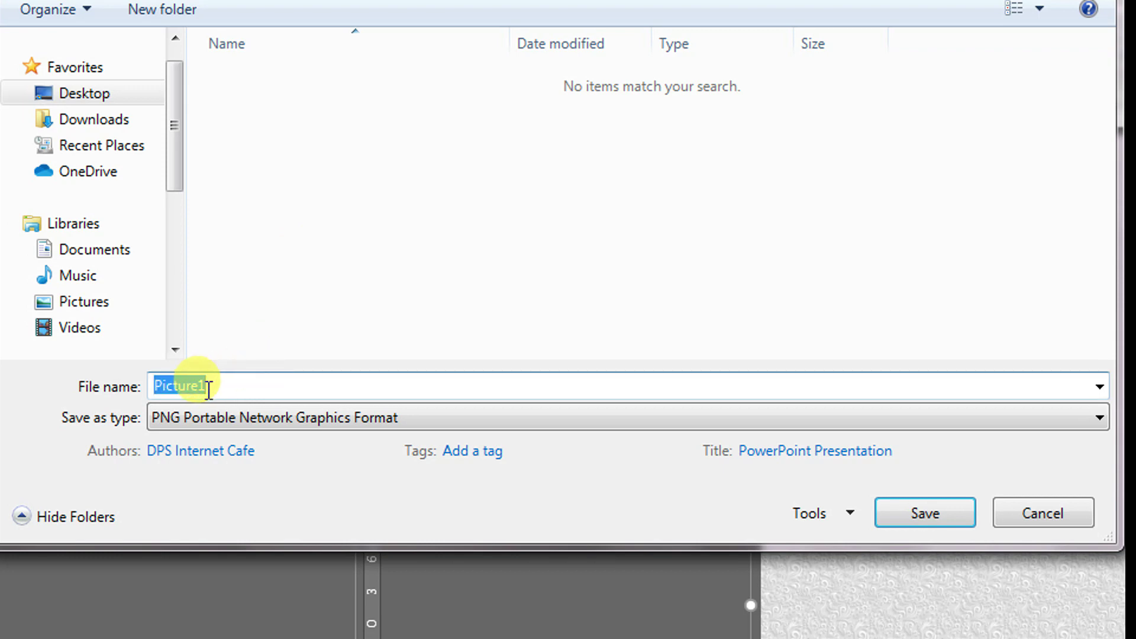
type("M")
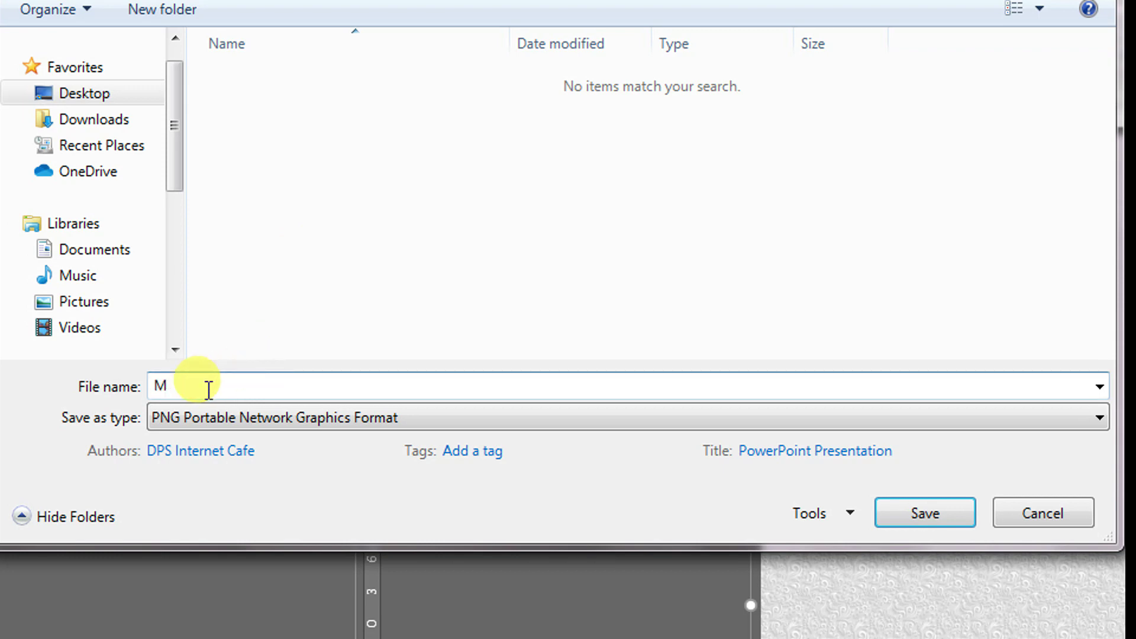
type("y Creat")
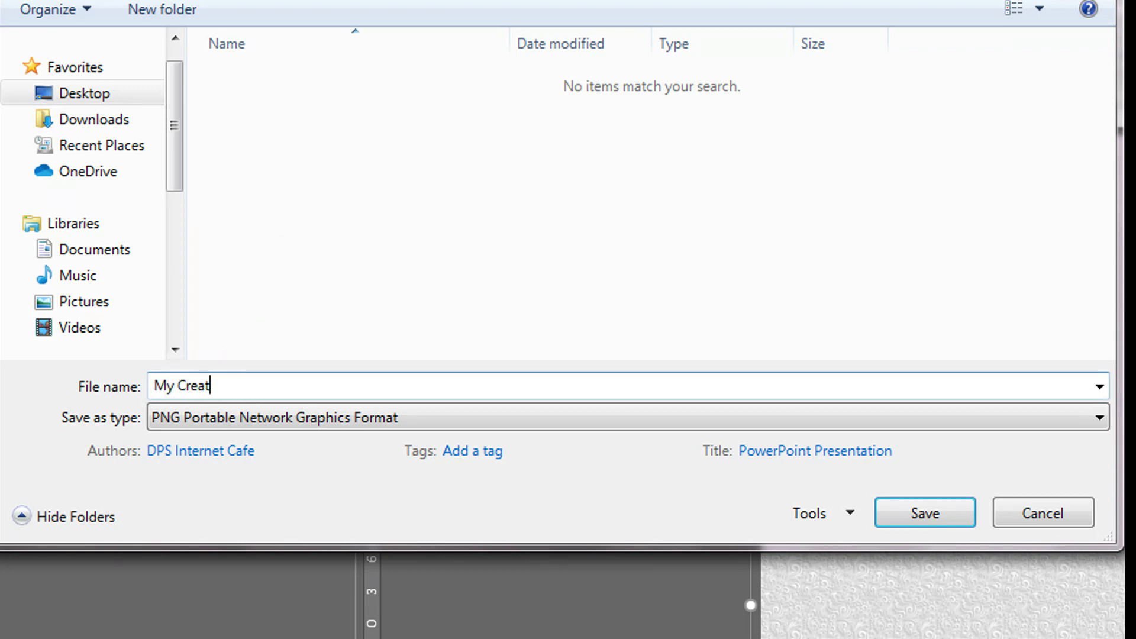
type("ed 4k Back")
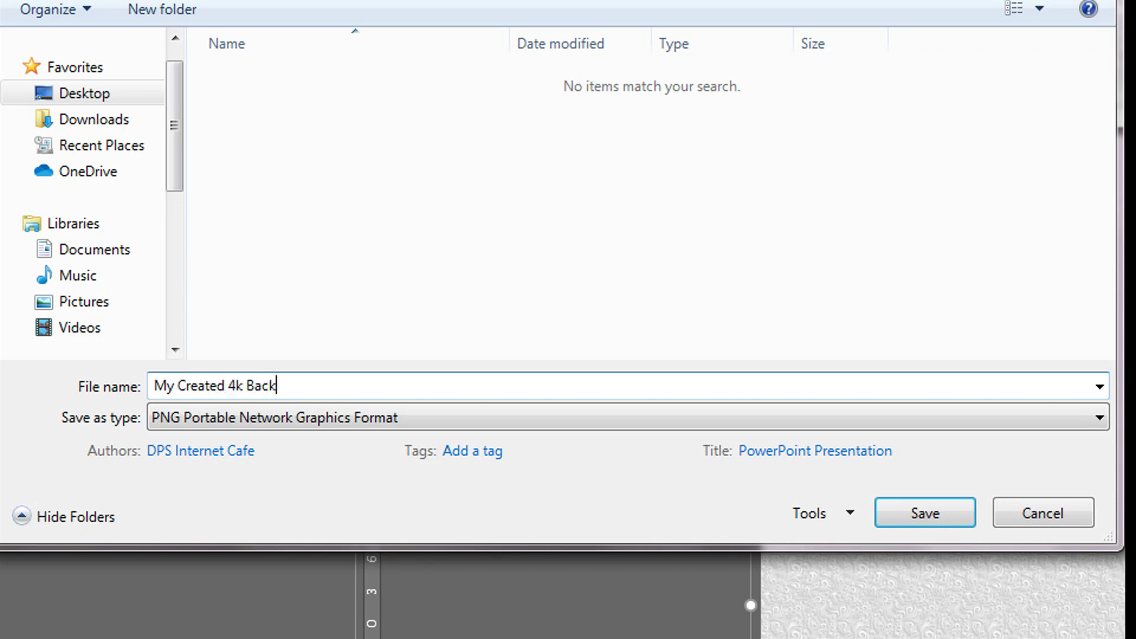
type("ground")
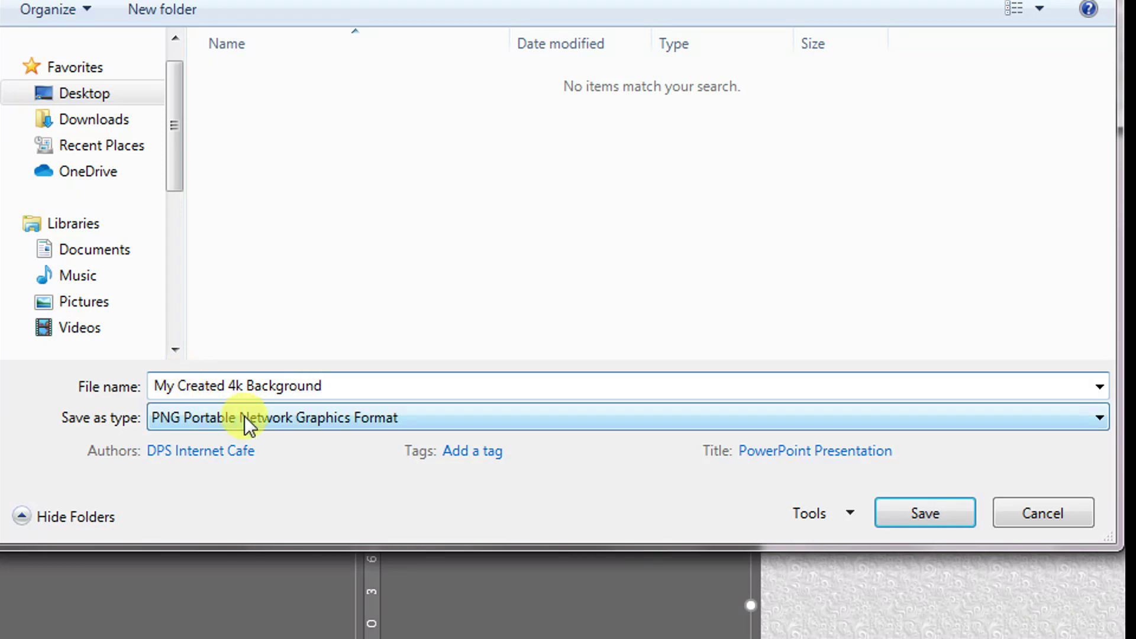
left_click(909, 513)
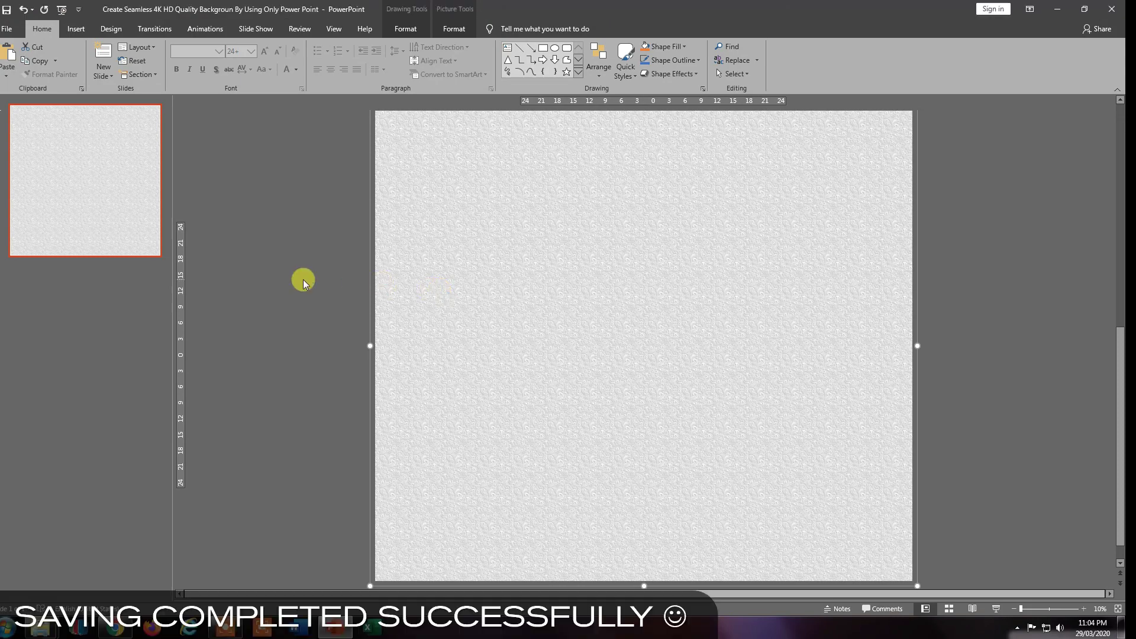
- Deselect the group, then switch to the project folder in Windows Explorer and move its window to the middle of the desktop
left_click(303, 279)
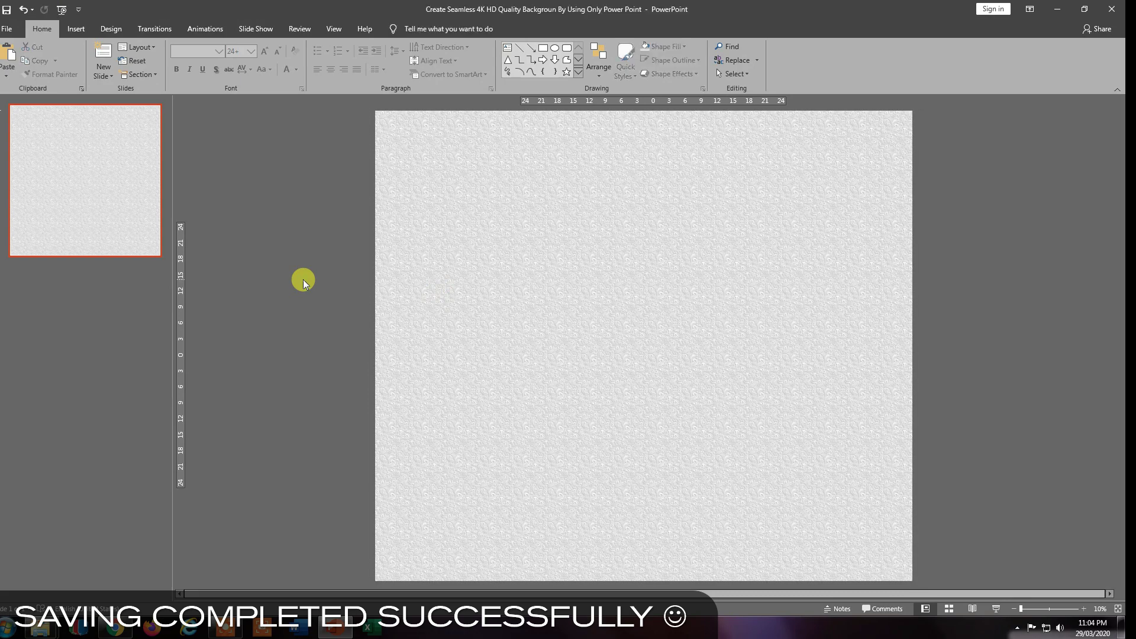
left_click(1058, 11)
left_click(830, 197)
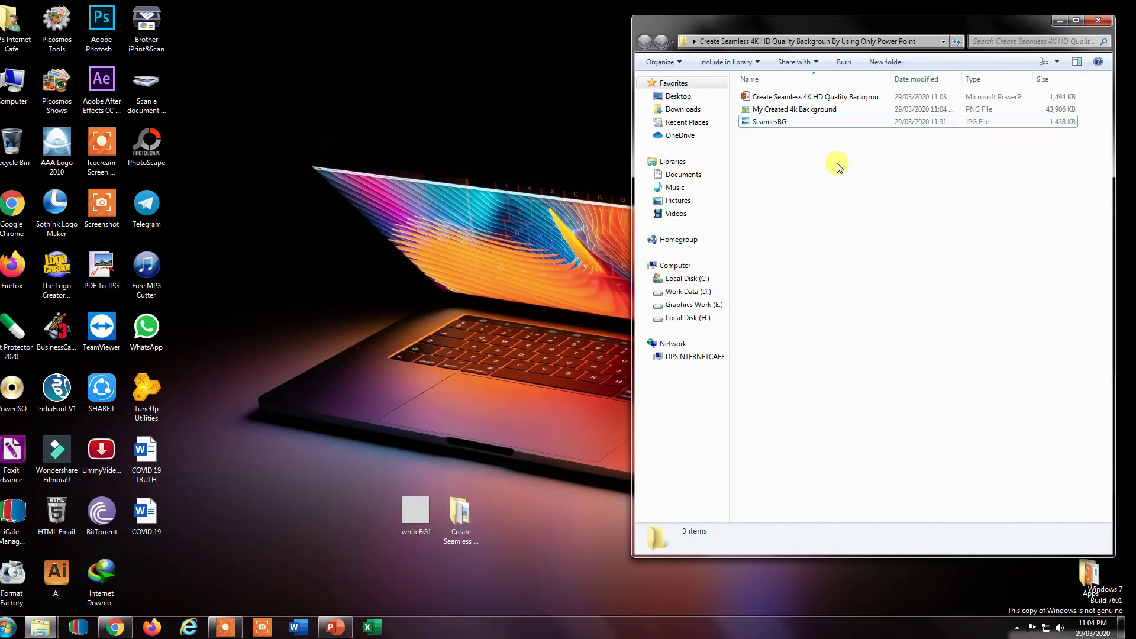
left_click_drag(912, 31, 566, 72)
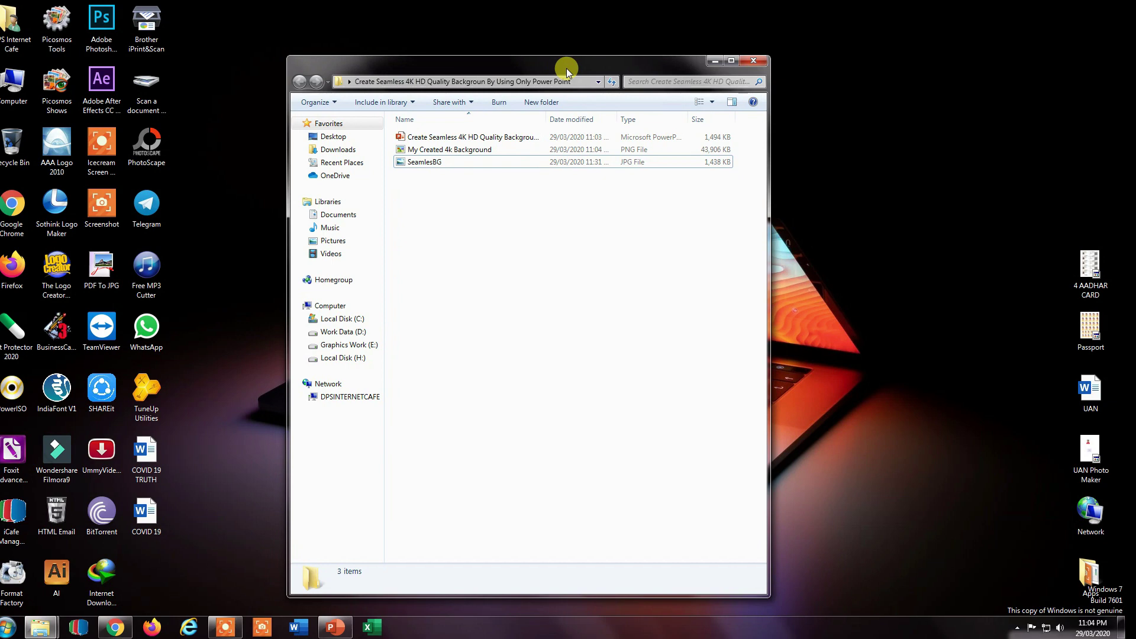
- Select the My Created 4k Background file and compare its dimensions and file size with those of SeamlesBG
left_click(431, 151)
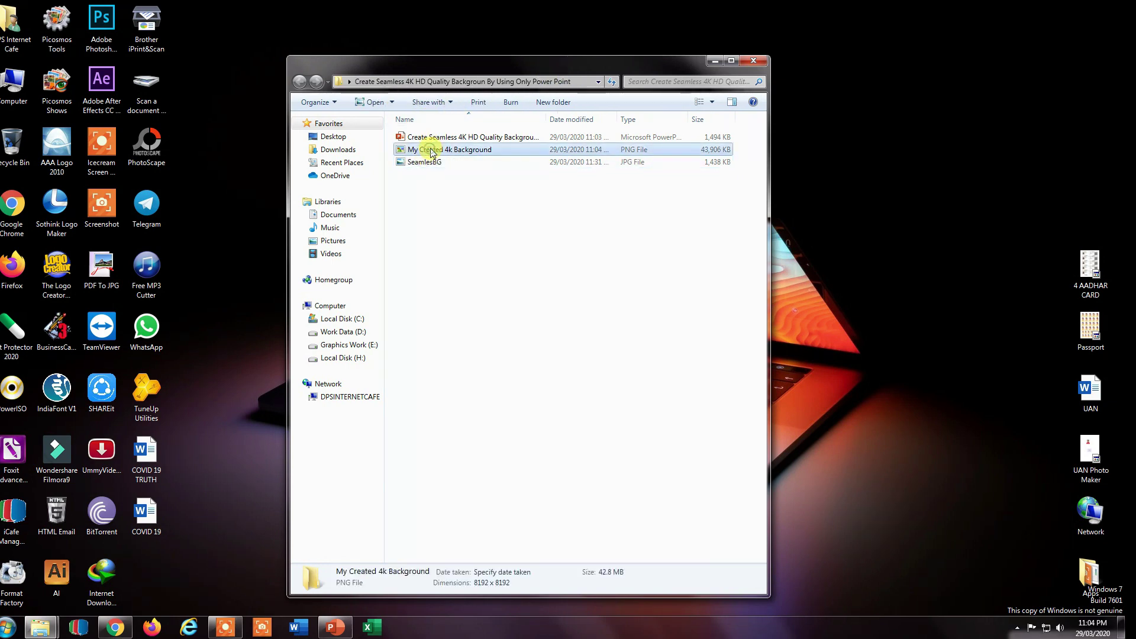
mouse_move(430, 150)
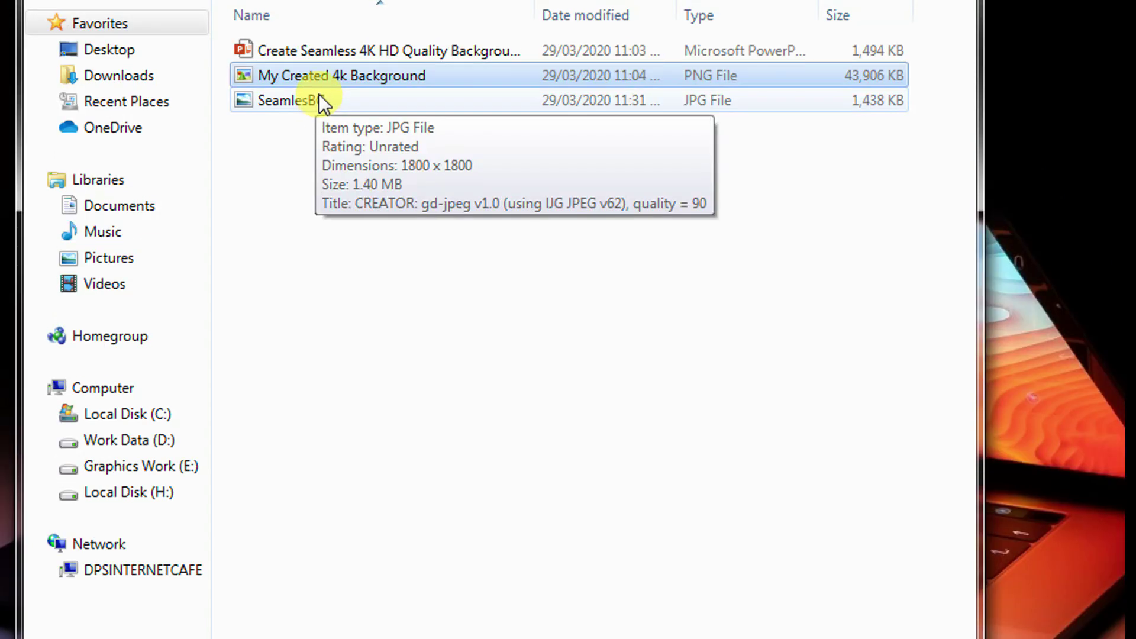
mouse_move(318, 97)
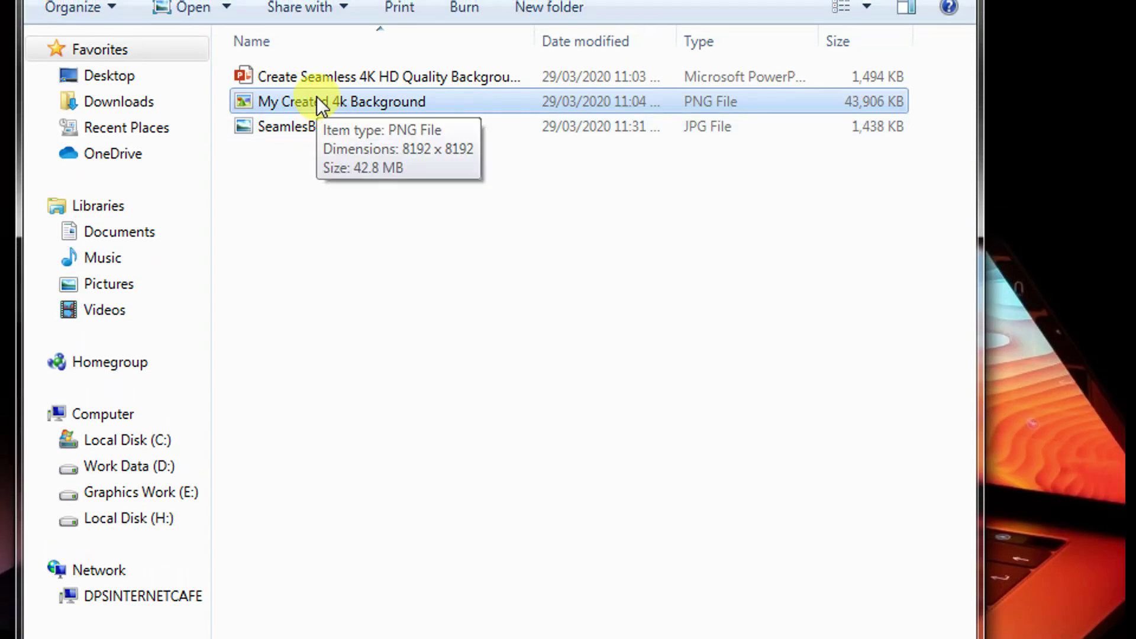
- Examine the file size and the pixel dimensions in the properties of My Created 4k Background, closing them when done
right_click(317, 100)
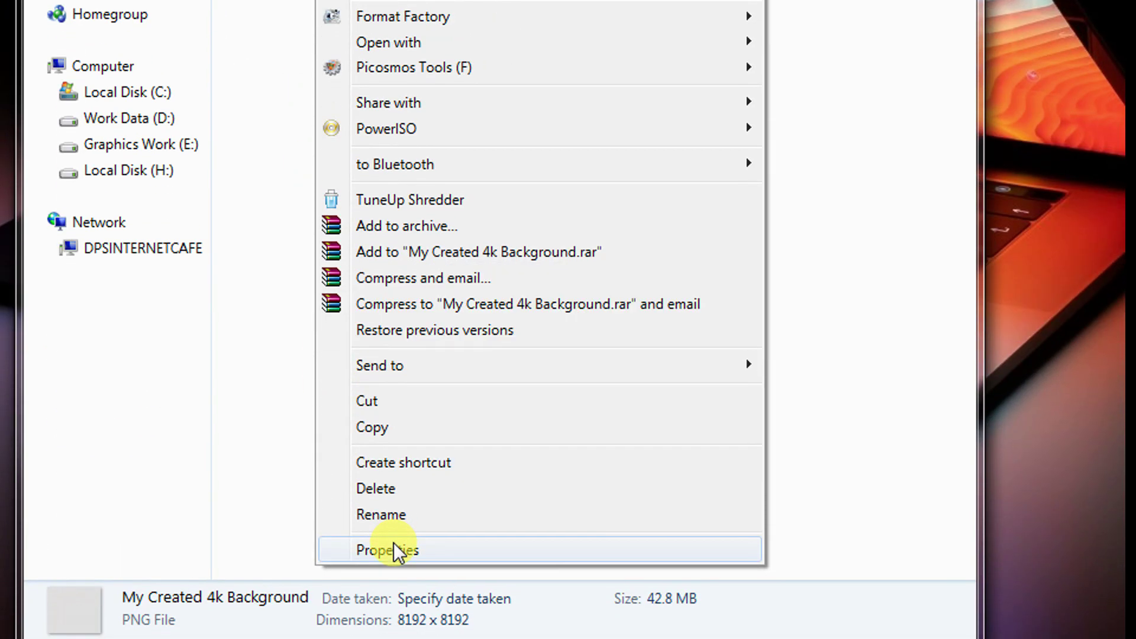
left_click(393, 550)
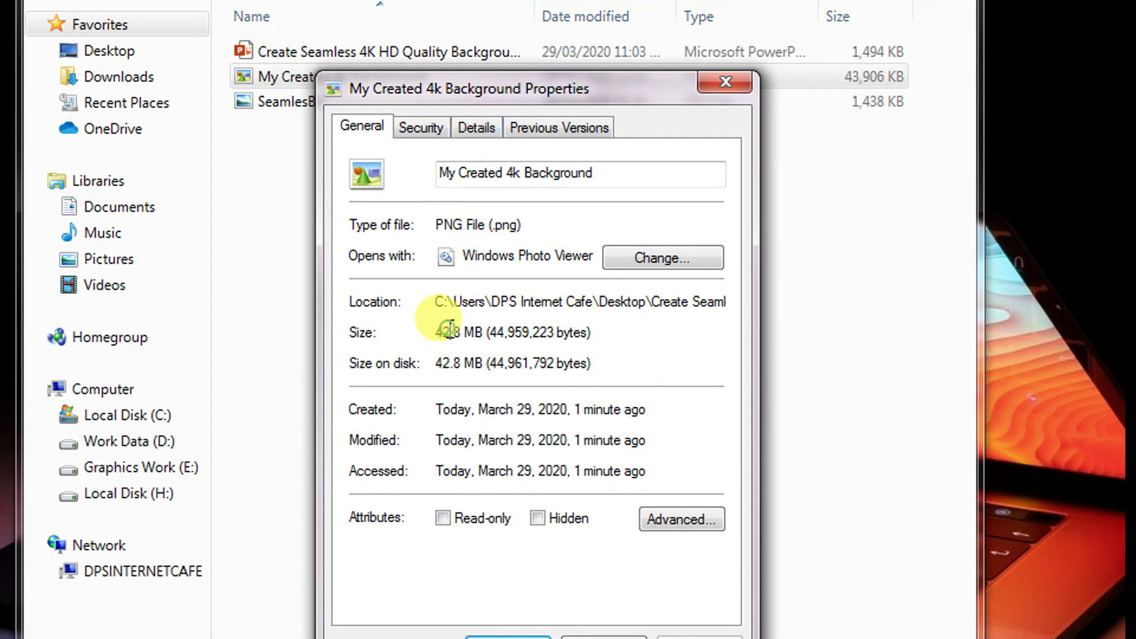
left_click_drag(436, 331, 479, 335)
left_click(493, 335)
left_click(478, 336)
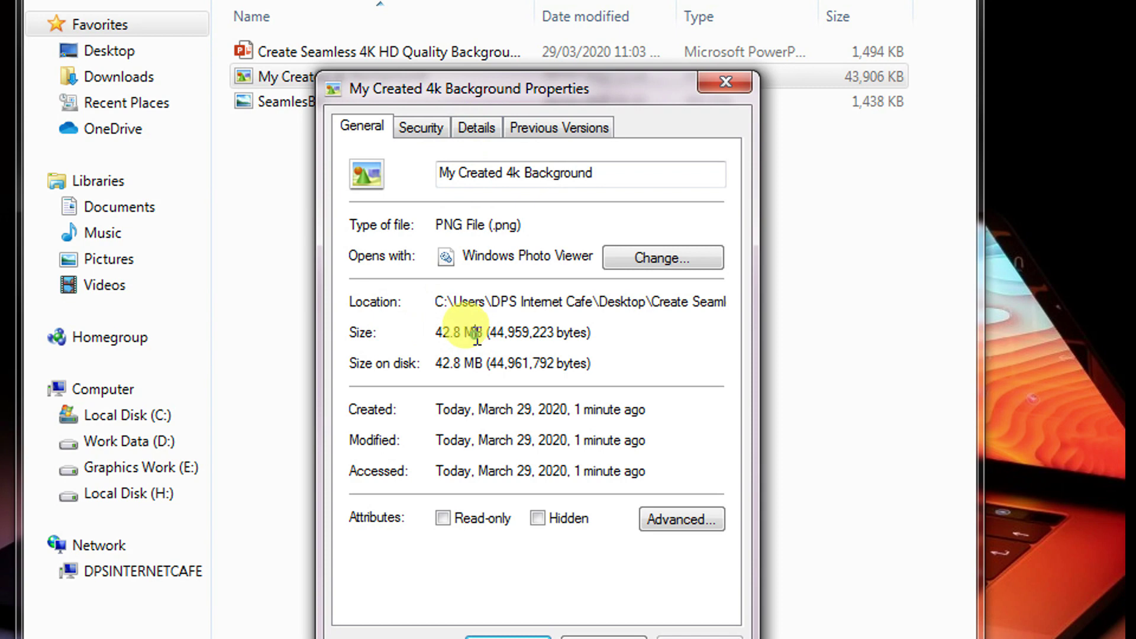
left_click(468, 130)
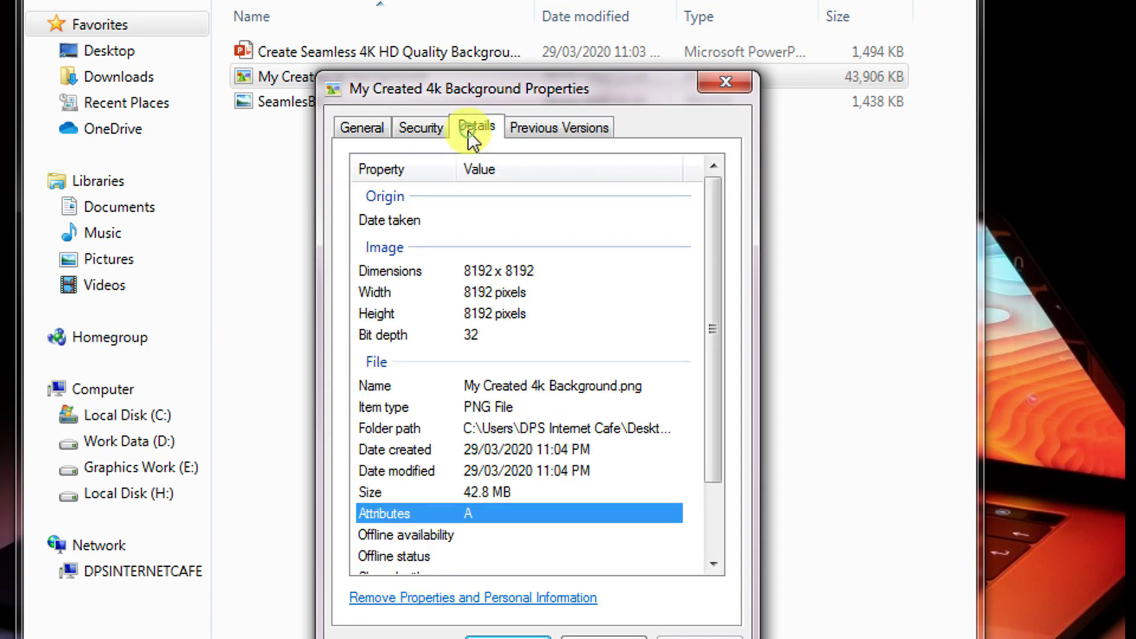
left_click(466, 271)
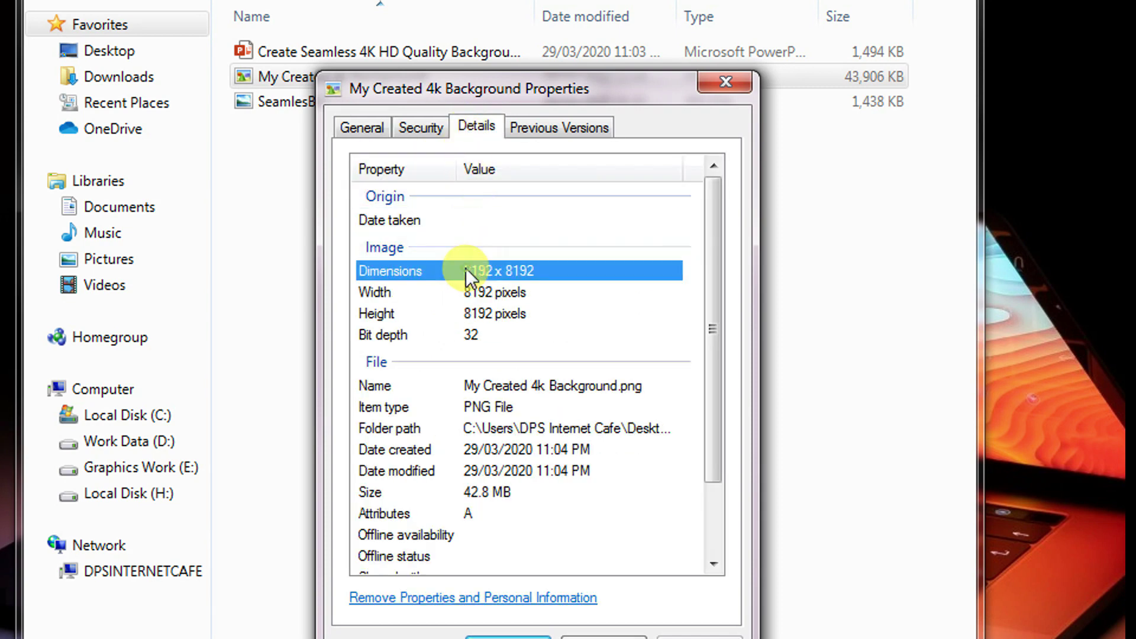
left_click(472, 291)
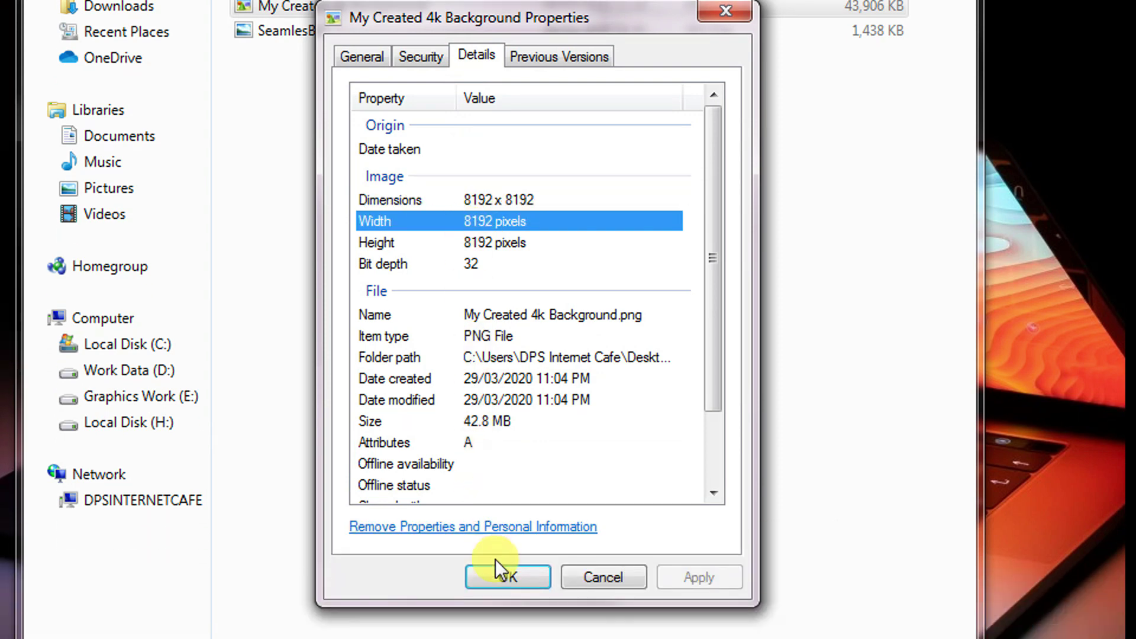
left_click(502, 542)
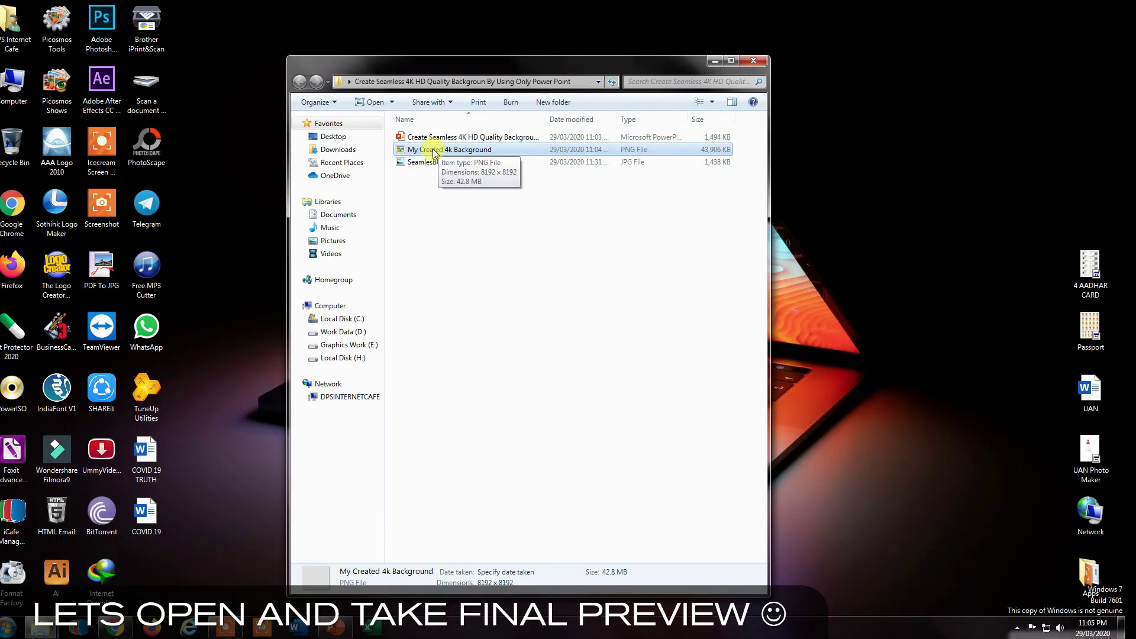
- Open the My Created 4k Background picture in Windows Photo Viewer for a final preview
right_click(434, 152)
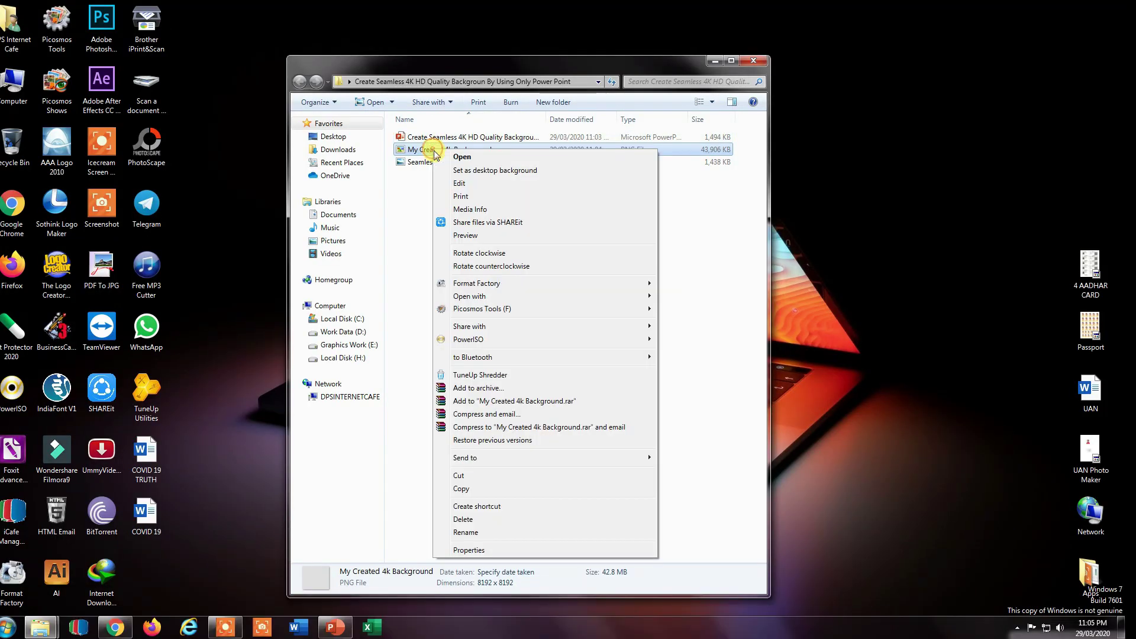
left_click(457, 157)
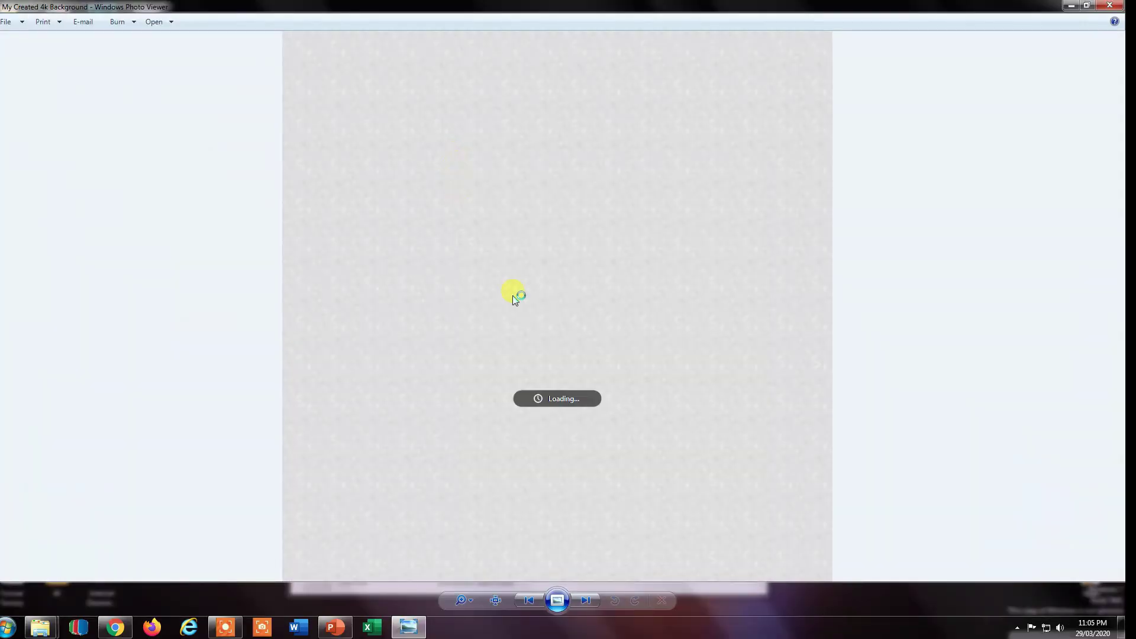